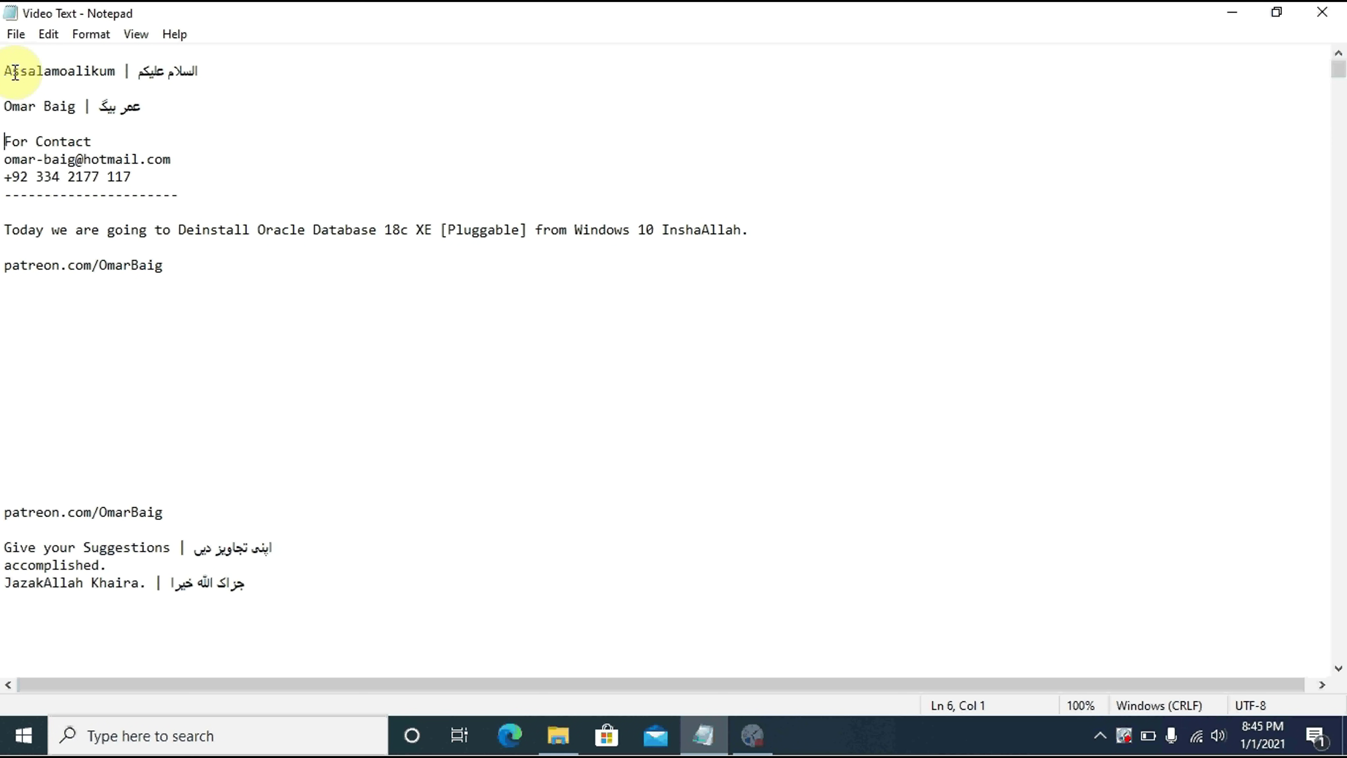
# Step: Highlight the contact lines and the topic line about deinstalling Oracle Database 18c XE in the notes
pyautogui.hotkey('shift', 'Down')
pyautogui.hotkey('shift', 'Down')
pyautogui.hotkey('shift', 'Down')
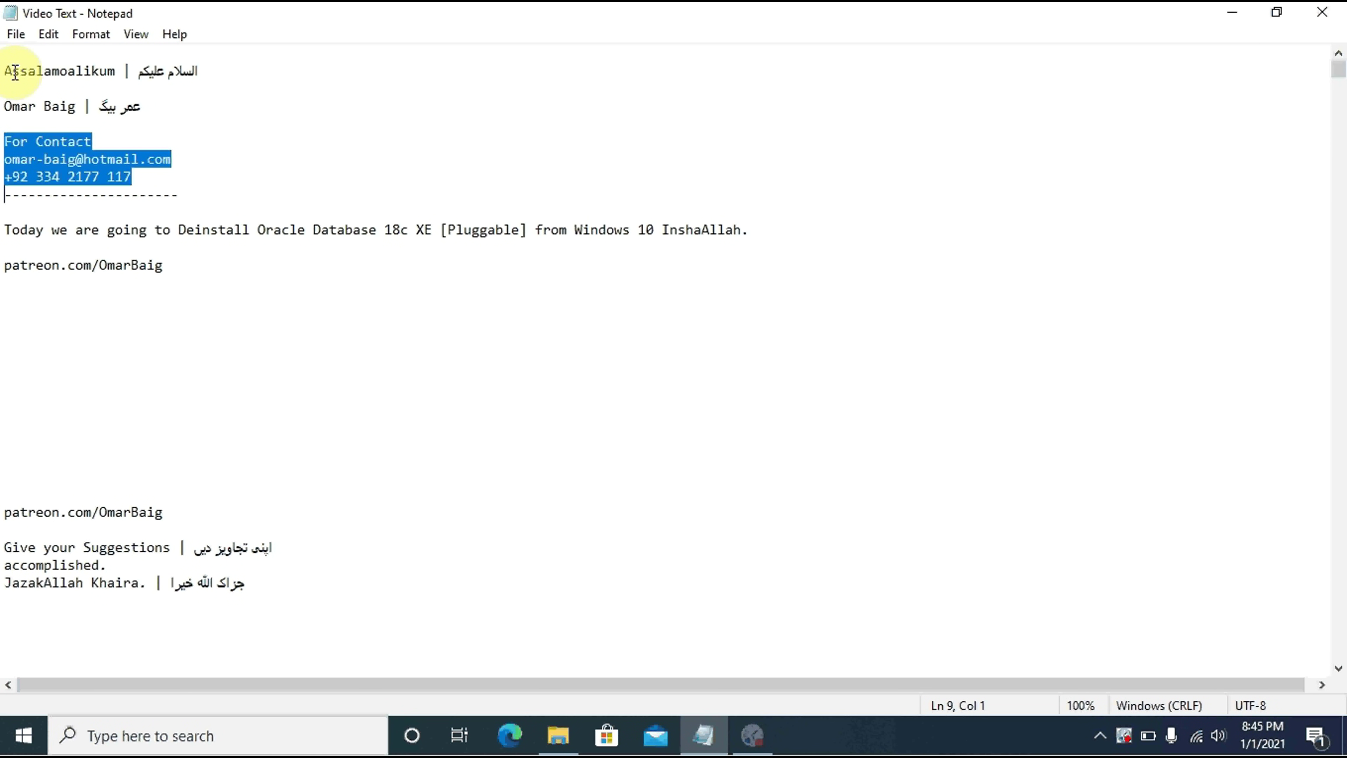
pyautogui.press('Down')
pyautogui.press('Down')
pyautogui.press('Down')
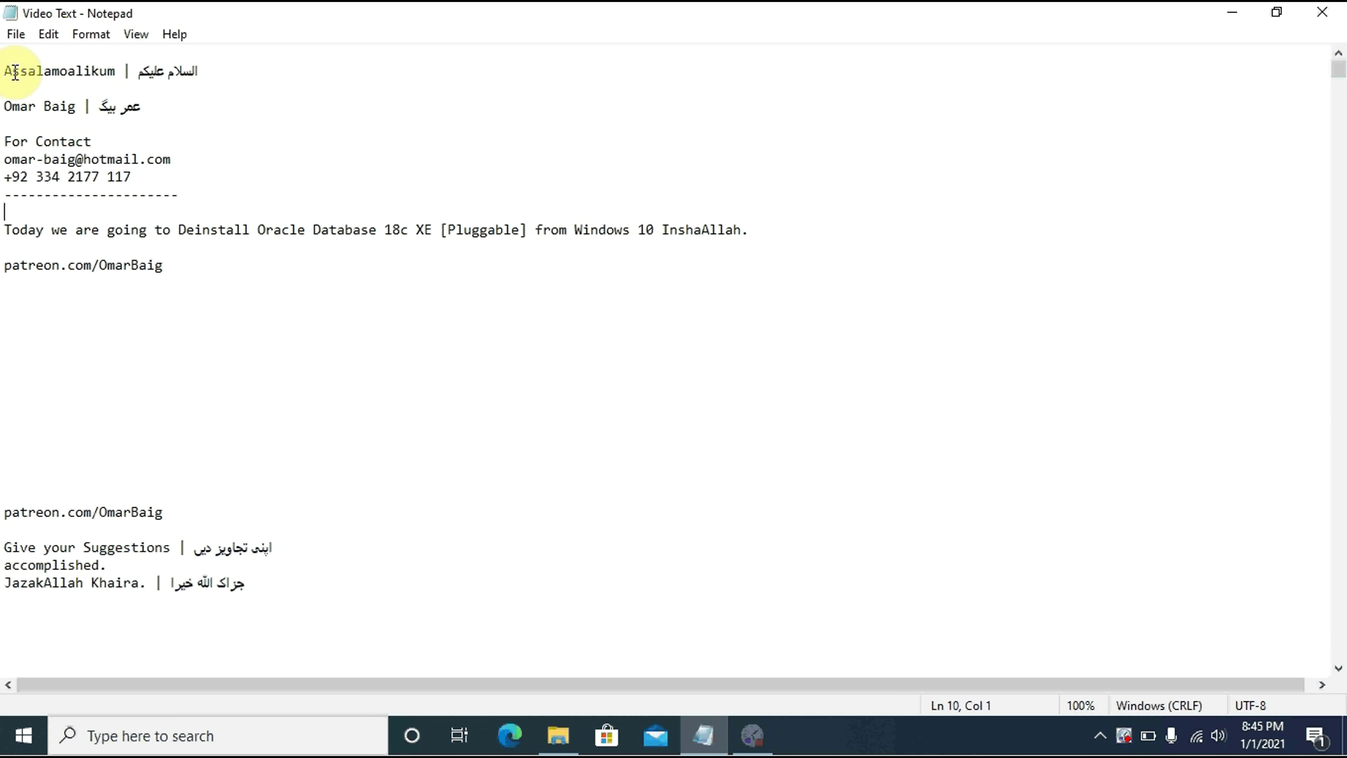
pyautogui.hotkey('shift', 'End')
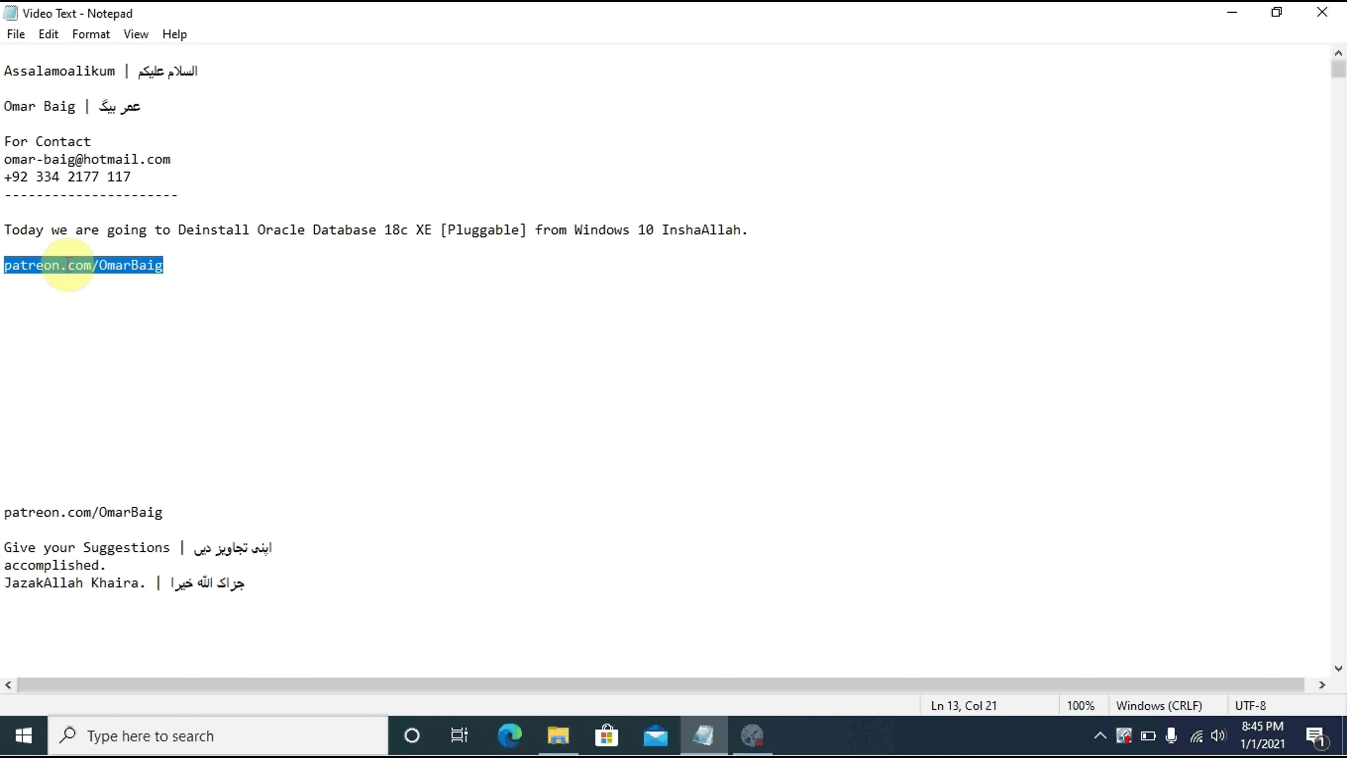
# Step: Add the instruction line "a. Come to search area." below the upper patreon.com line
pyautogui.click(35, 296)
pyautogui.write('a.')
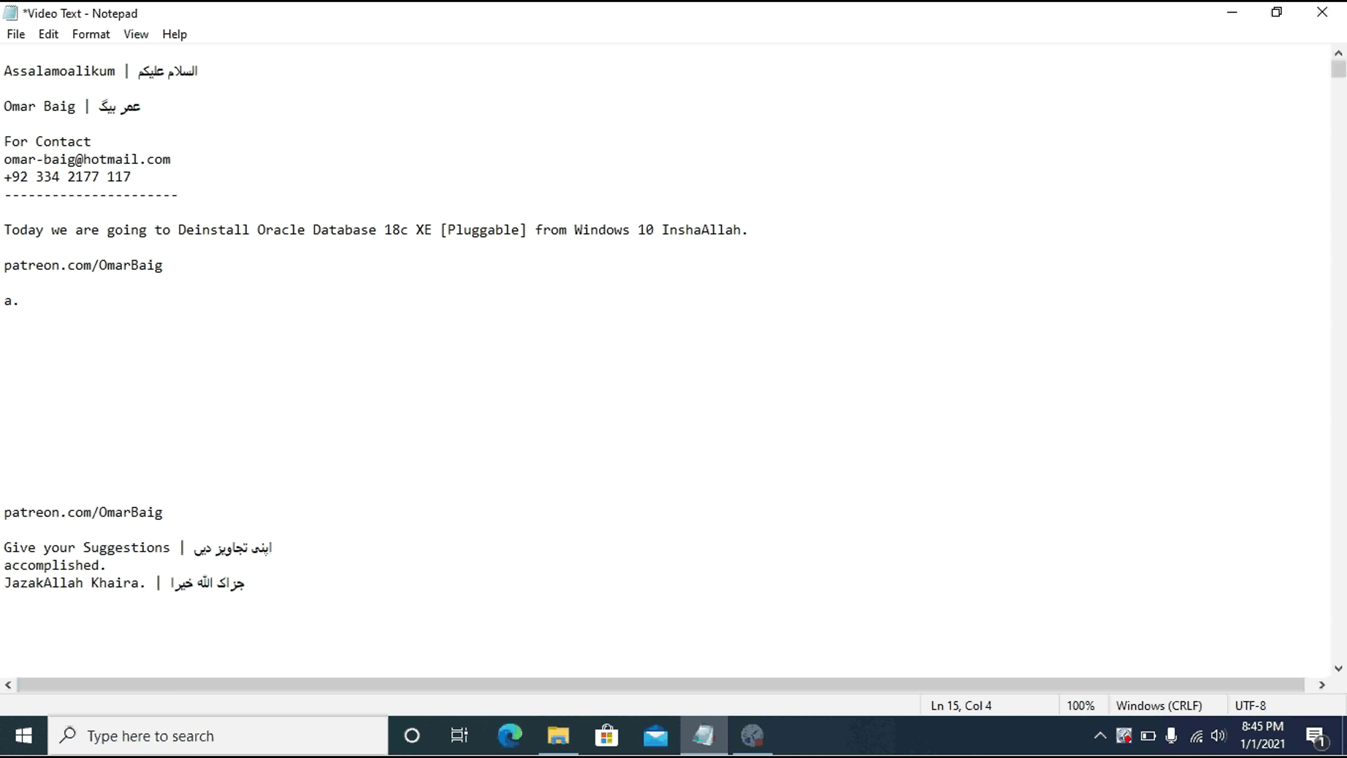
pyautogui.press('capslock')
pyautogui.write('C')
pyautogui.press('capslock')
pyautogui.write('ome')
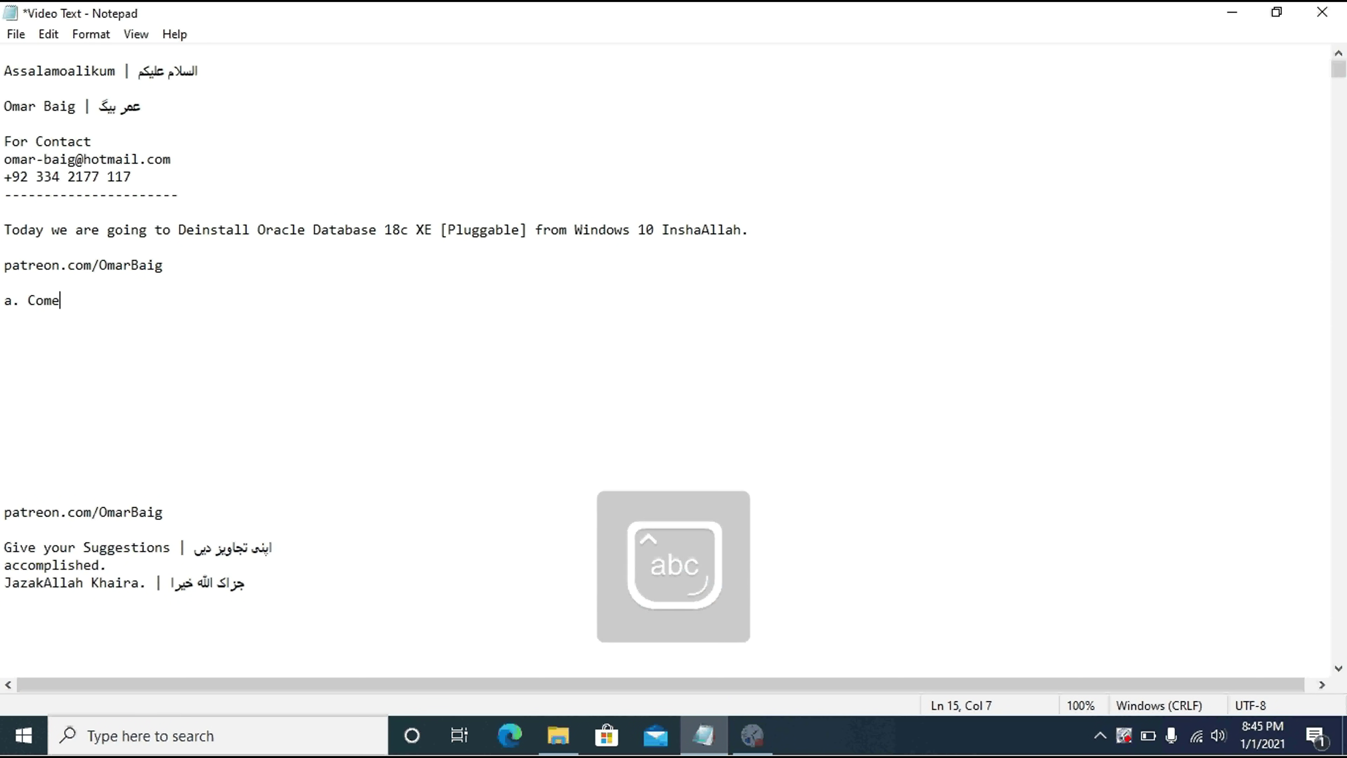
pyautogui.write(' to se')
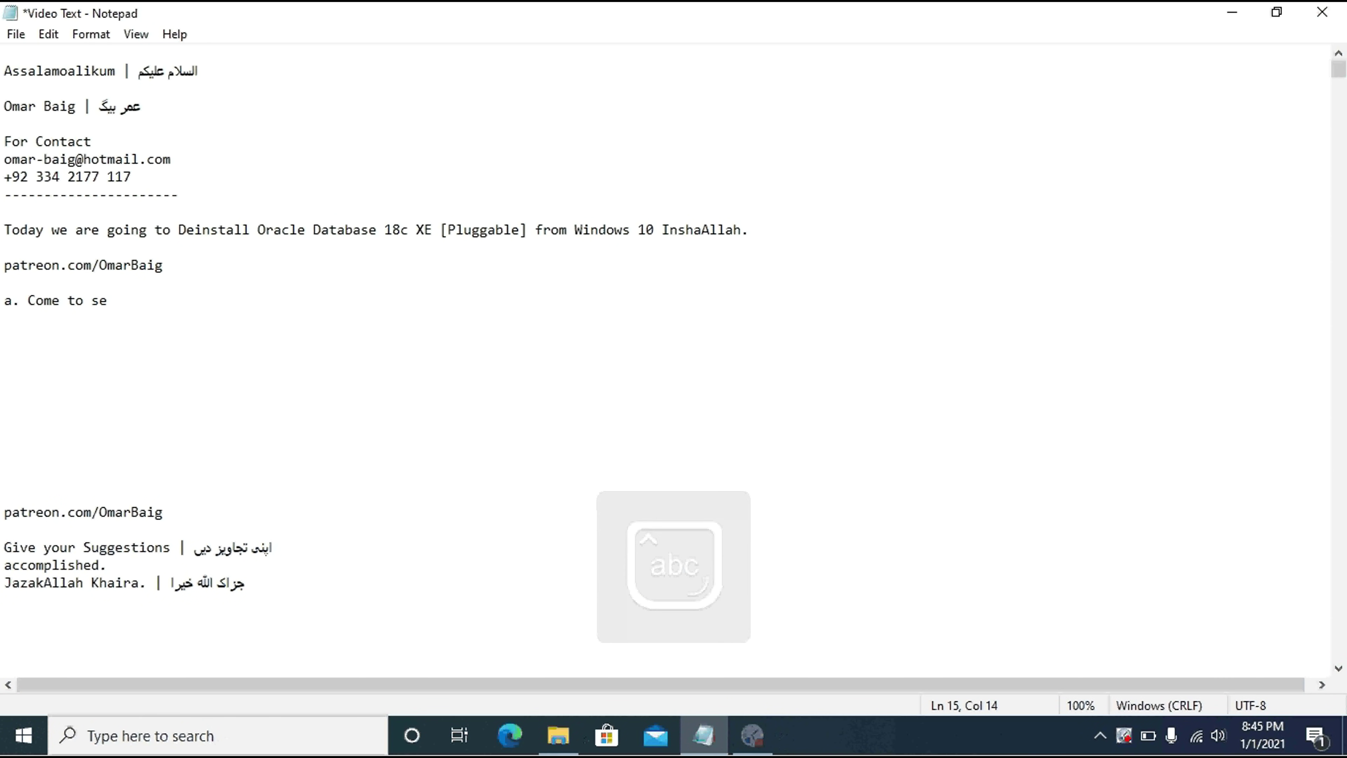
pyautogui.write('arch')
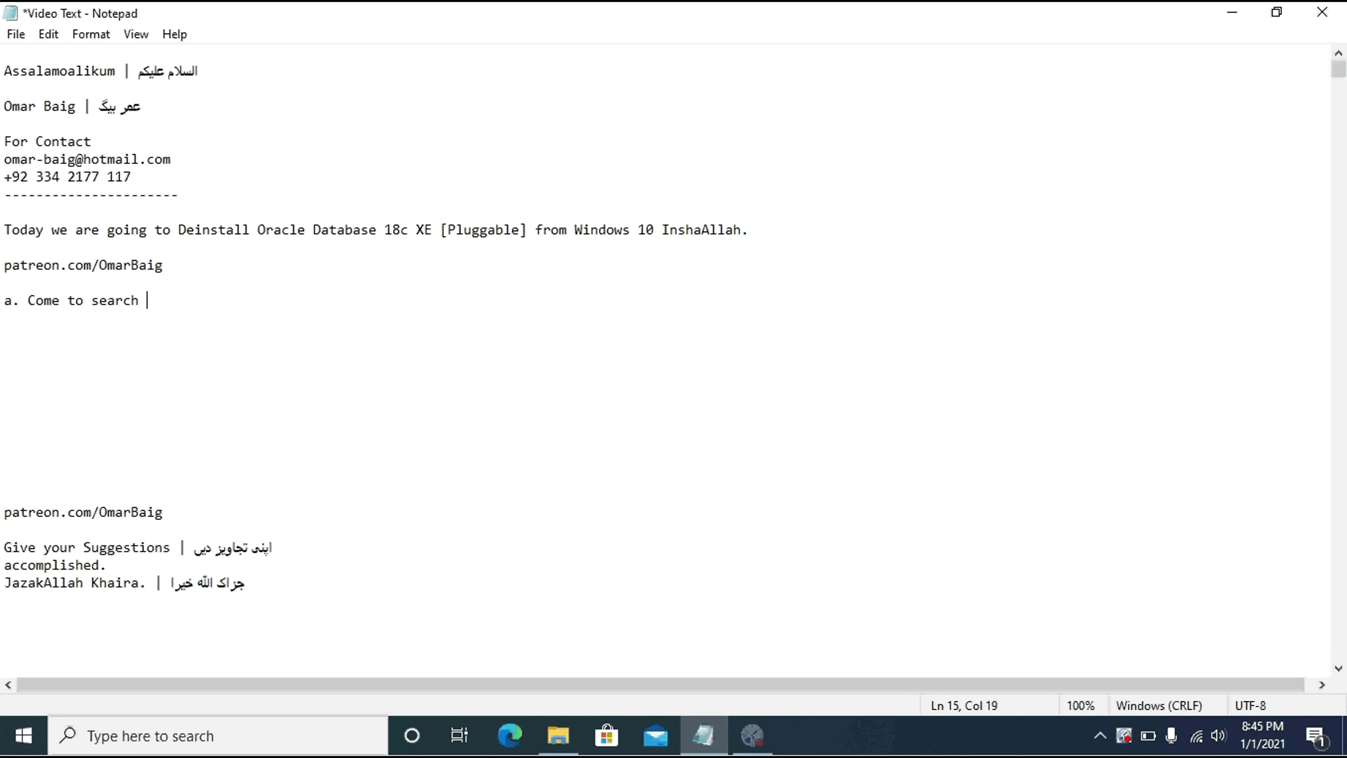
pyautogui.write(' area.')
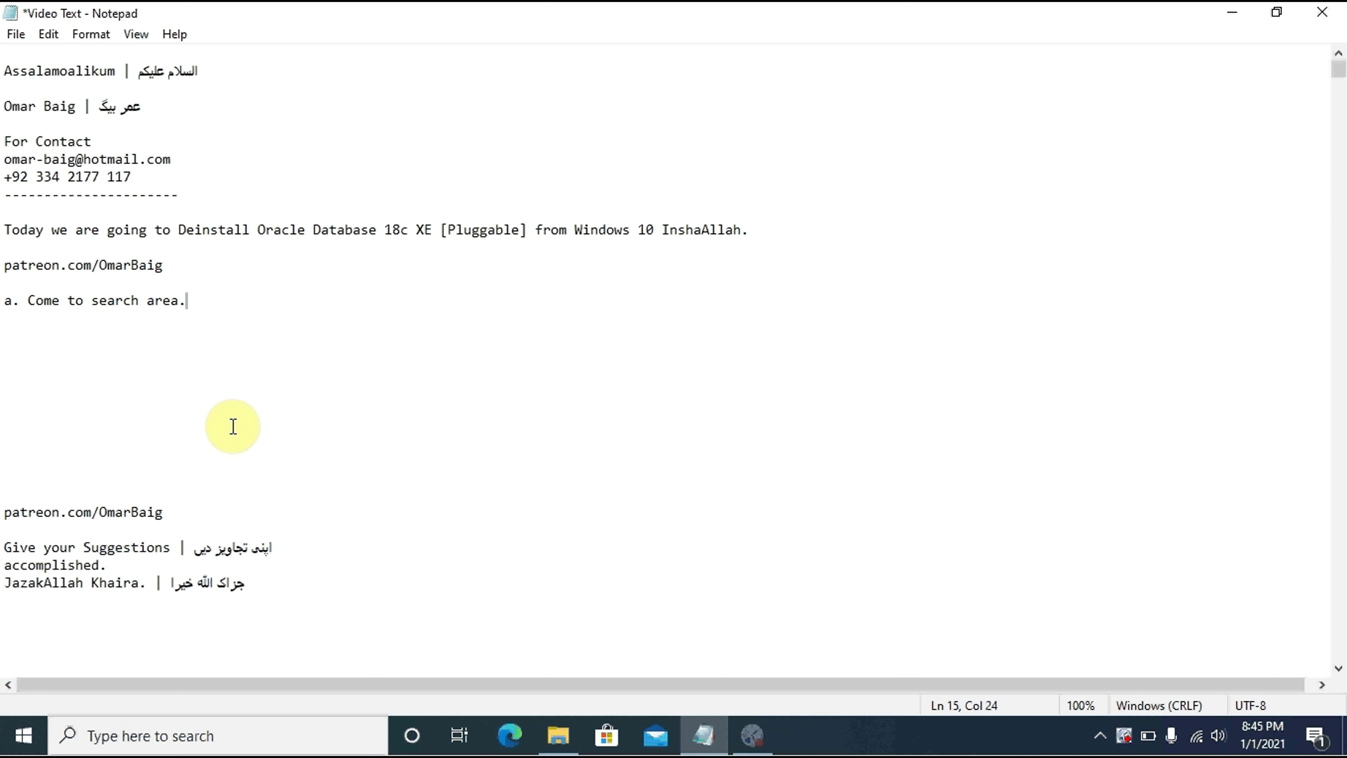
# Step: Start a second instruction line reading "b. Write Cont" under line a
pyautogui.press('Return')
pyautogui.write('b.')
pyautogui.press('capslock')
pyautogui.write('W')
pyautogui.press('capslock')
pyautogui.write('r')
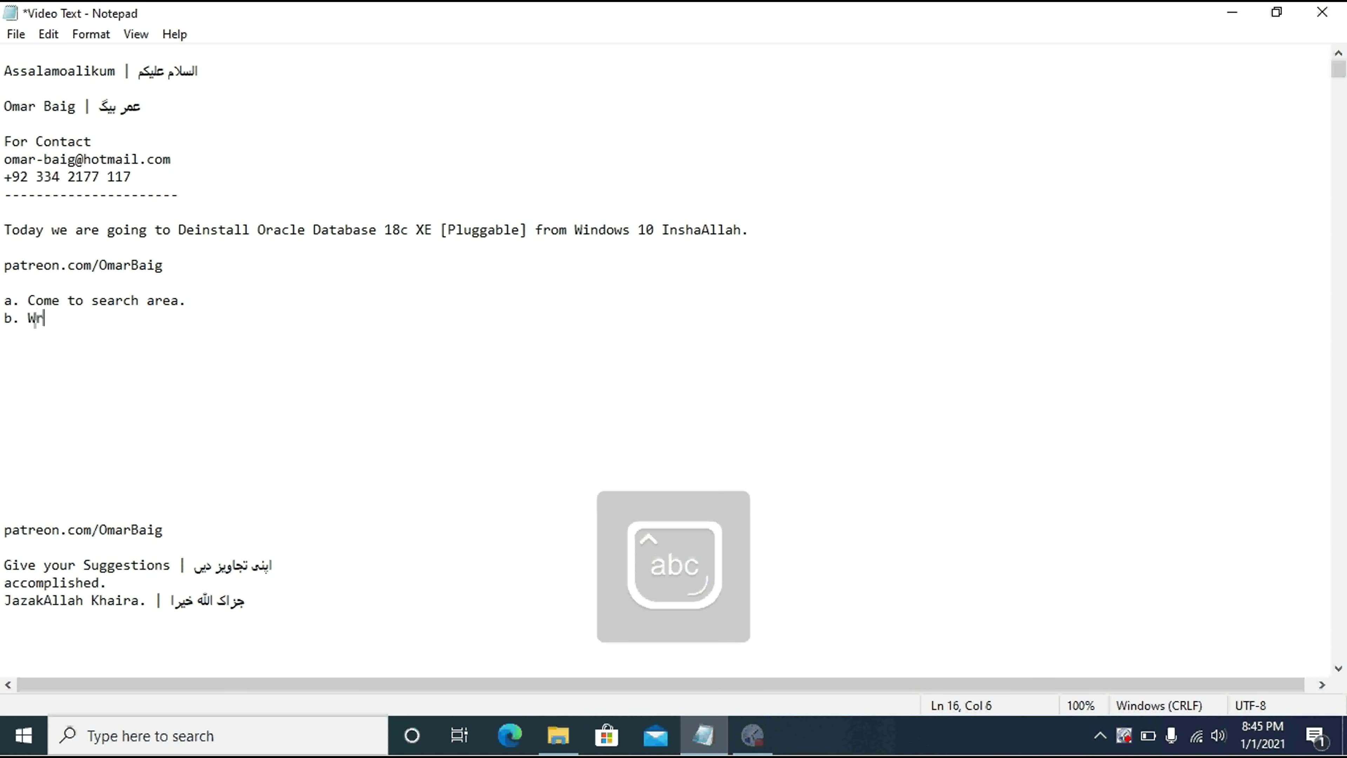
pyautogui.write('ite')
pyautogui.press('capslock')
pyautogui.write('C')
pyautogui.press('capslock')
pyautogui.write('ont')
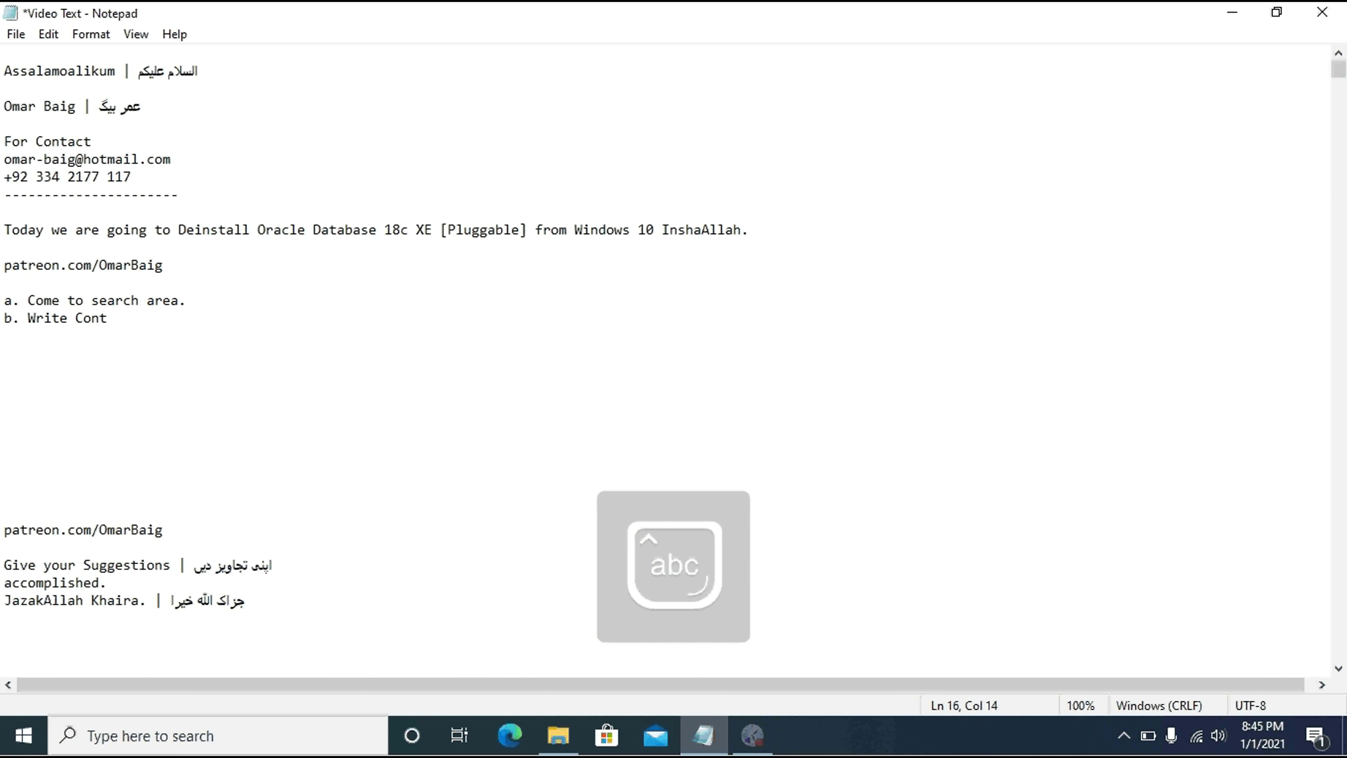
# Step: Open Control Panel from a Windows search for "cont" and return to the Notepad notes
pyautogui.click(156, 738)
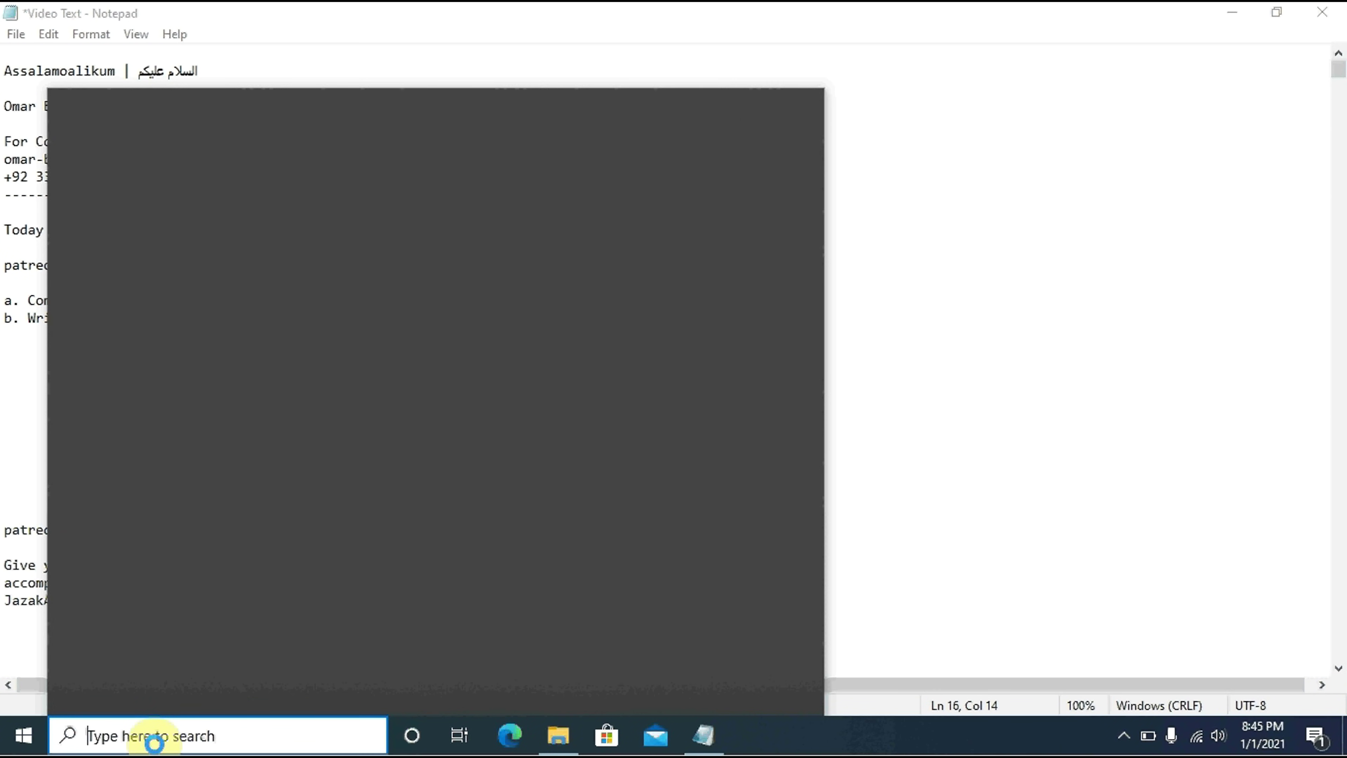
pyautogui.write('cont')
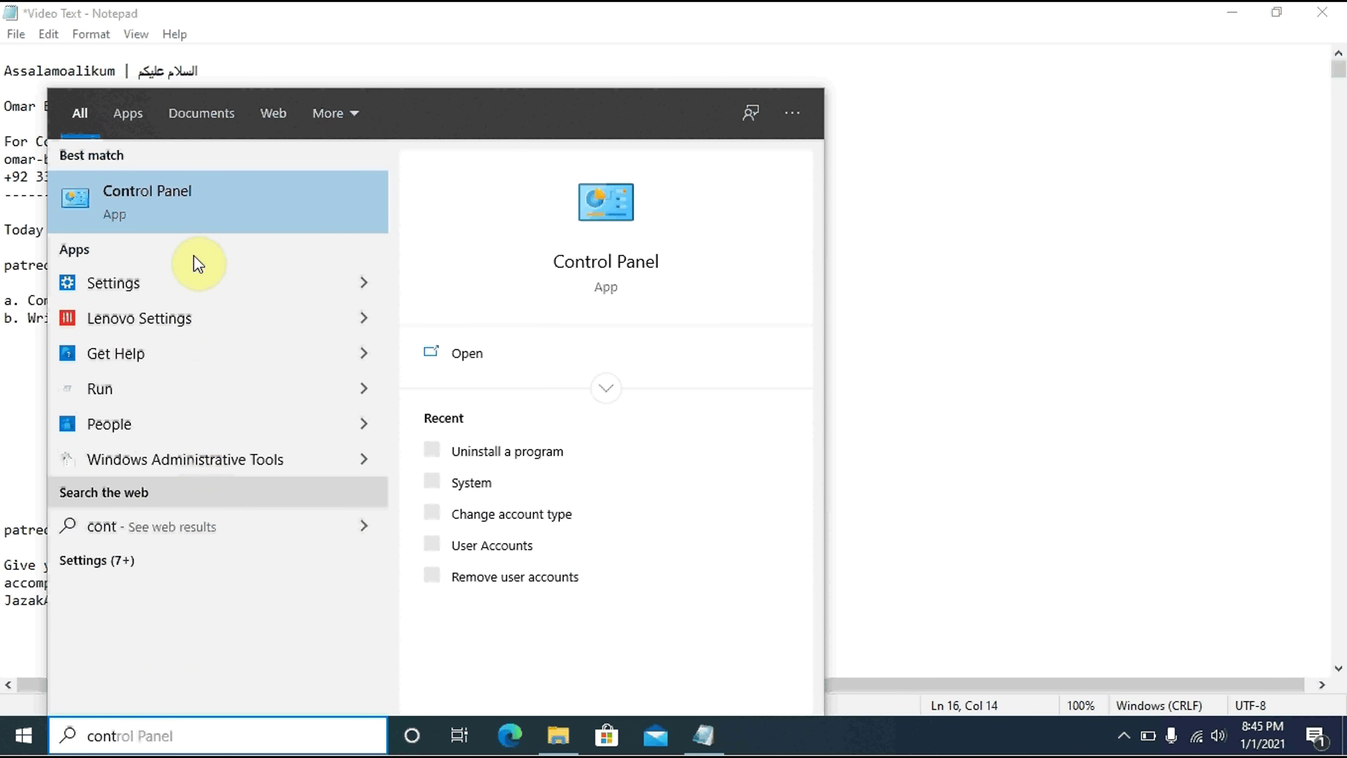
pyautogui.click(184, 199)
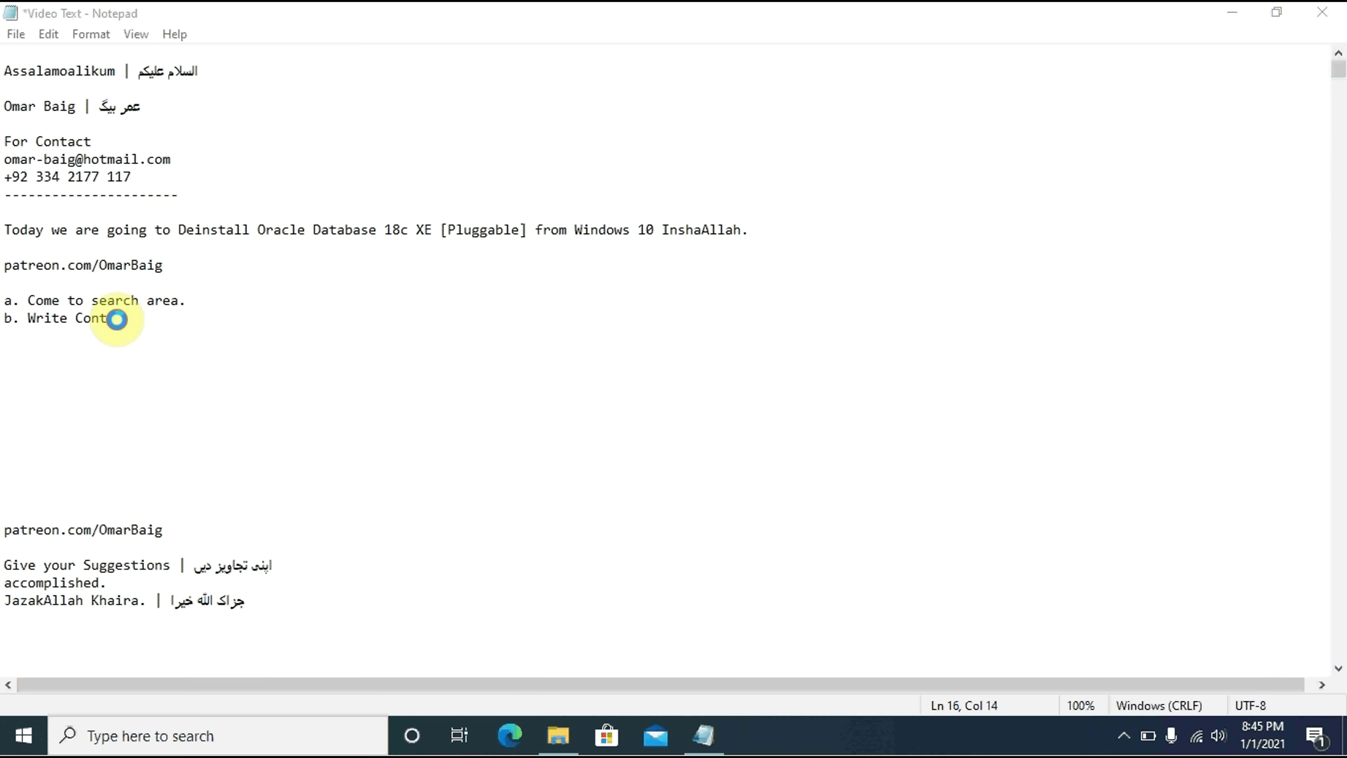
pyautogui.click(710, 743)
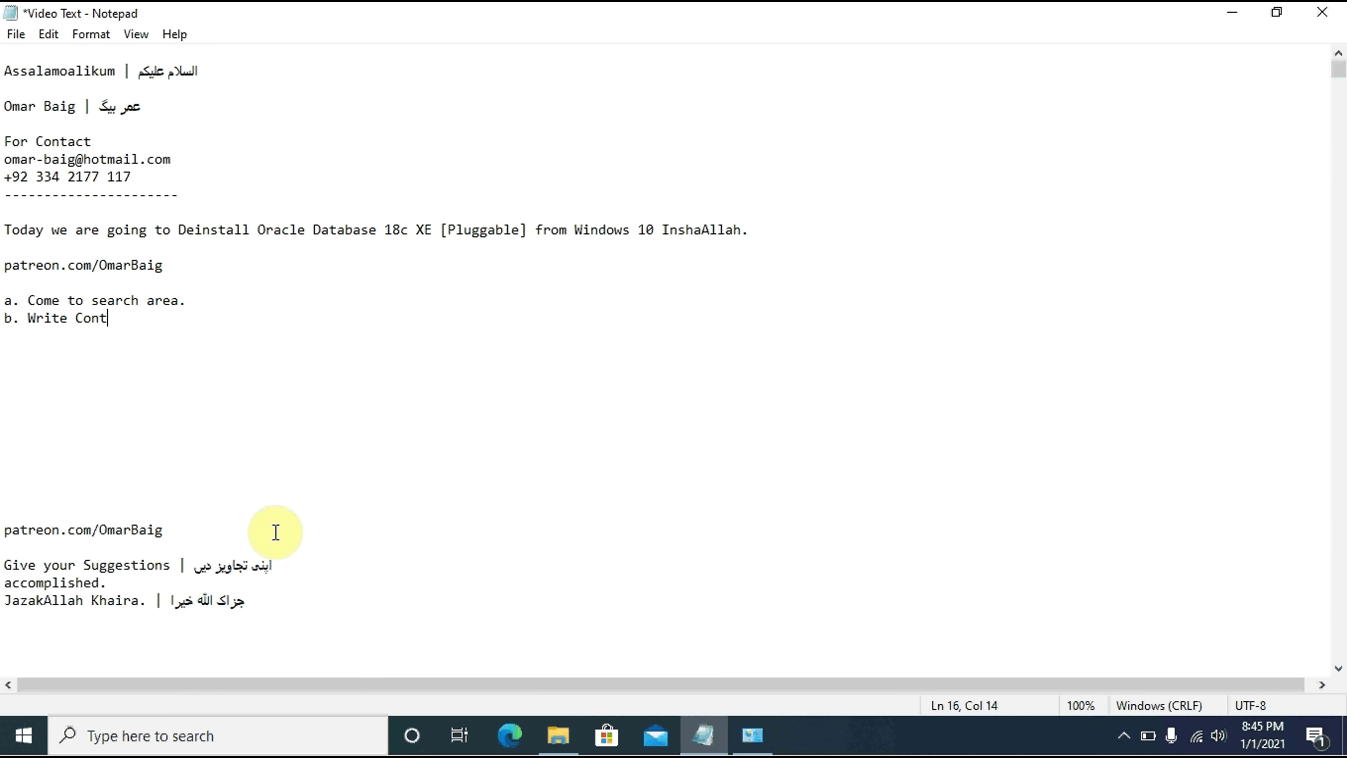
pyautogui.write('ro')
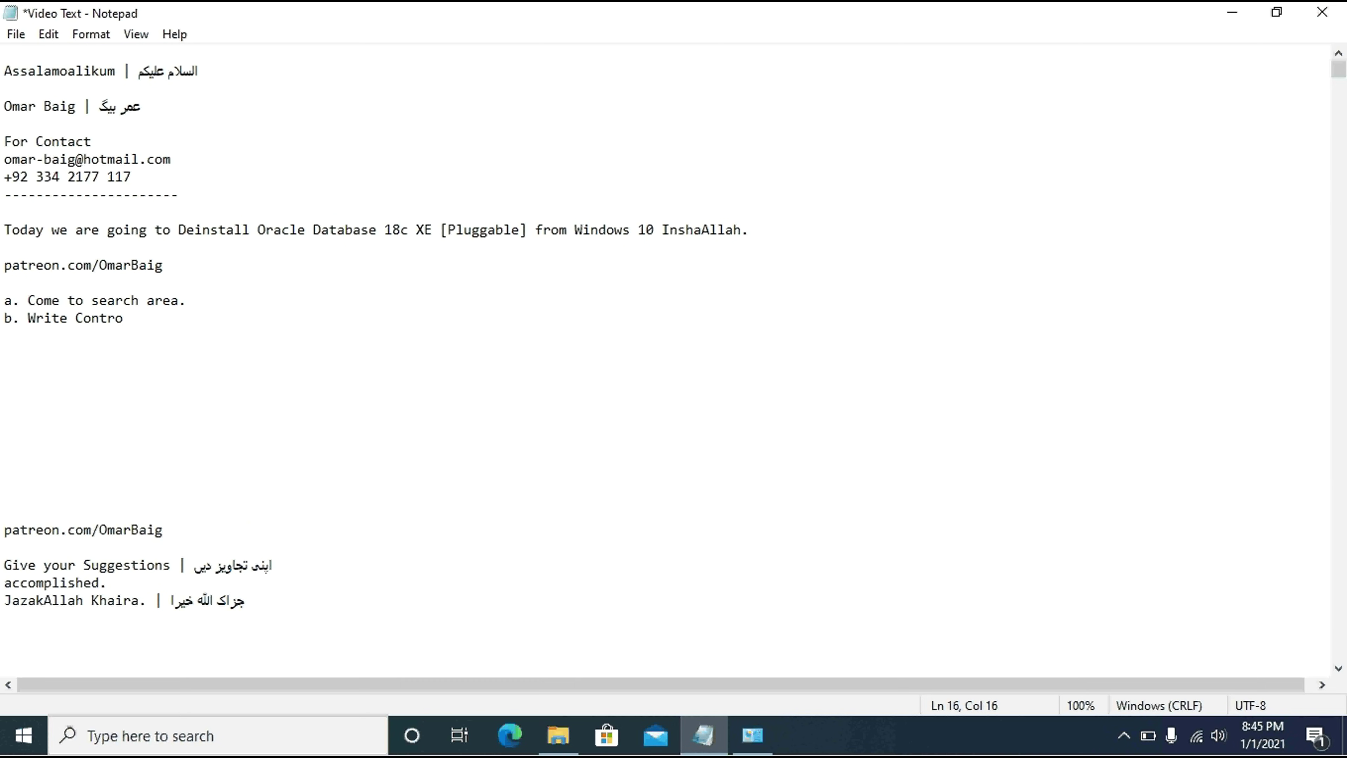
pyautogui.write('l Pan')
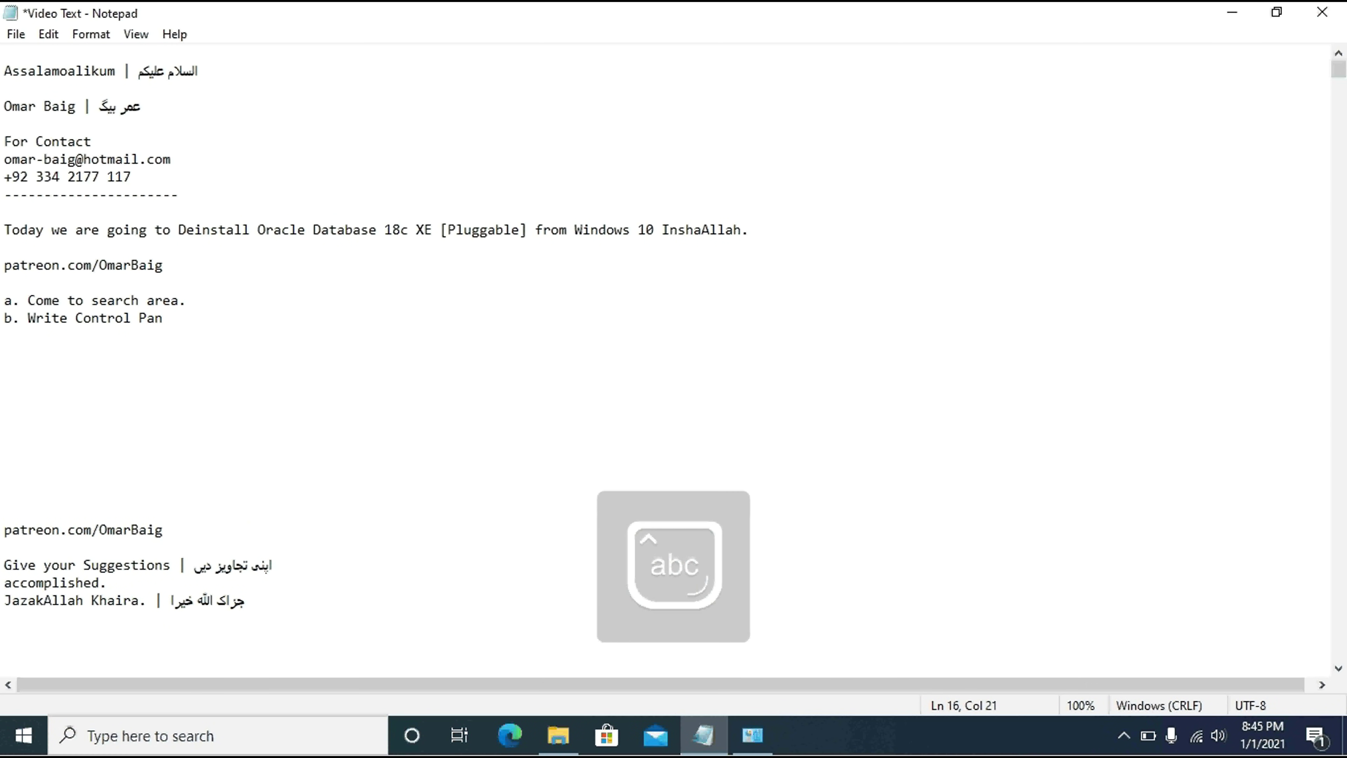
pyautogui.press('BackSpace')
pyautogui.press('BackSpace')
pyautogui.press('BackSpace')
pyautogui.press('BackSpace')
pyautogui.press('BackSpace')
pyautogui.press('BackSpace')
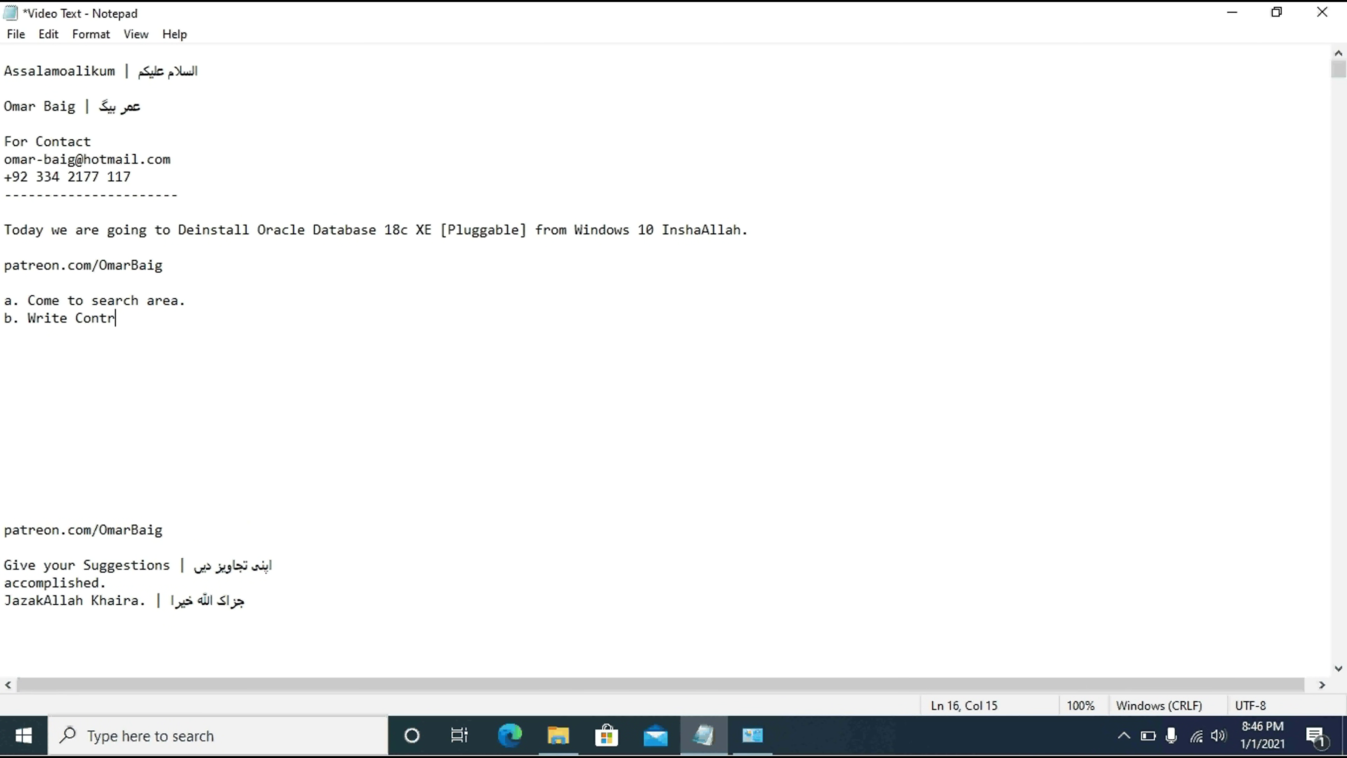
# Step: Complete line b as "b. Write Cont, open Control Panel." and start a new line labelled "c."
pyautogui.write(', ope')
pyautogui.write('n')
pyautogui.press('Left')
pyautogui.write('e')
pyautogui.press('capslock')
pyautogui.write('C')
pyautogui.press('capslock')
pyautogui.write('ontrol')
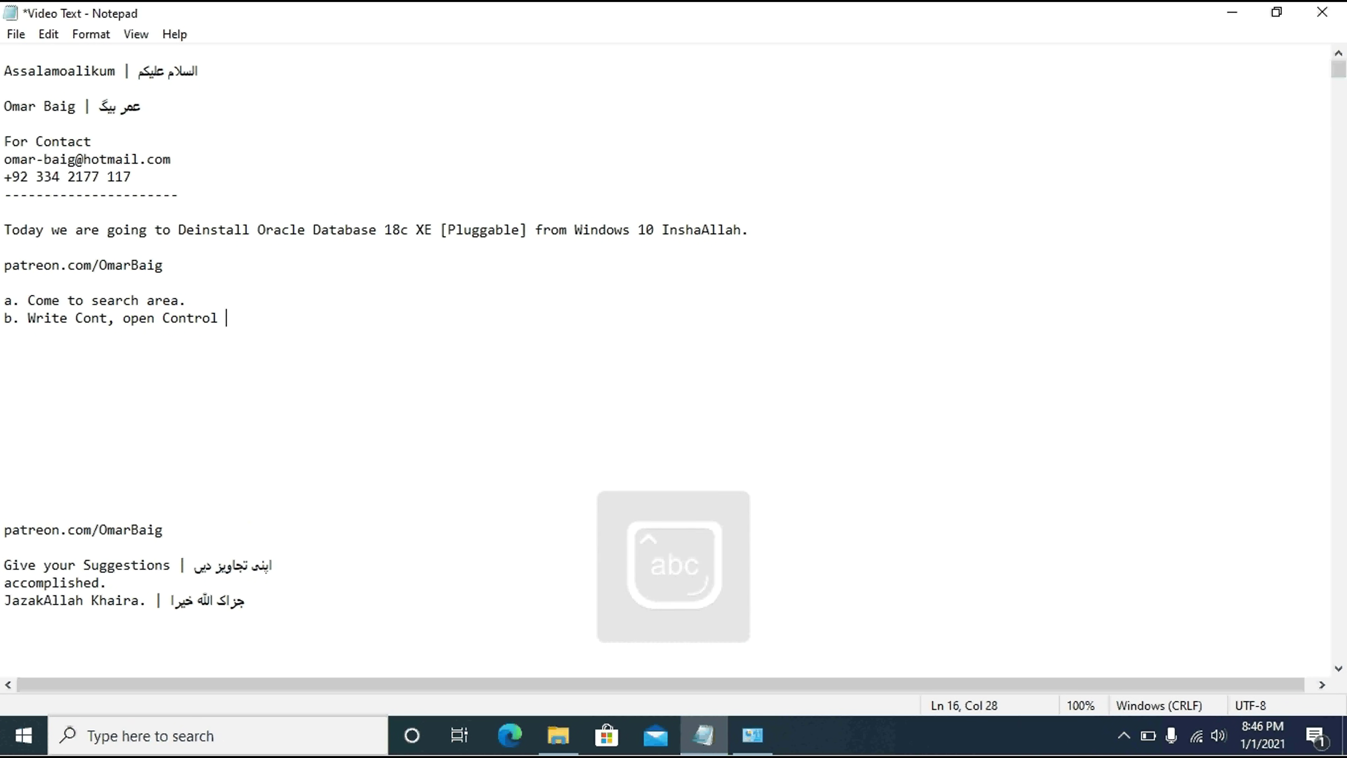
pyautogui.press('capslock')
pyautogui.write('P')
pyautogui.press('capslock')
pyautogui.write('ane')
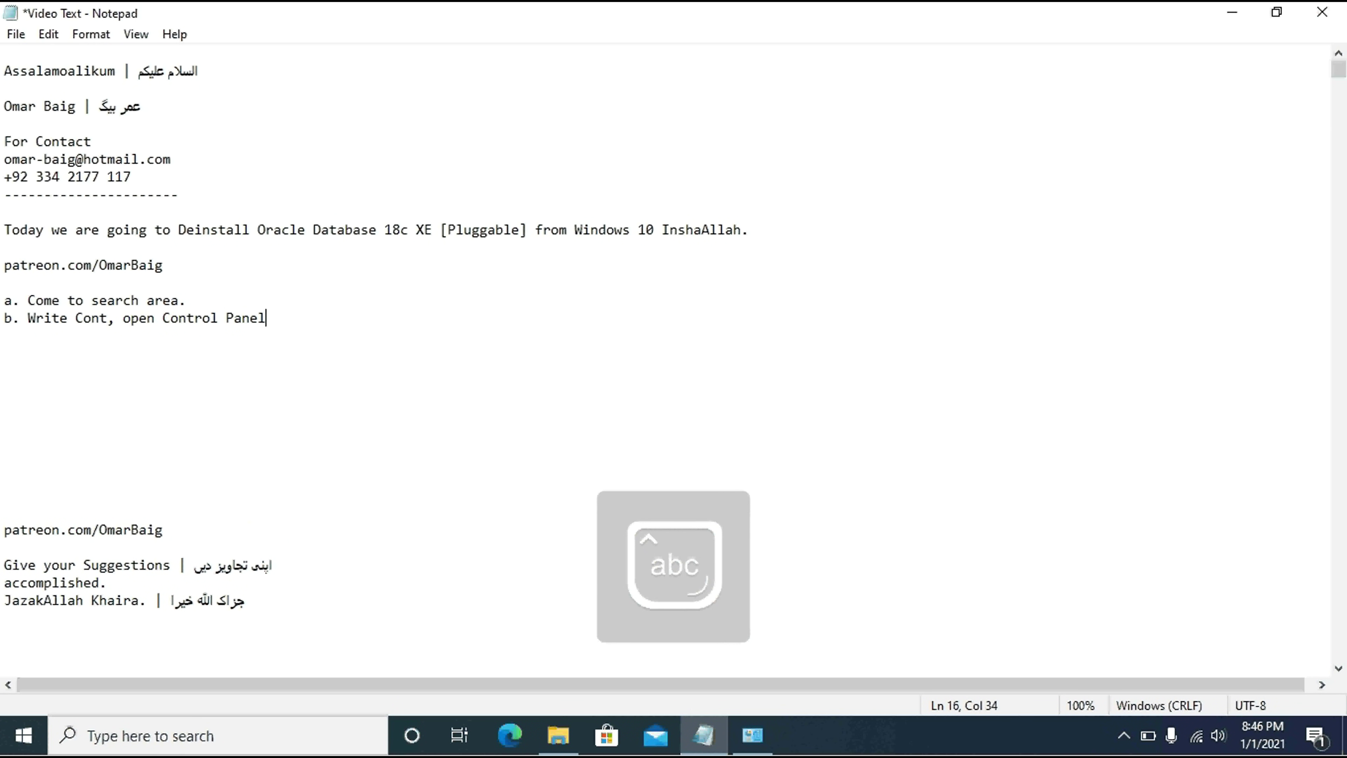
pyautogui.write('l.')
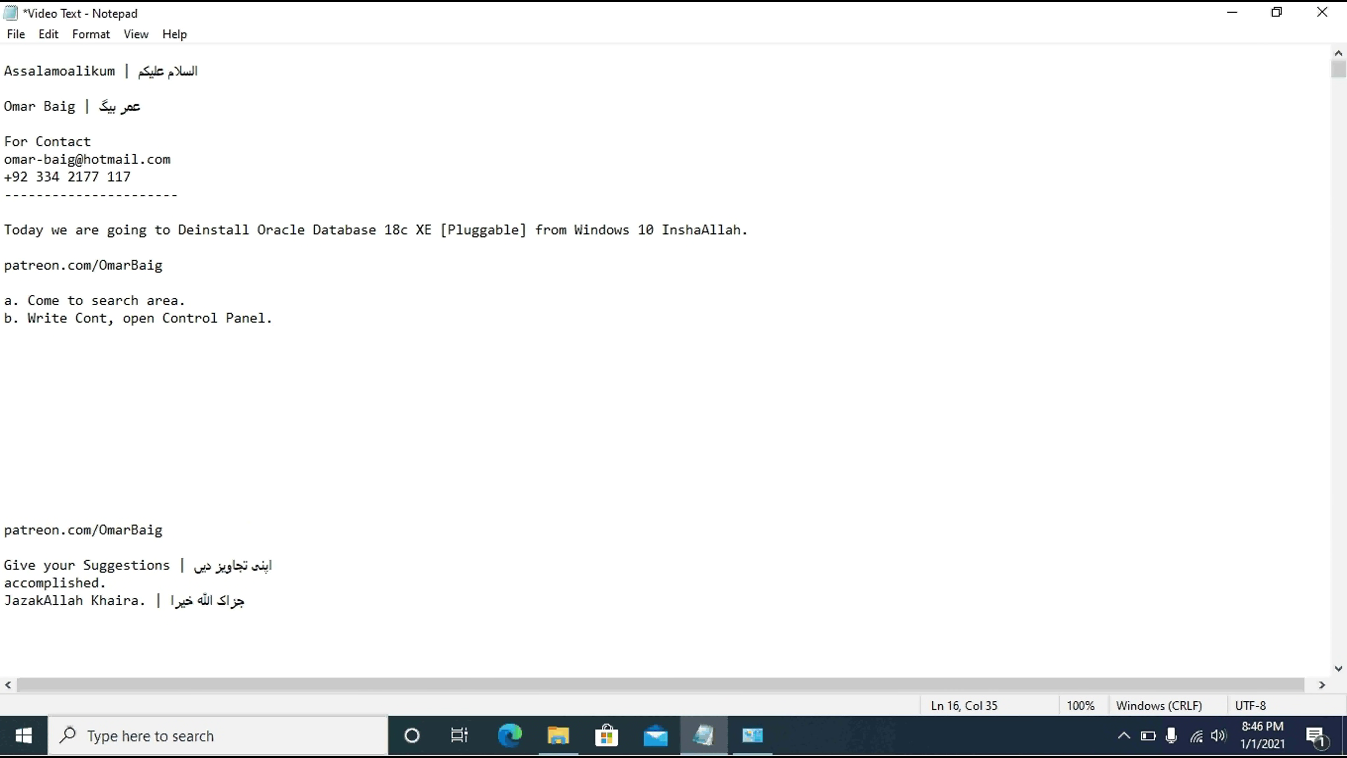
pyautogui.press('Return')
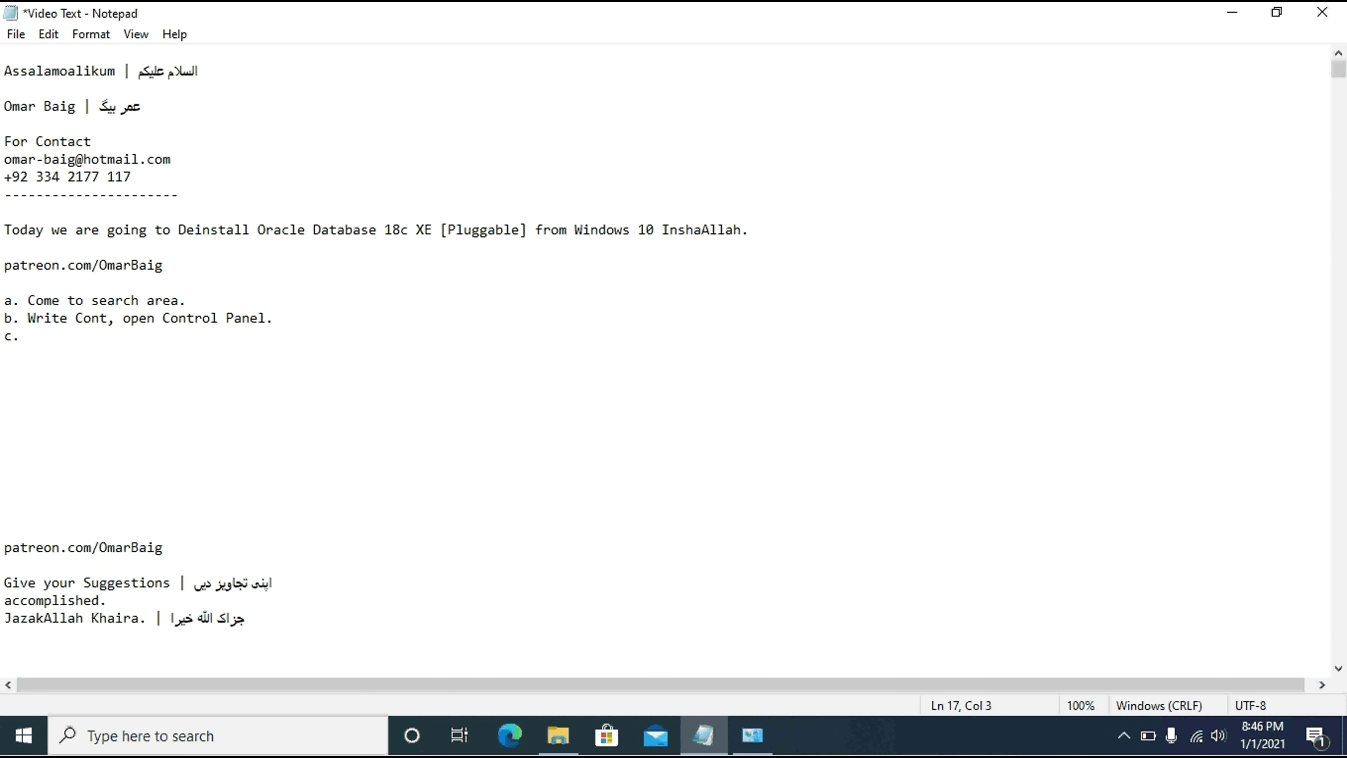
# Step: Switch to Control Panel and inspect its view options, keeping the Category view
pyautogui.click(751, 740)
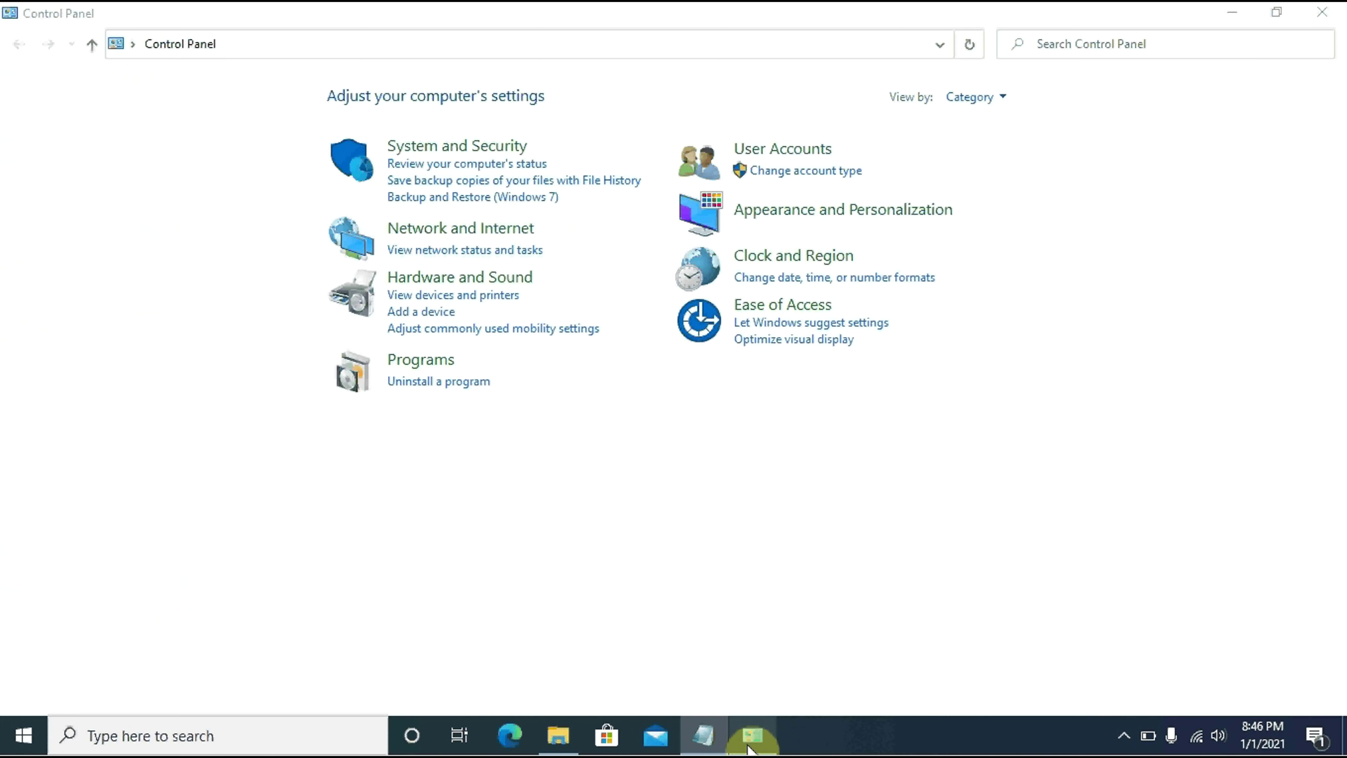
pyautogui.click(1003, 97)
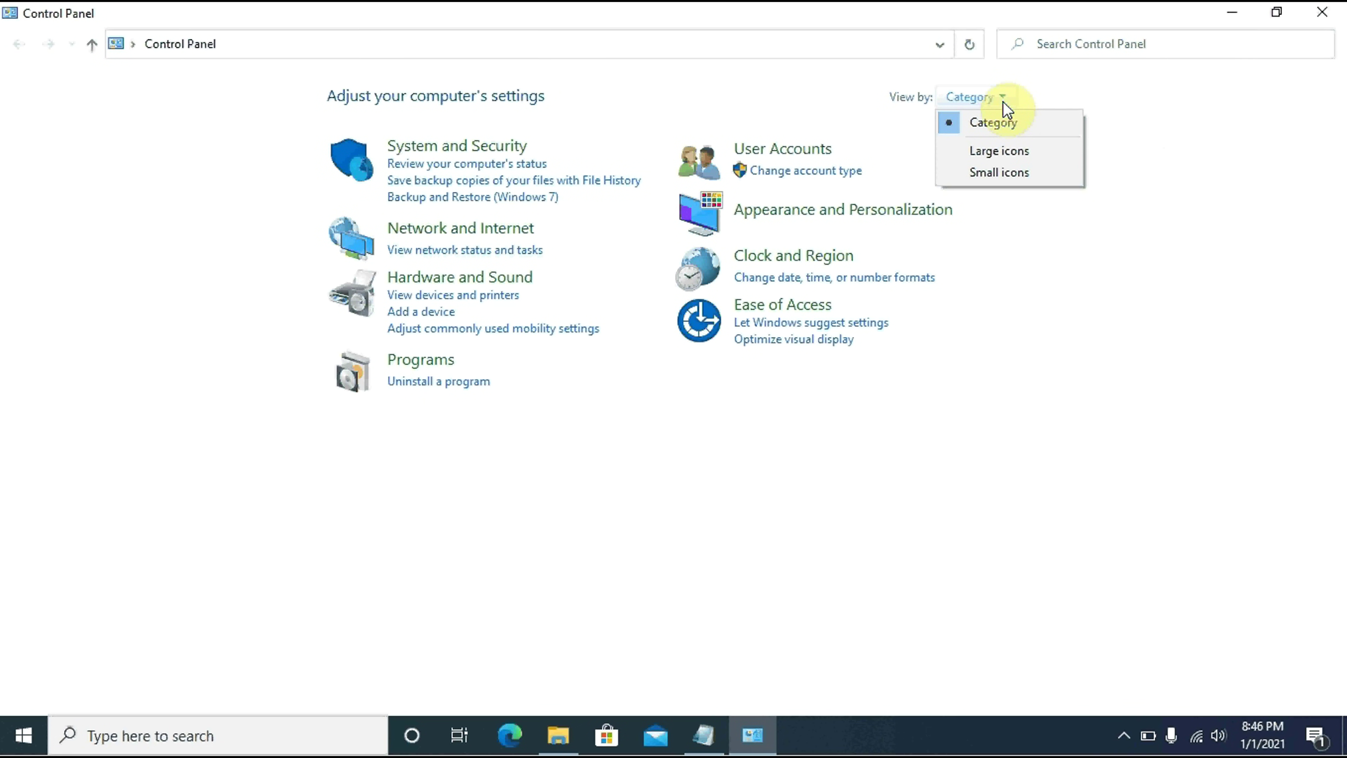
pyautogui.click(1003, 99)
pyautogui.click(1032, 399)
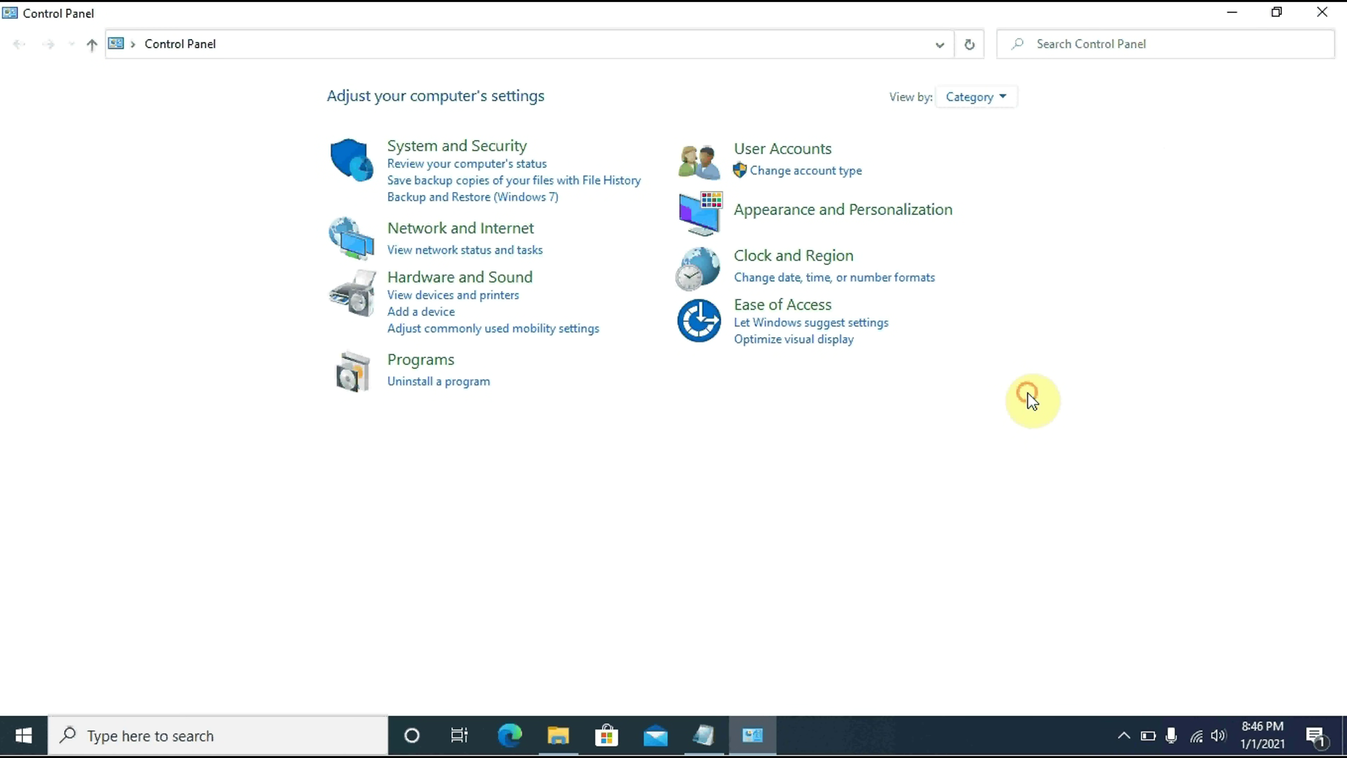
# Step: Switch back to Notepad and write Select "Category" after the c. label
pyautogui.click(710, 740)
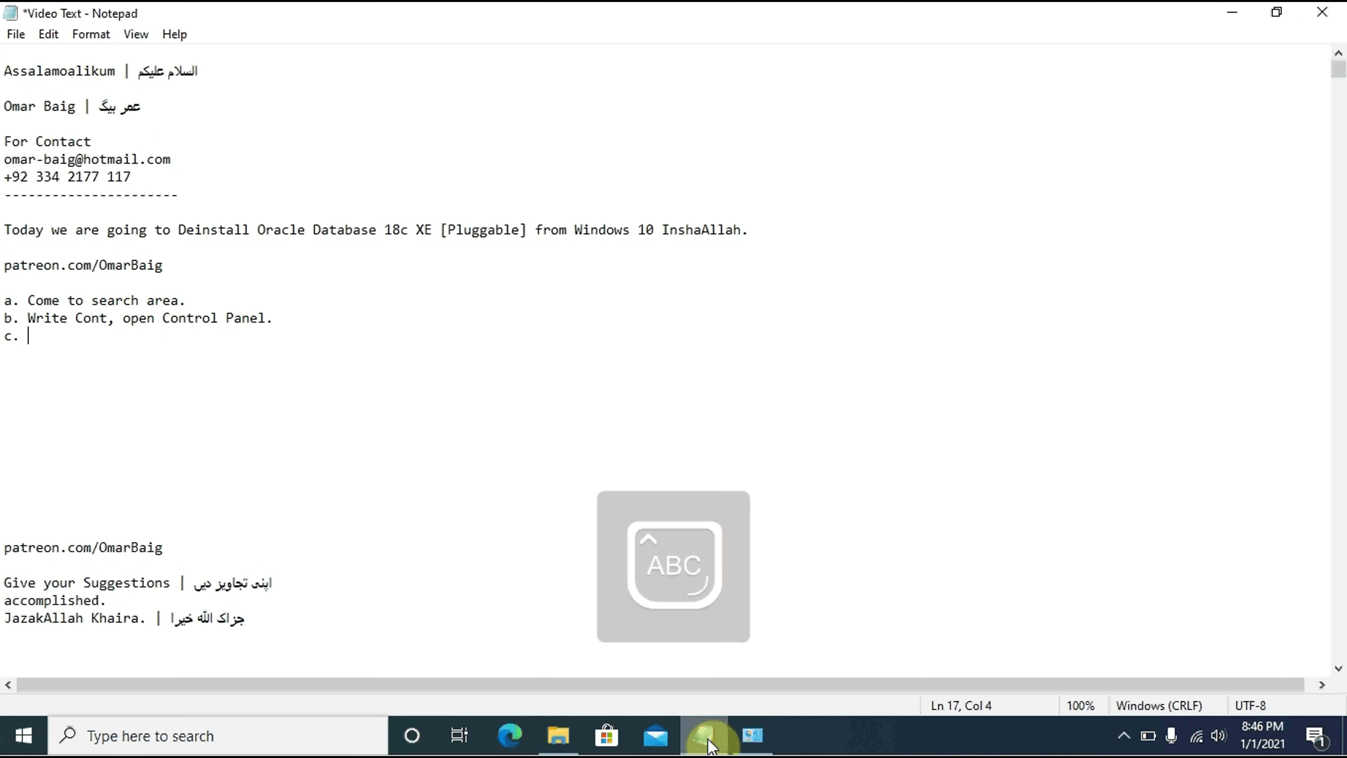
pyautogui.write('S')
pyautogui.press('capslock')
pyautogui.write('elect ')
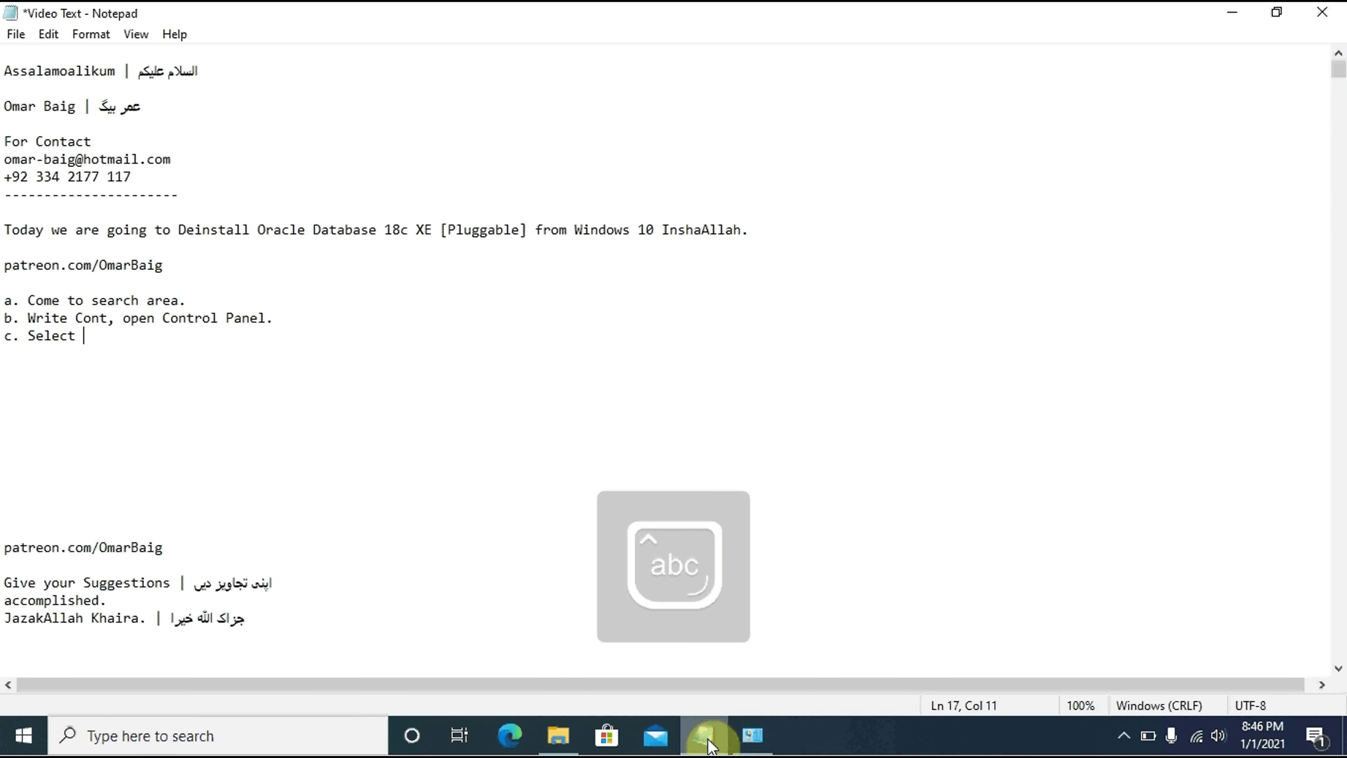
pyautogui.write('"')
pyautogui.click(710, 740)
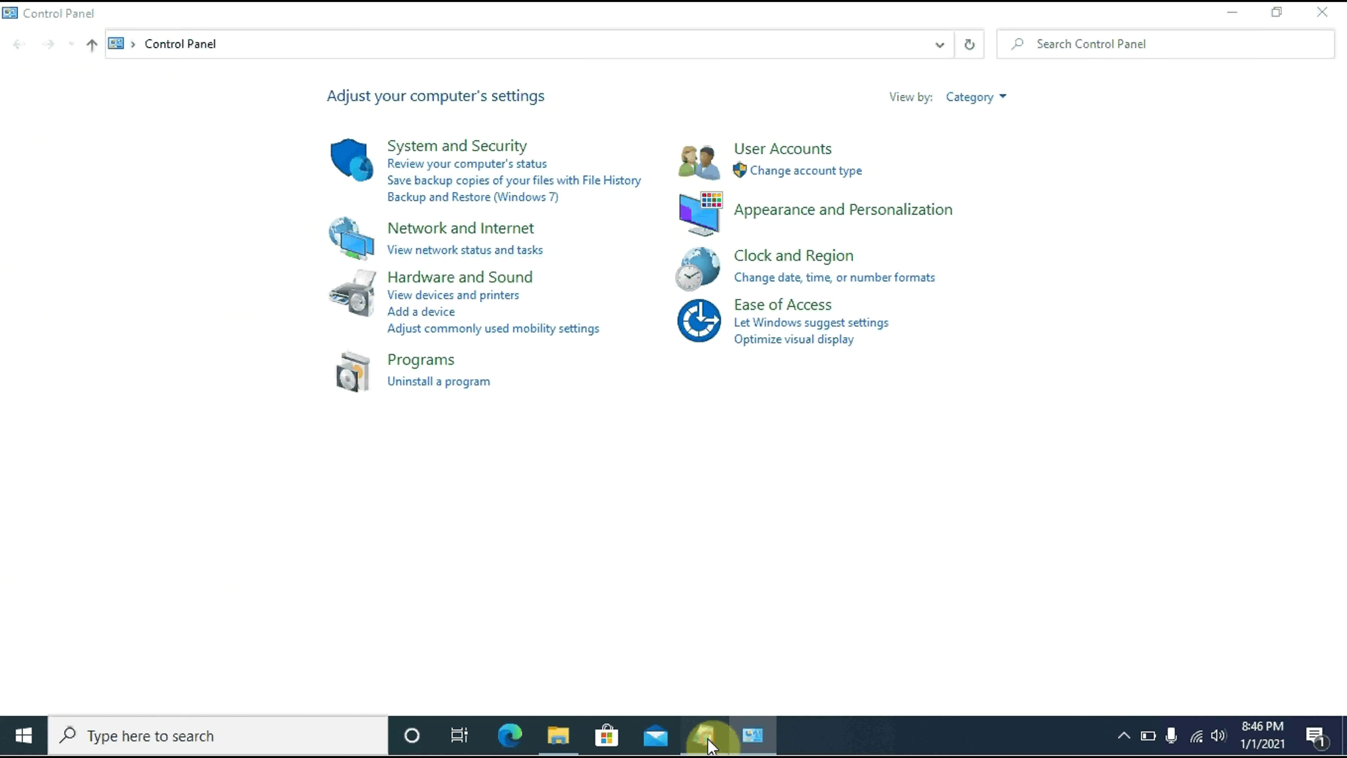
pyautogui.click(710, 740)
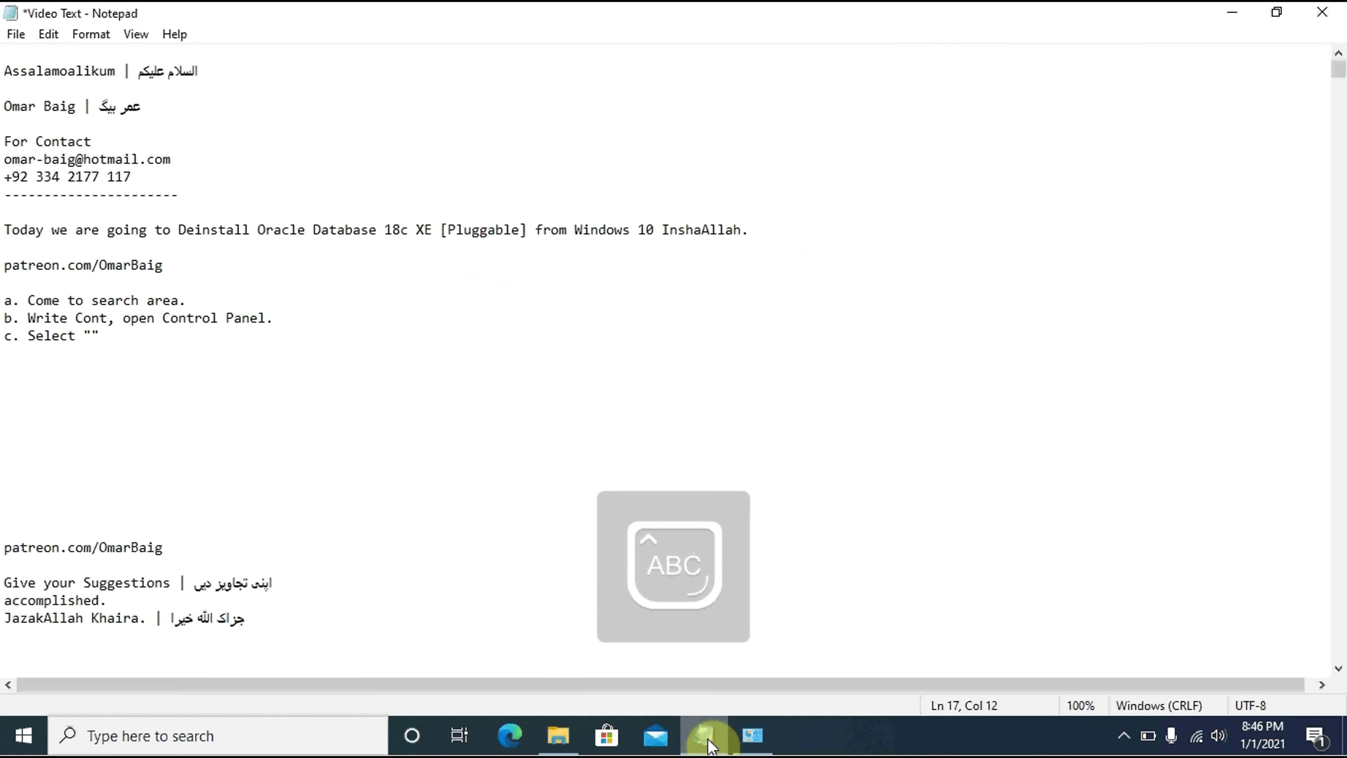
pyautogui.write('Category')
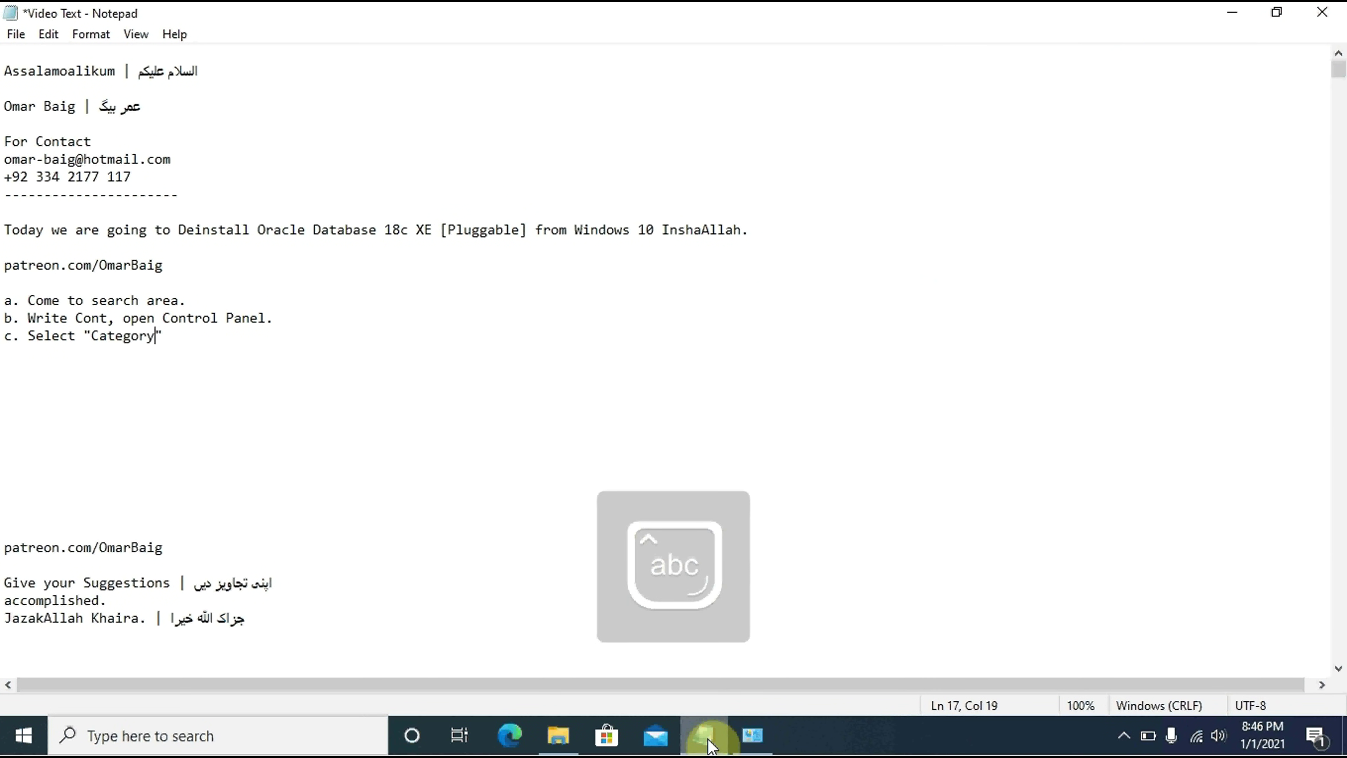
# Step: Finish line c with from "Drop Down" and begin a new line below it
pyautogui.press('Right')
pyautogui.write('from ')
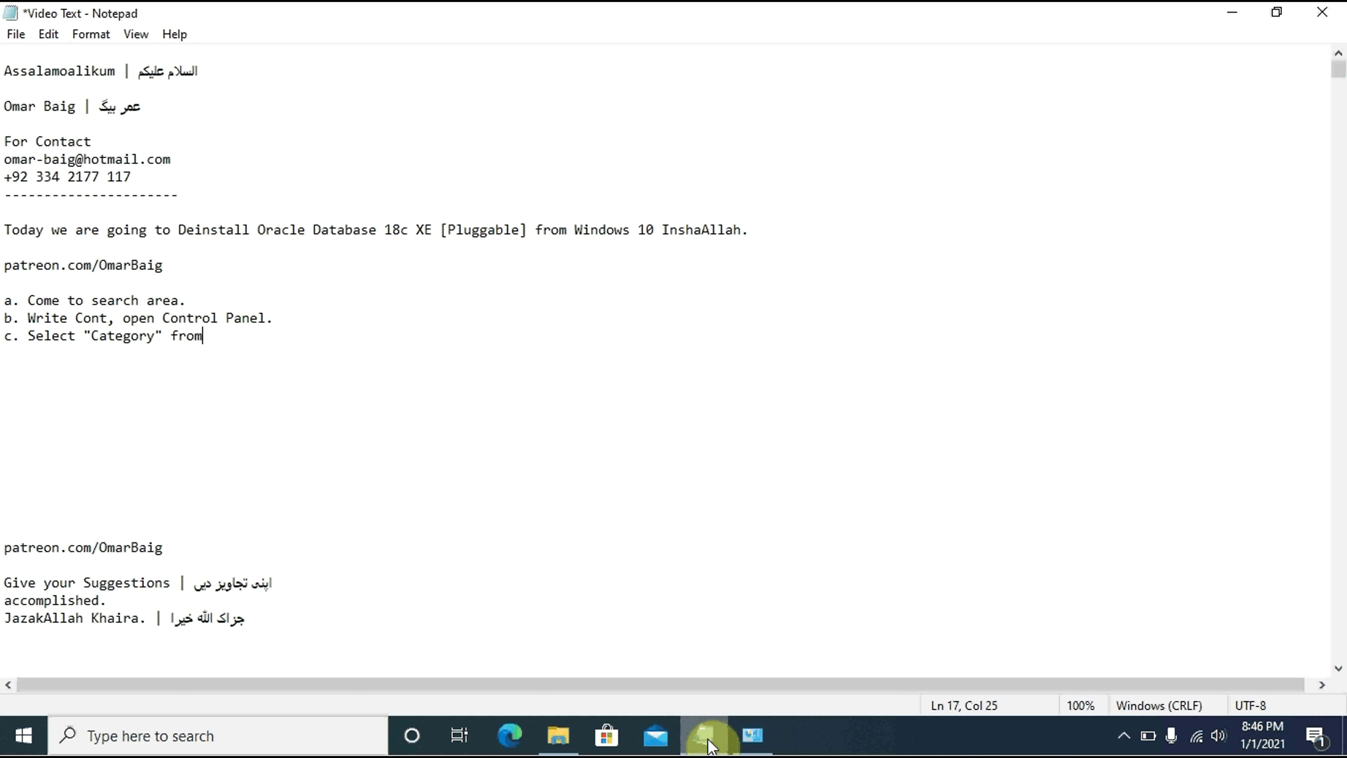
pyautogui.write('"Drop Do')
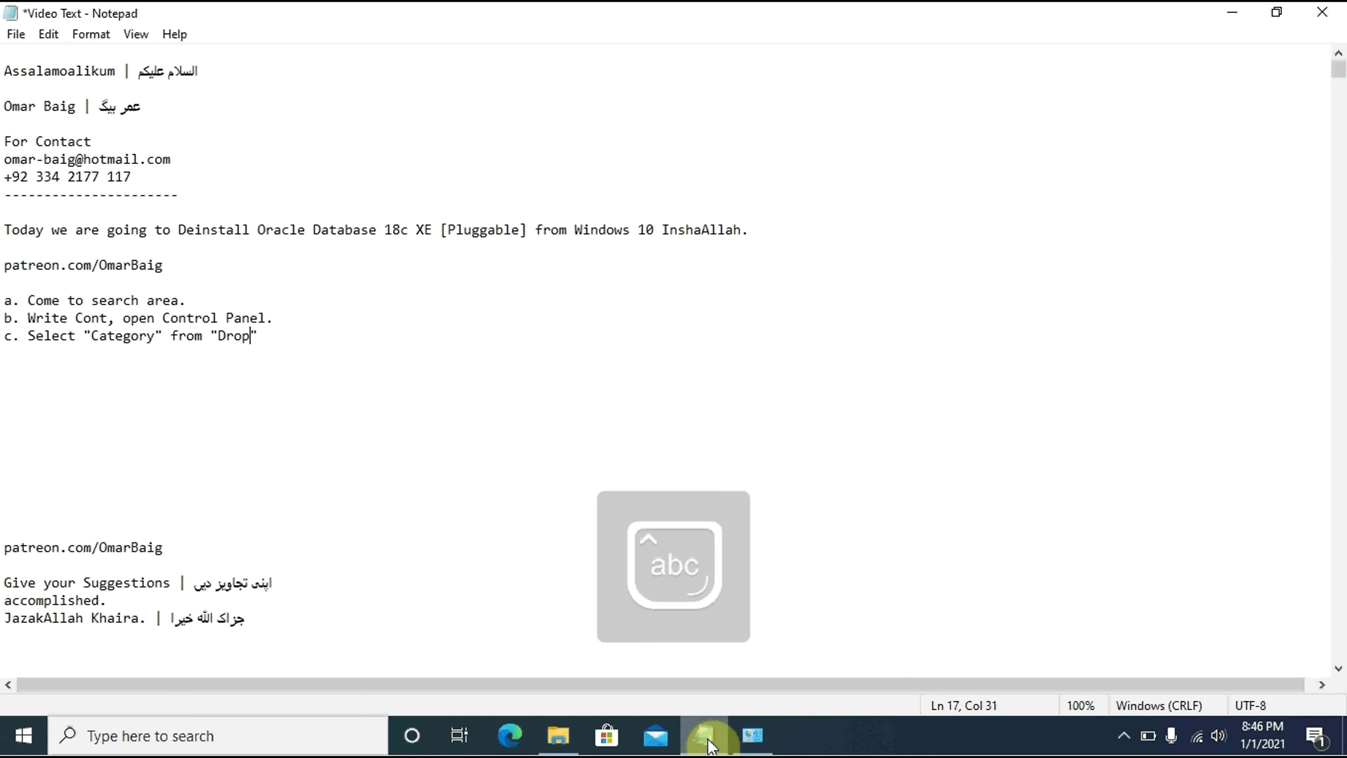
pyautogui.write('wn')
pyautogui.press('Right')
pyautogui.press('Return')
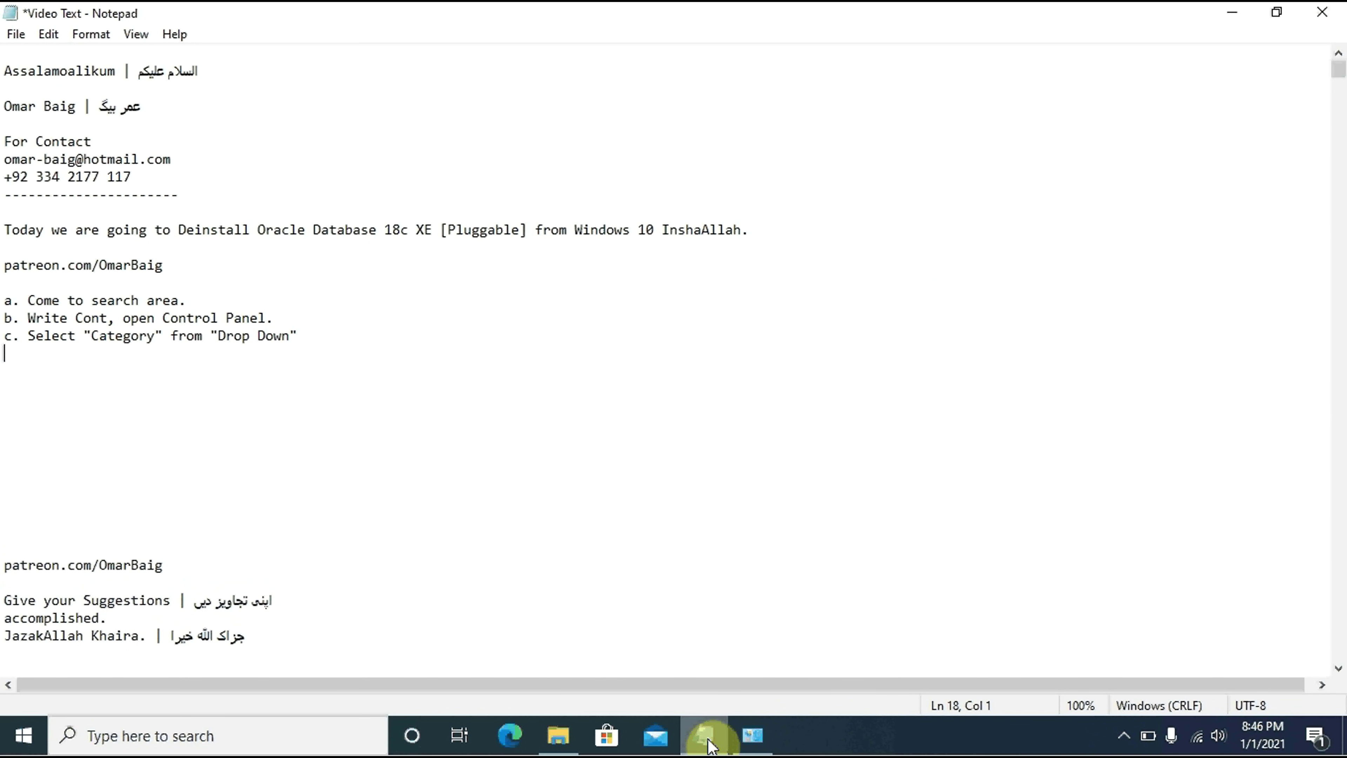
# Step: Start line d. below the list, check the Programs category in Control Panel, and return to Notepad
pyautogui.write('d.')
pyautogui.click(708, 738)
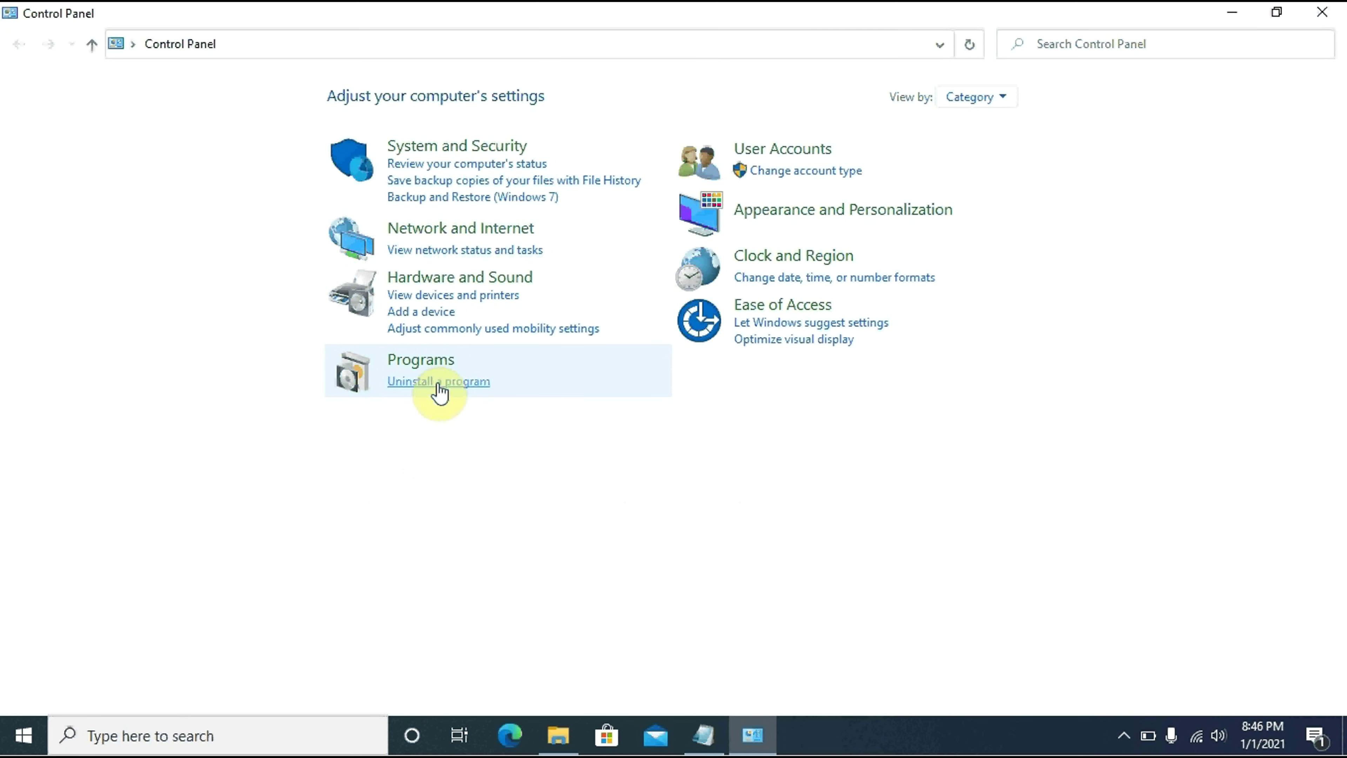
pyautogui.click(752, 740)
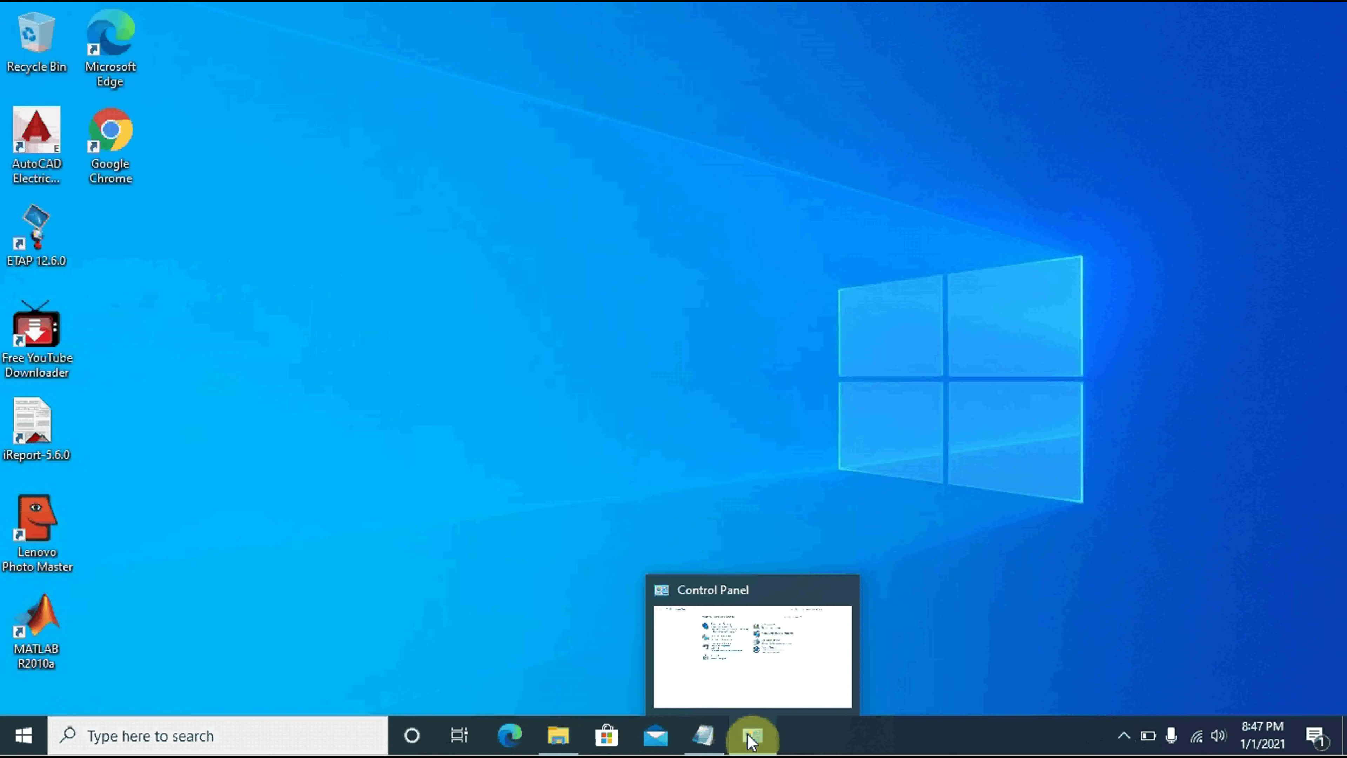
pyautogui.click(752, 740)
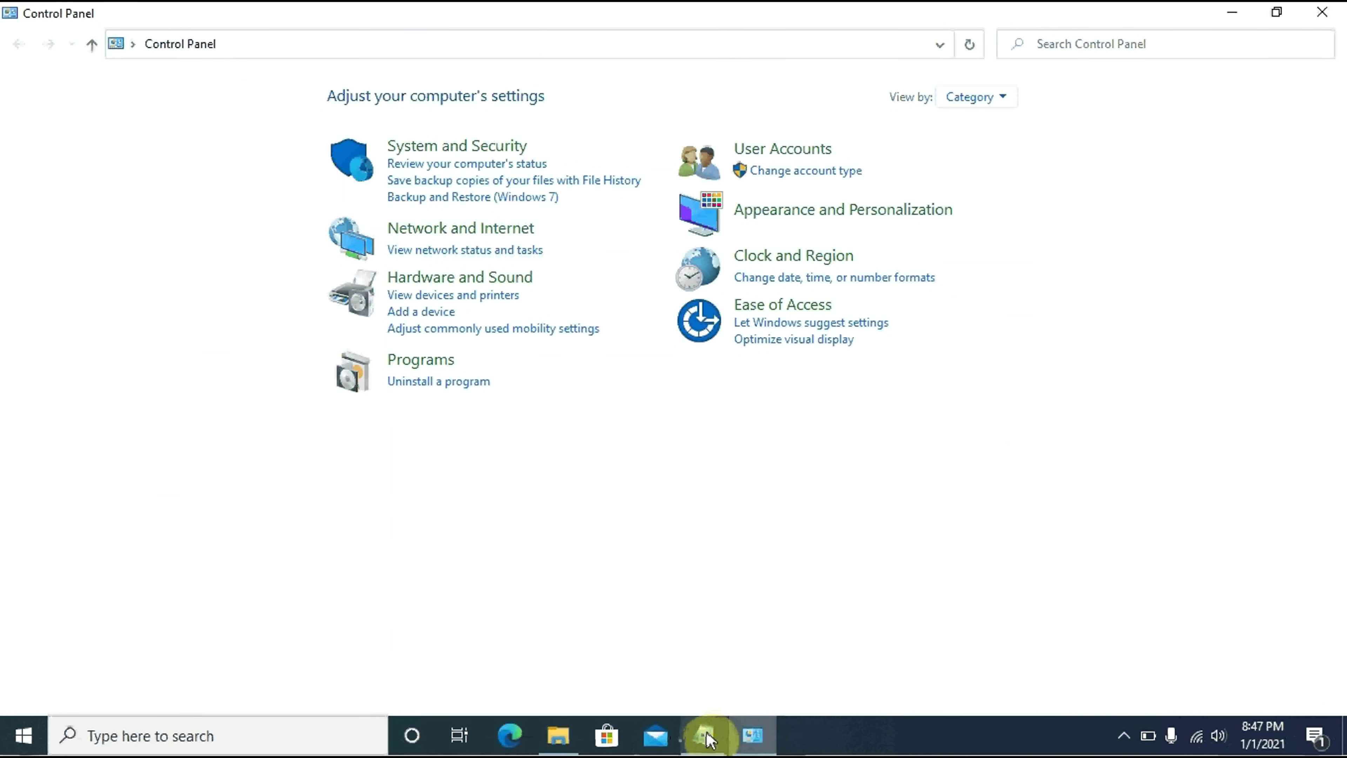
pyautogui.click(703, 740)
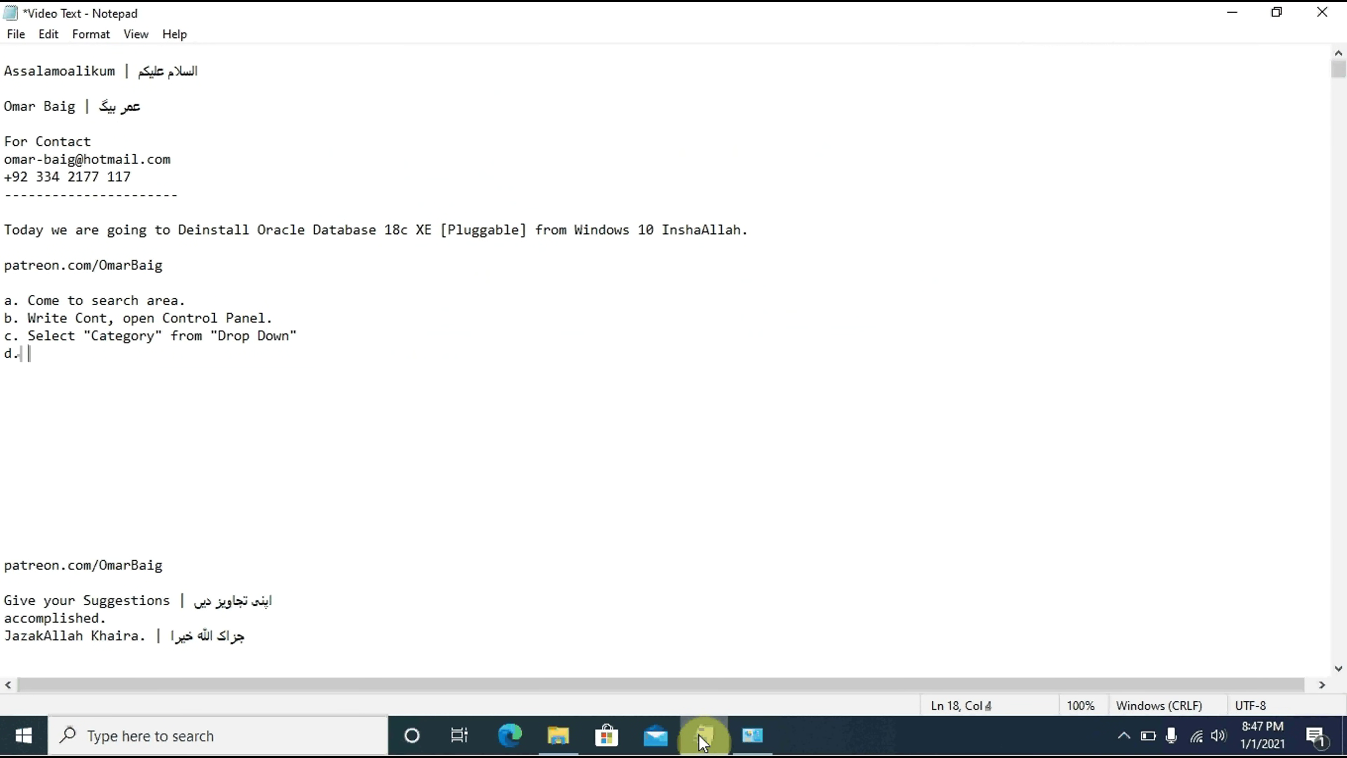
# Step: Write Hit "Uninstall a Programs" after the d. label
pyautogui.press('capslock')
pyautogui.press('capslock')
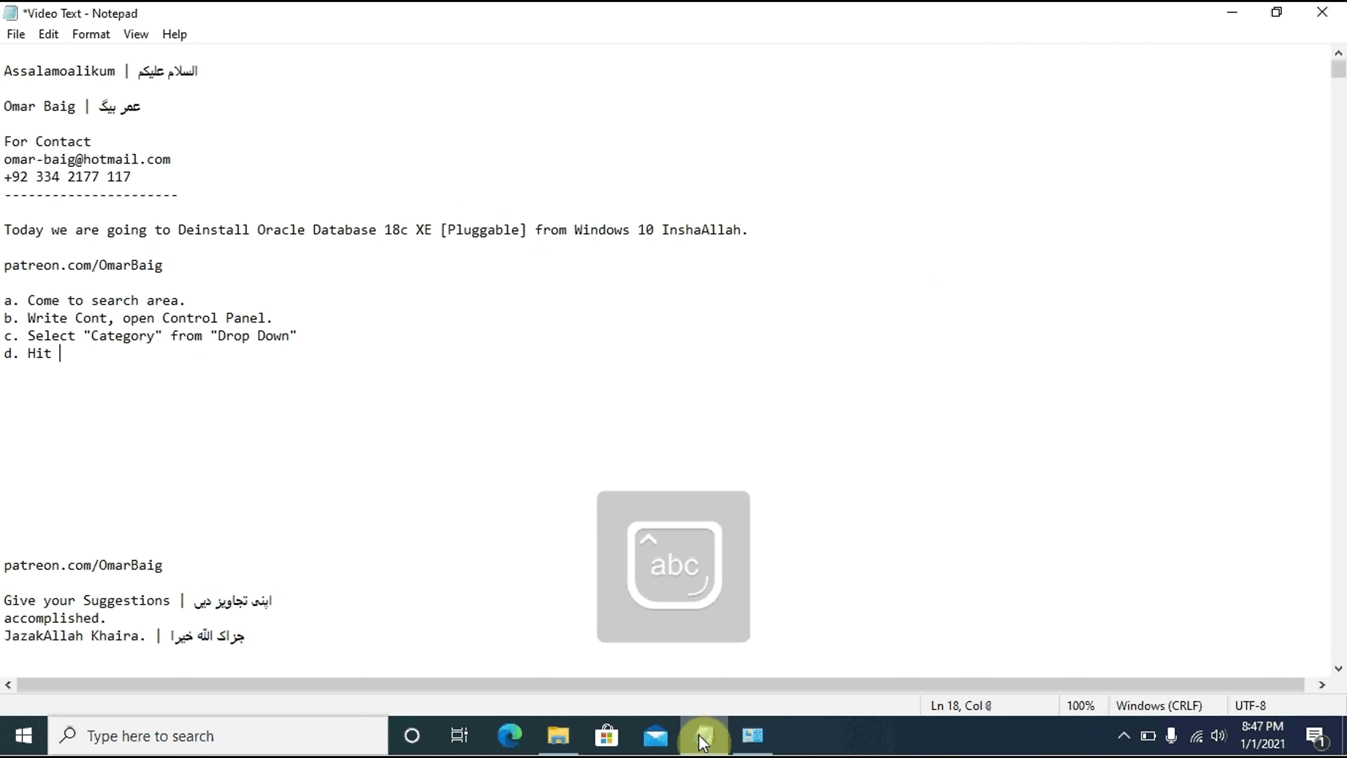
pyautogui.press('capslock')
pyautogui.write('U')
pyautogui.press('capslock')
pyautogui.write('nista')
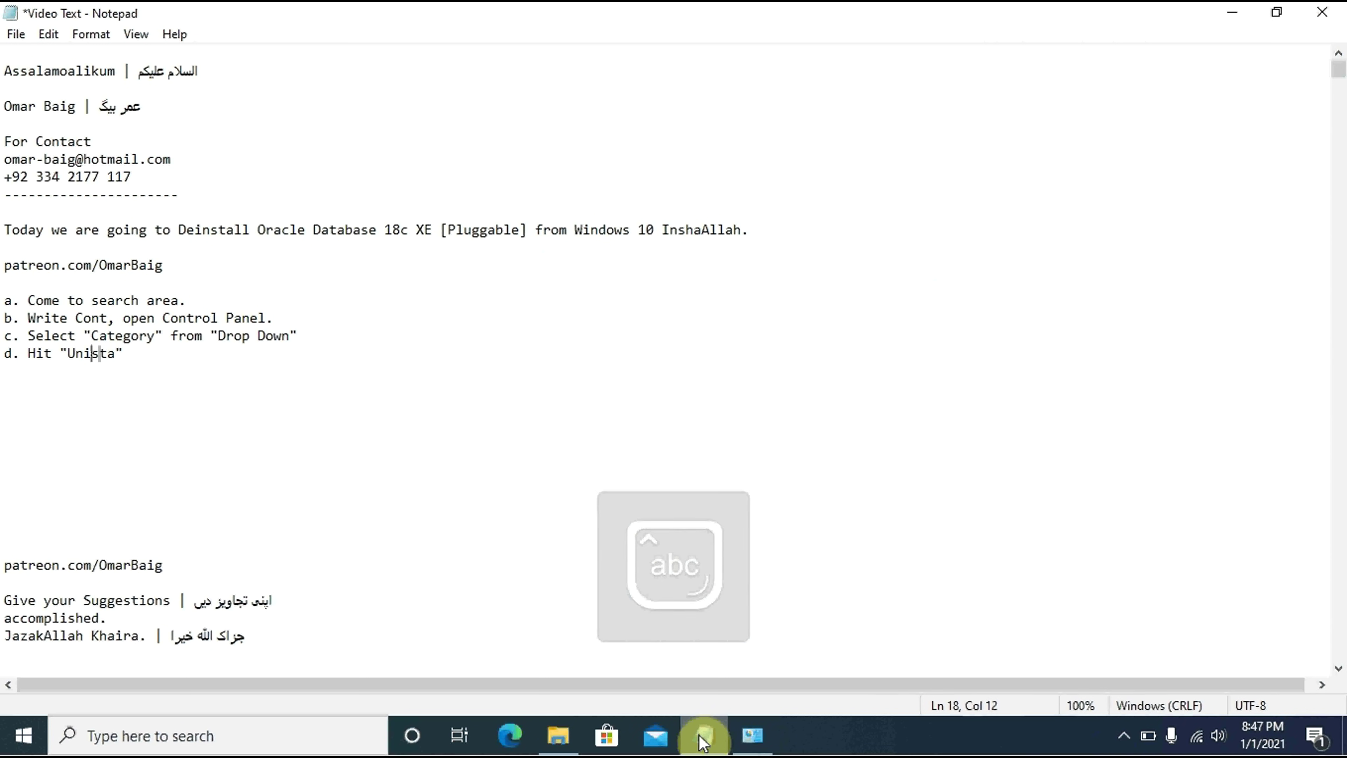
pyautogui.press('Left')
pyautogui.write('n')
pyautogui.press('Right')
pyautogui.press('Right')
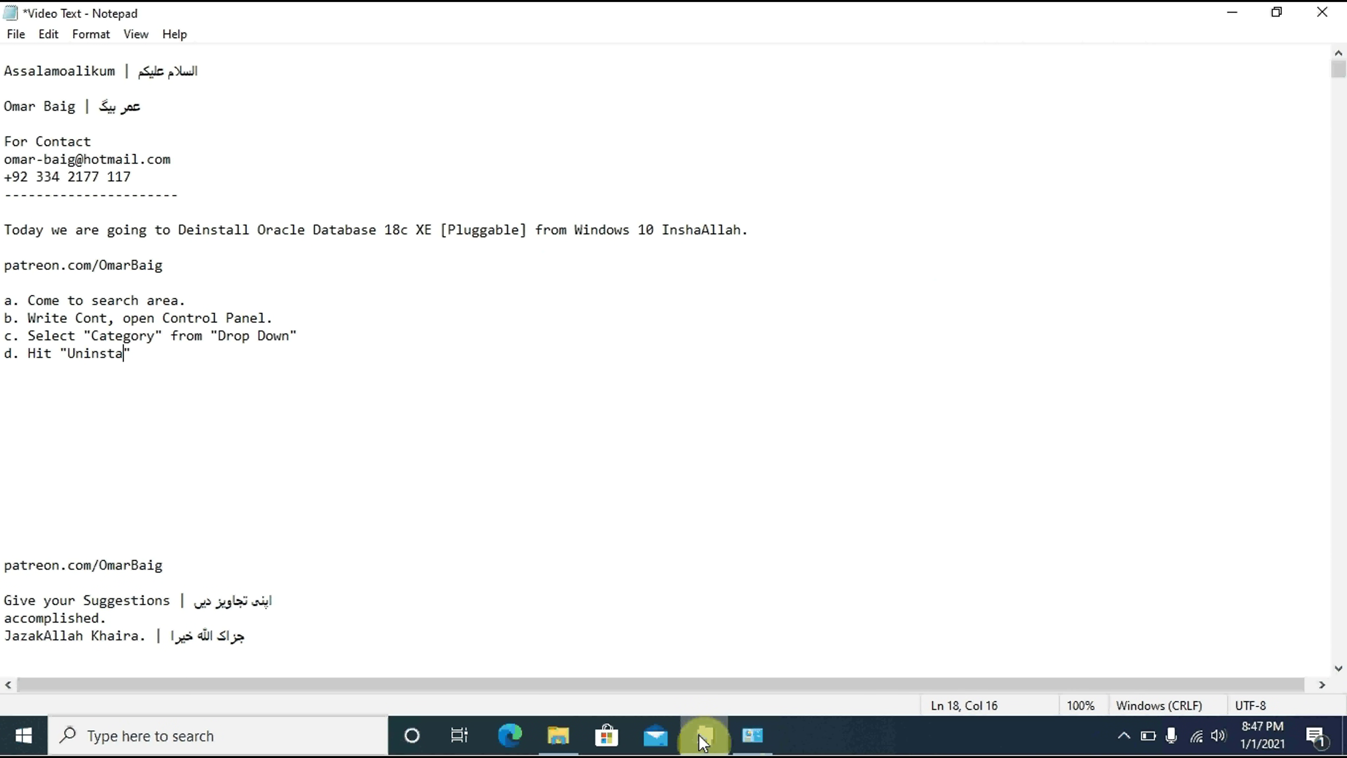
pyautogui.write('ll a')
pyautogui.press('capslock')
pyautogui.write('P')
pyautogui.press('capslock')
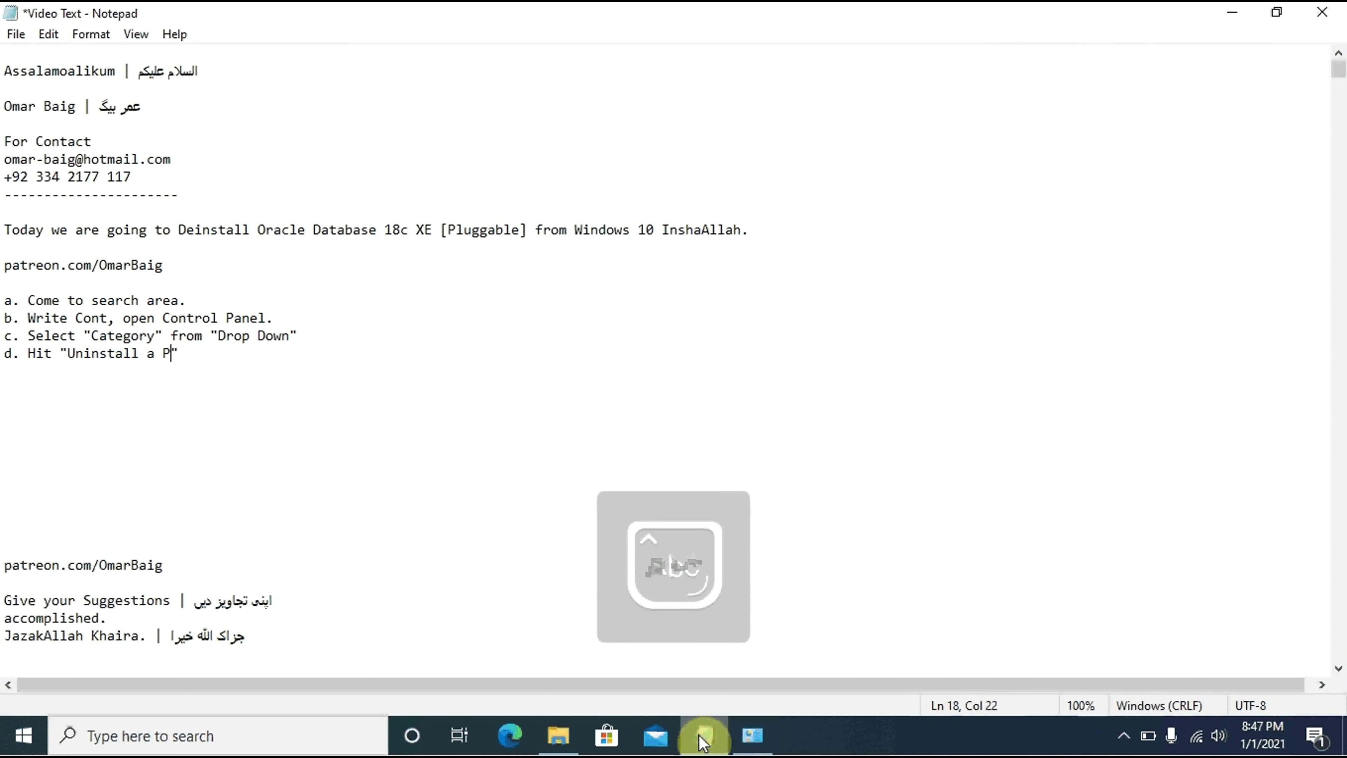
pyautogui.write('rograms')
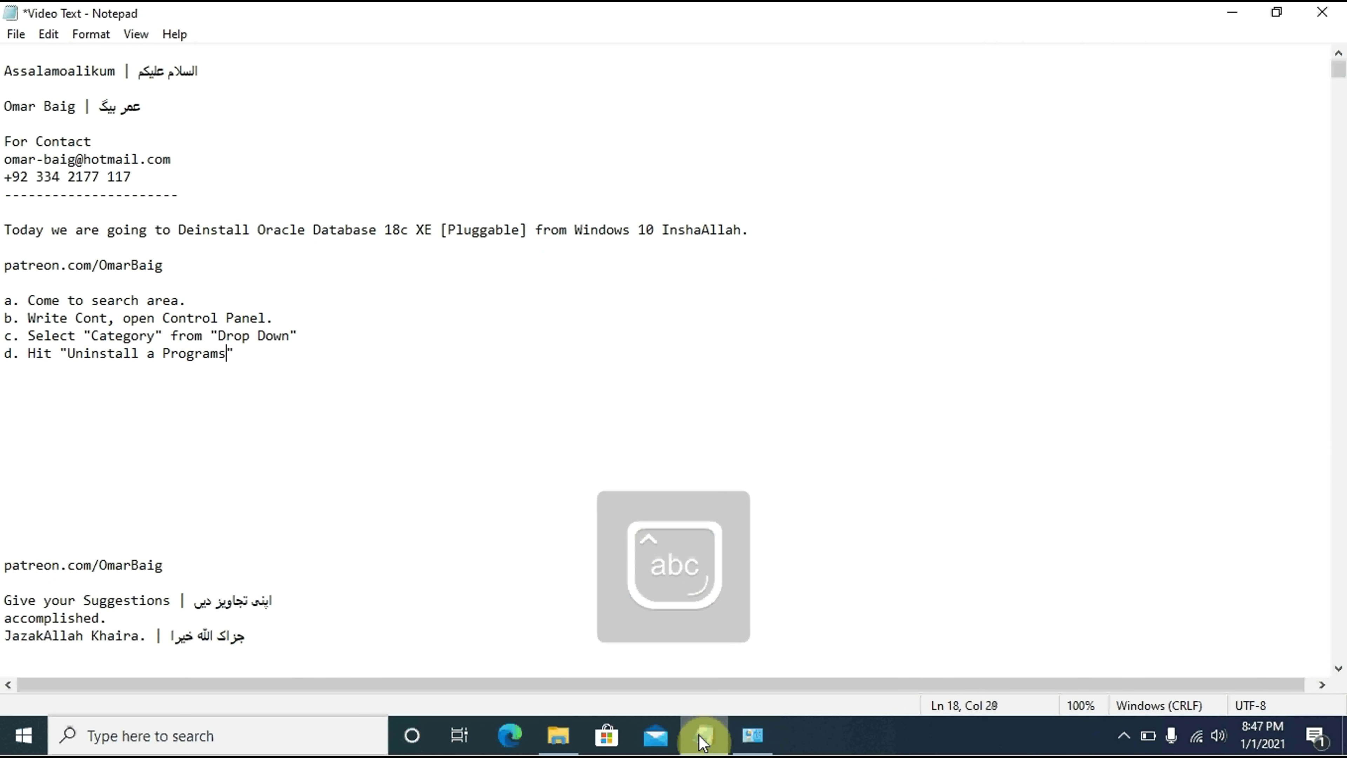
# Step: Finish line d with under "Programs" heading
pyautogui.press('Right')
pyautogui.write('under')
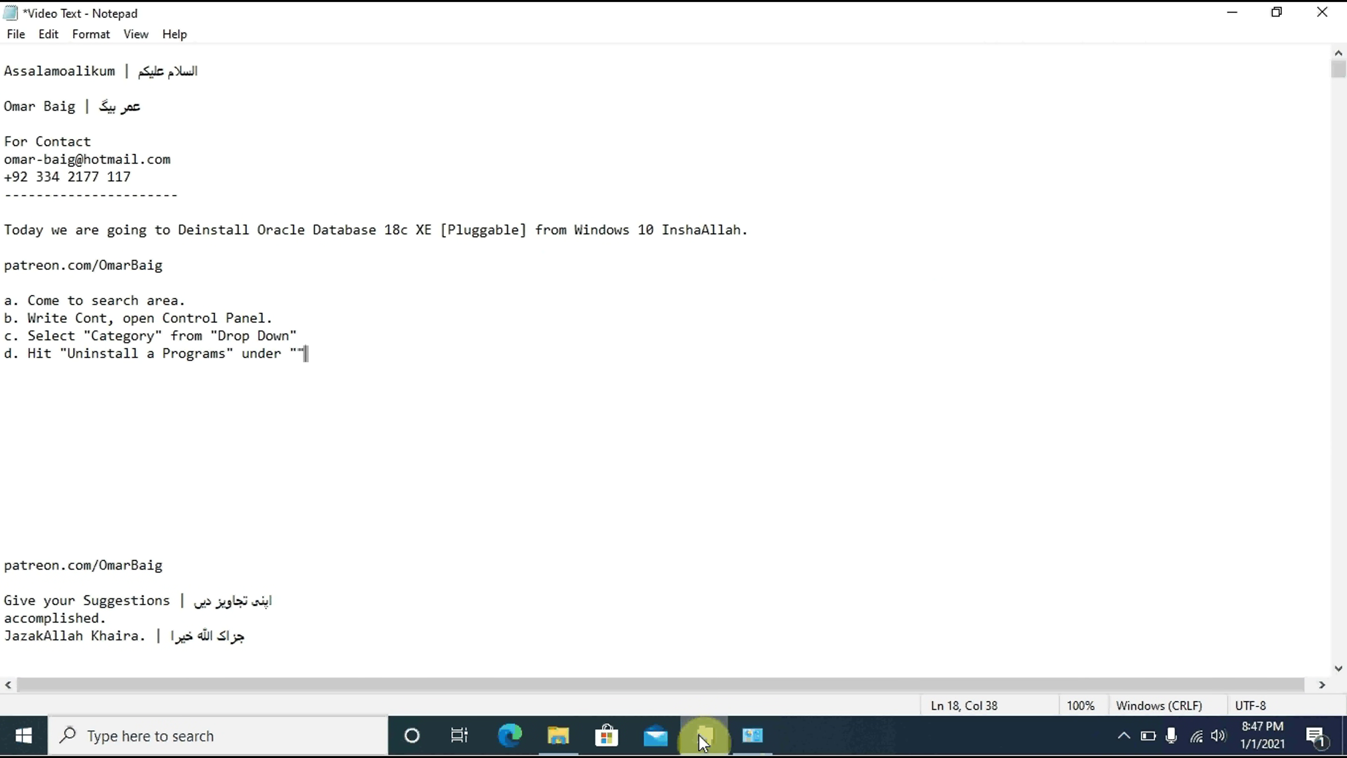
pyautogui.press('capslock')
pyautogui.write('P')
pyautogui.press('capslock')
pyautogui.write('rogra')
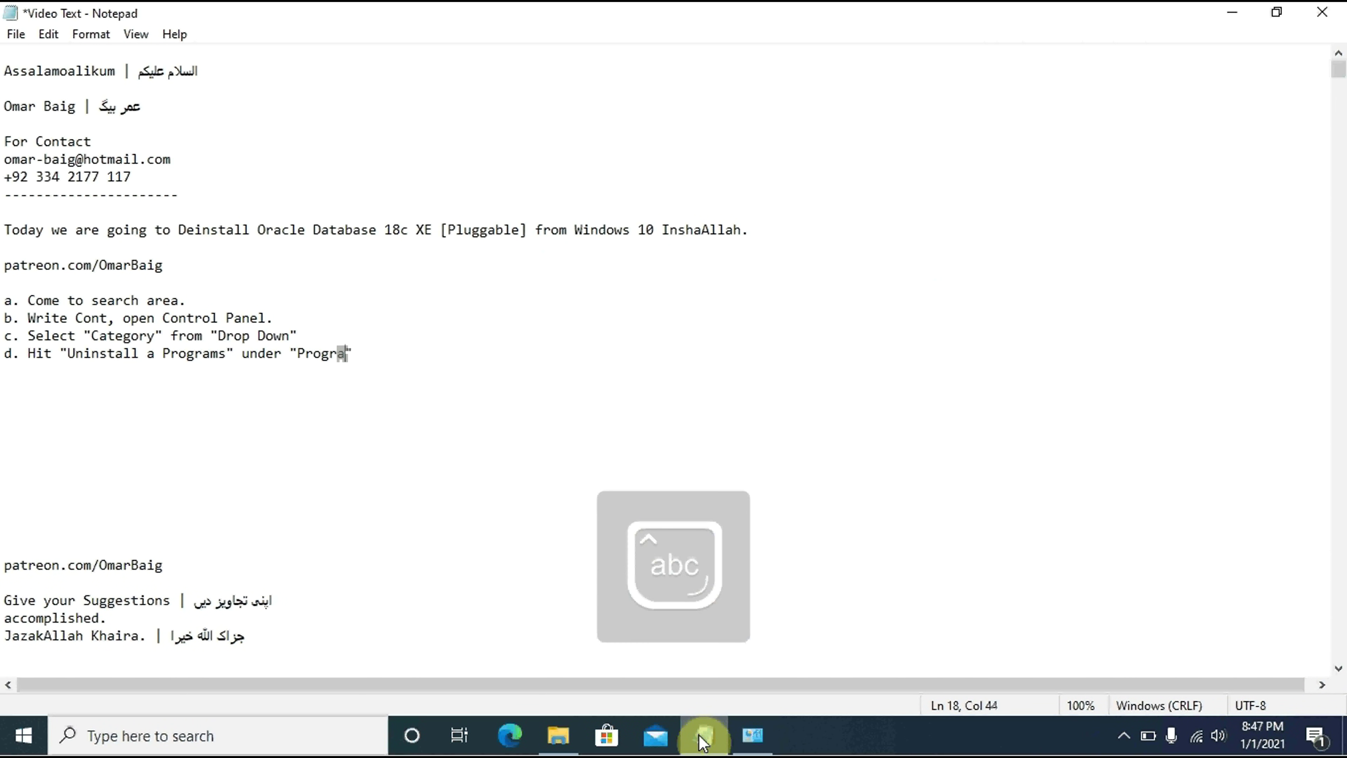
pyautogui.write('ms')
pyautogui.press('End')
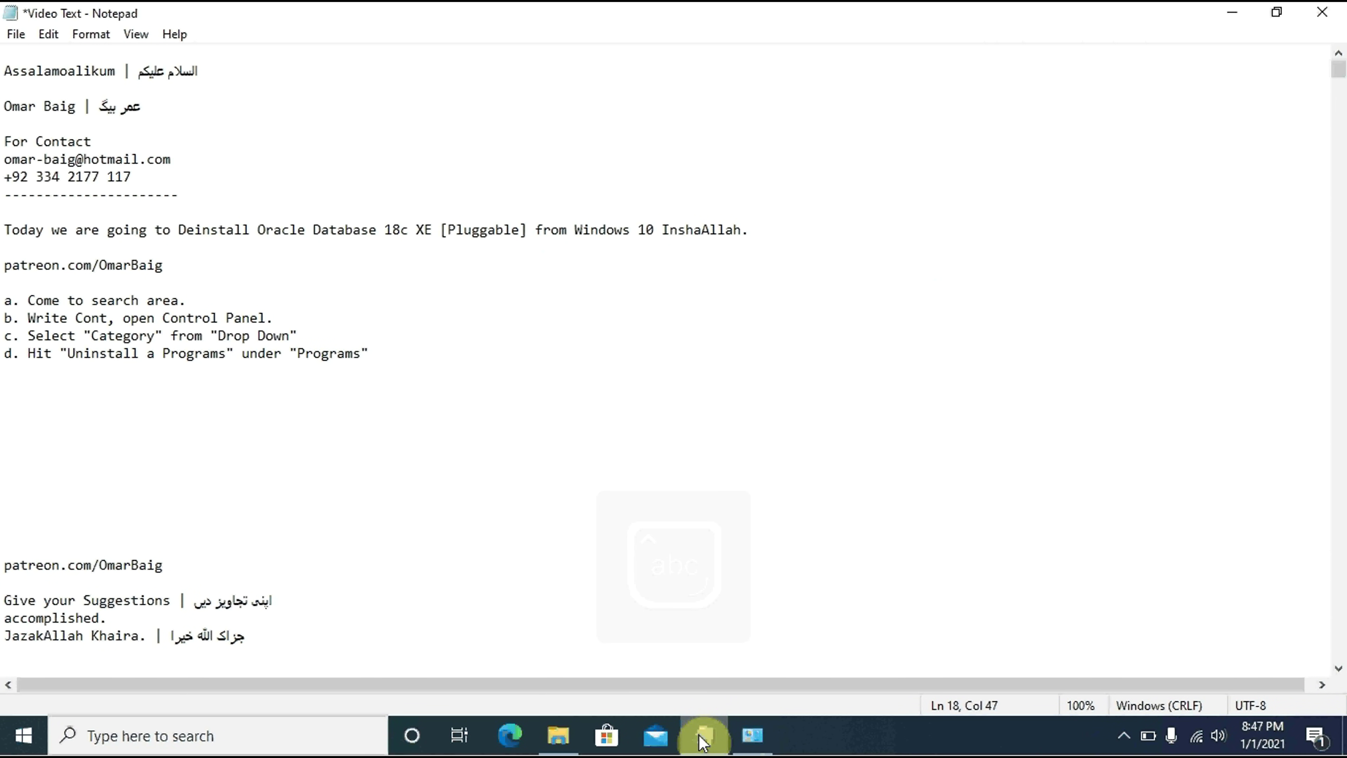
pyautogui.write('heading')
# Step: Remove two of the blank lines below line d
pyautogui.press('Down')
pyautogui.press('Down')
pyautogui.press('Down')
pyautogui.press('BackSpace')
pyautogui.press('BackSpace')
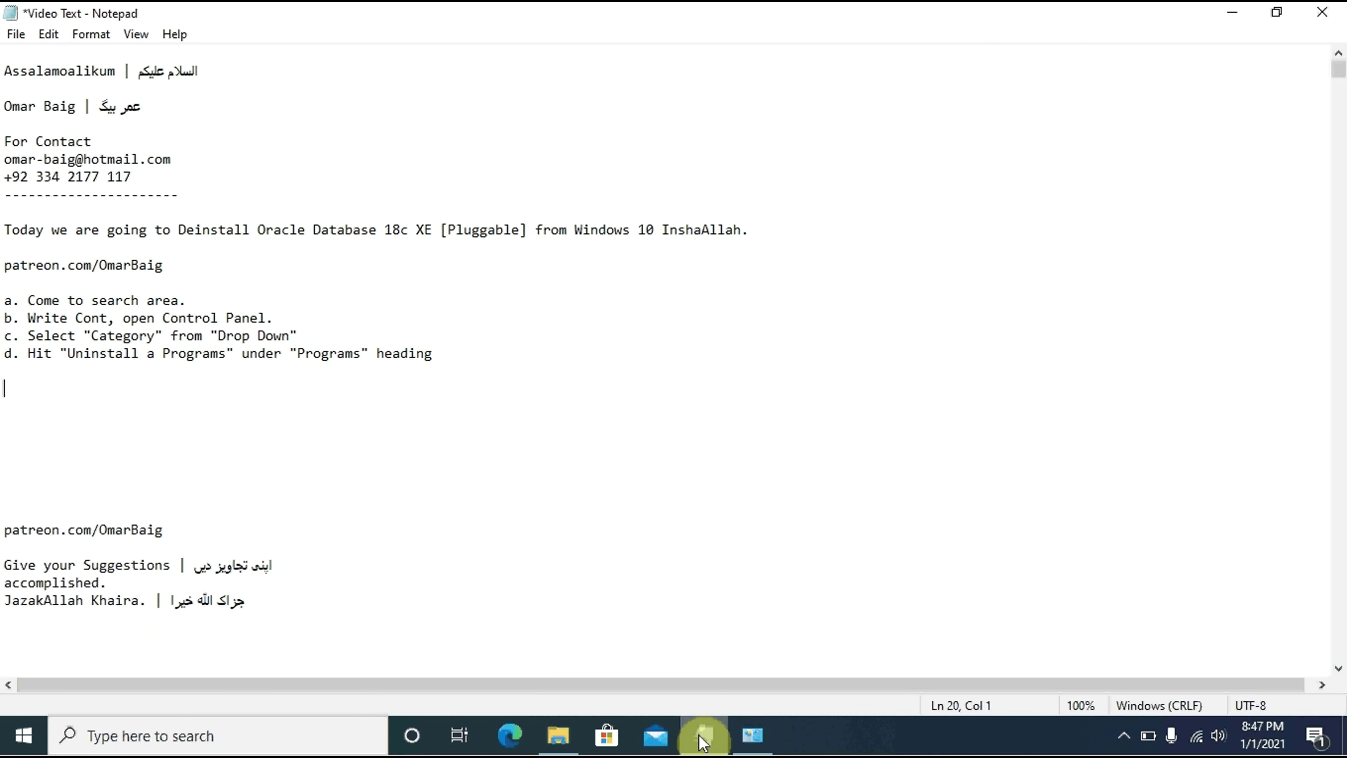
# Step: Switch to Control Panel, open Uninstall a program, and switch back to Notepad
pyautogui.click(757, 737)
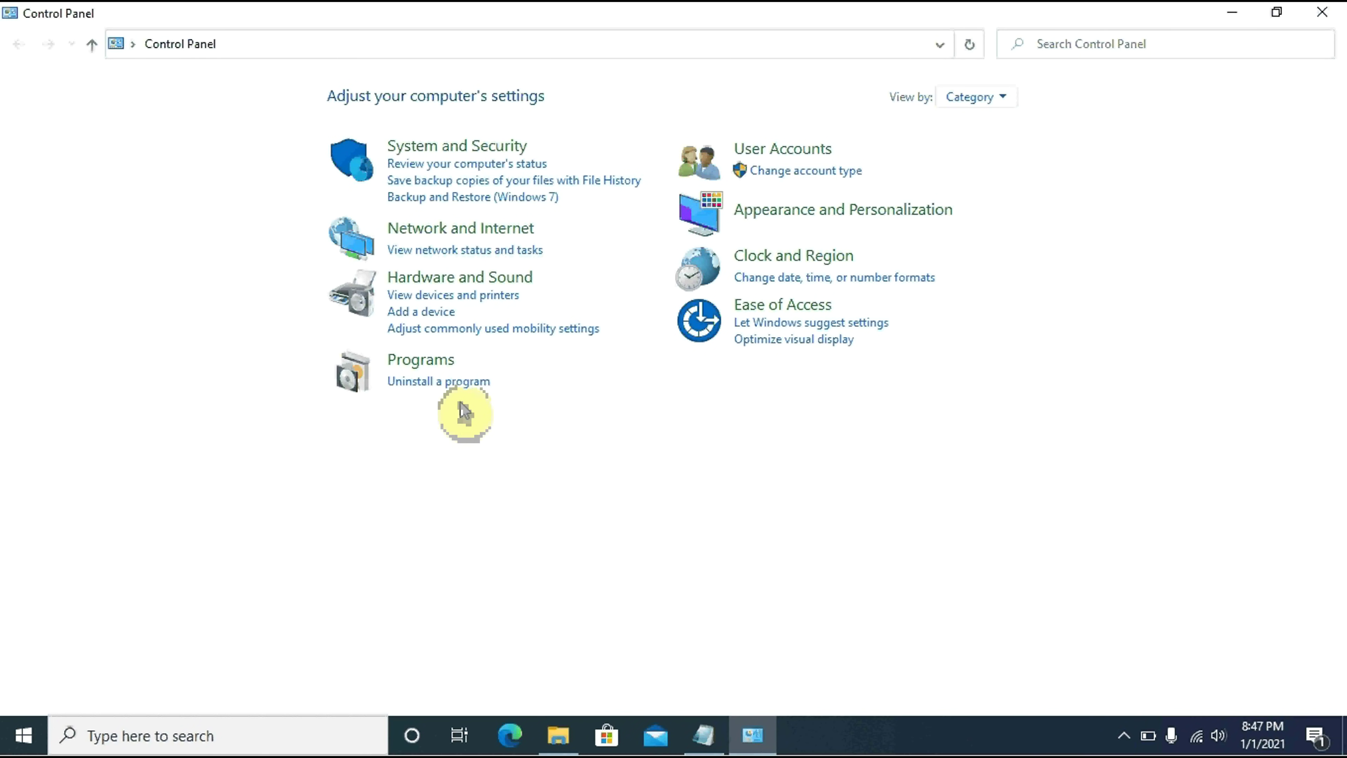
pyautogui.click(465, 382)
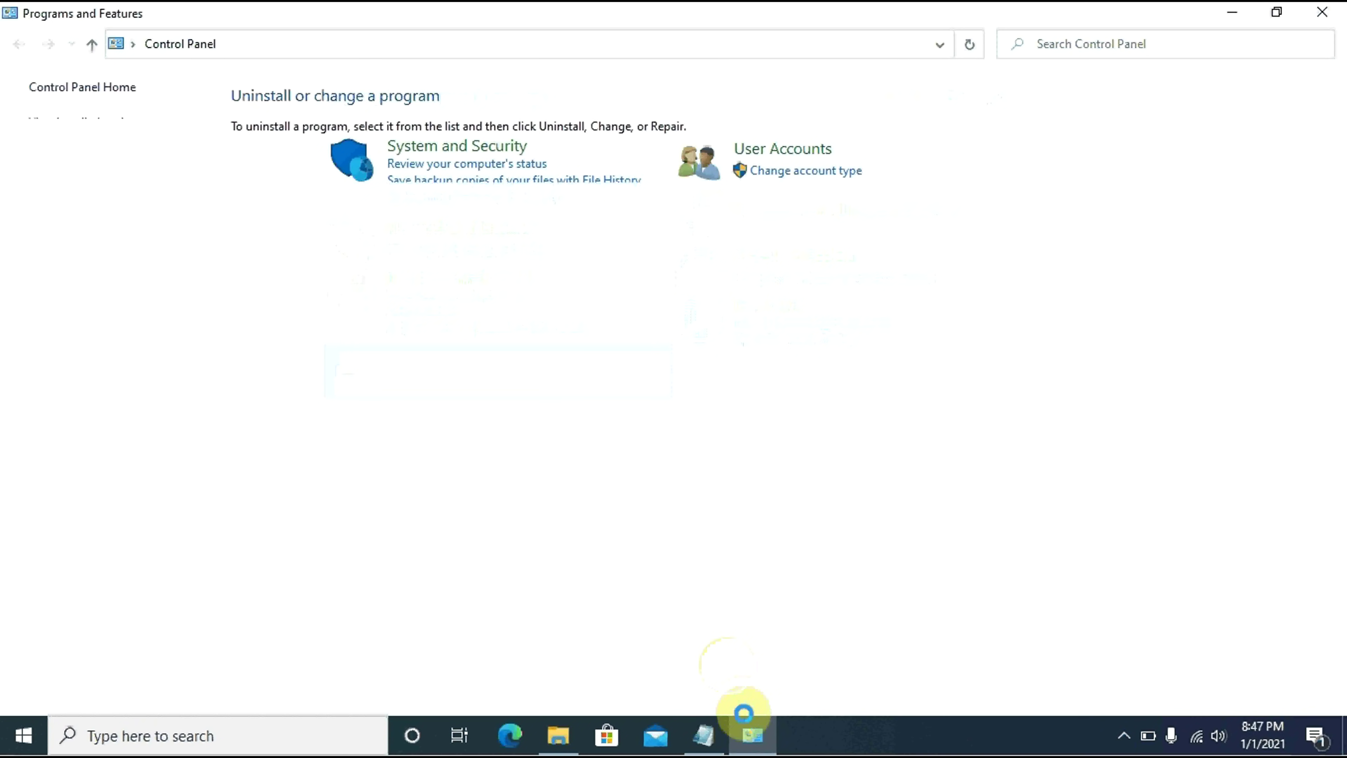
pyautogui.click(704, 735)
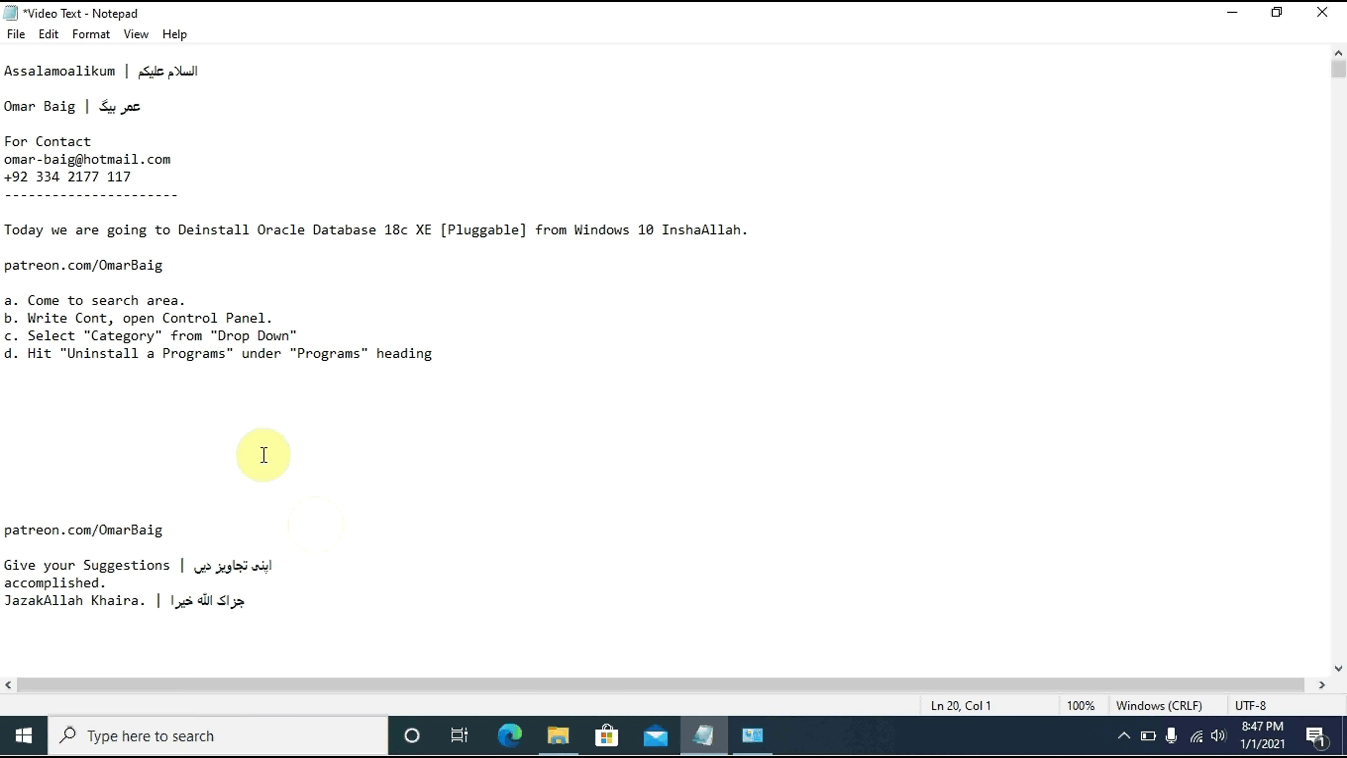
# Step: Correct the quoted text in line d to "Uninstall a program", singular and with a lowercase p
pyautogui.click(221, 352)
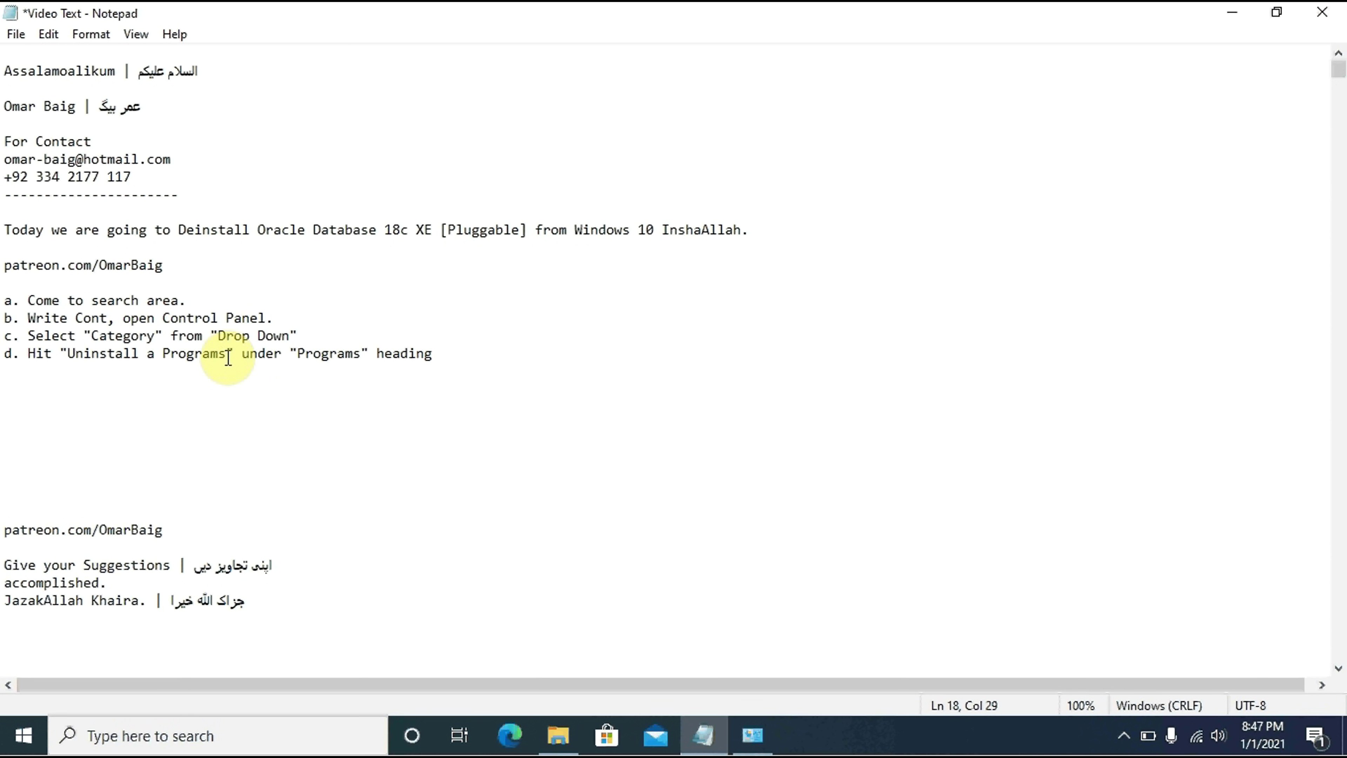
pyautogui.press('BackSpace')
pyautogui.click(173, 352)
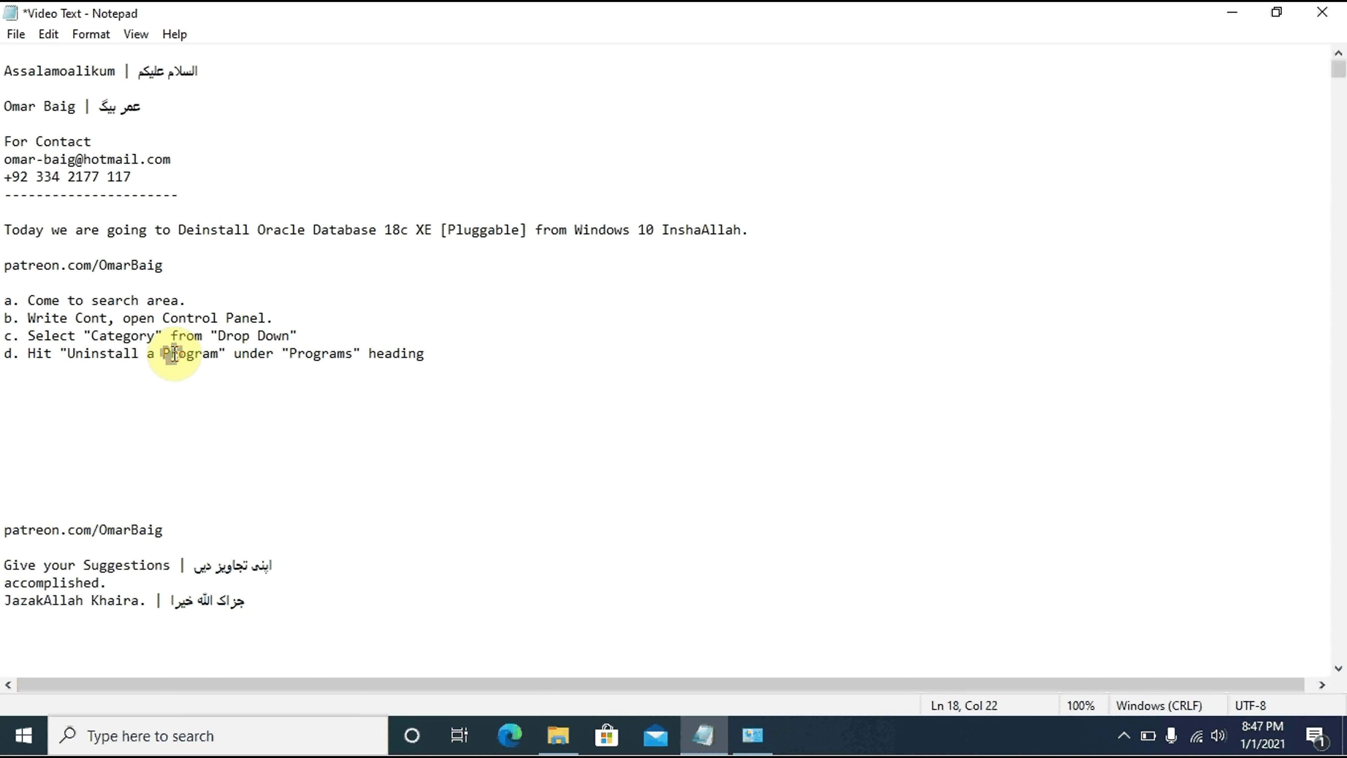
pyautogui.press('BackSpace')
pyautogui.write('p')
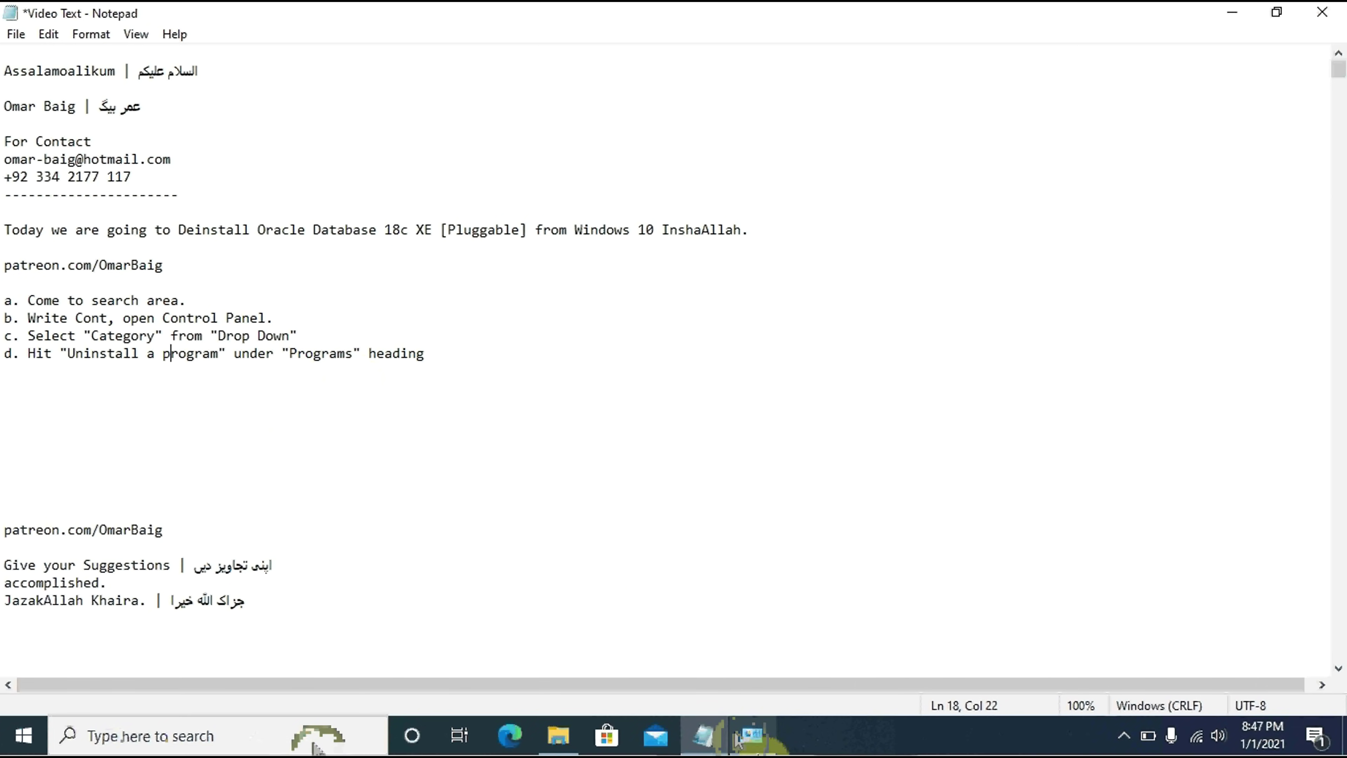
# Step: Switch to Programs and Features and select Oracle Database 18c Express Edition in the list of installed programs
pyautogui.click(750, 738)
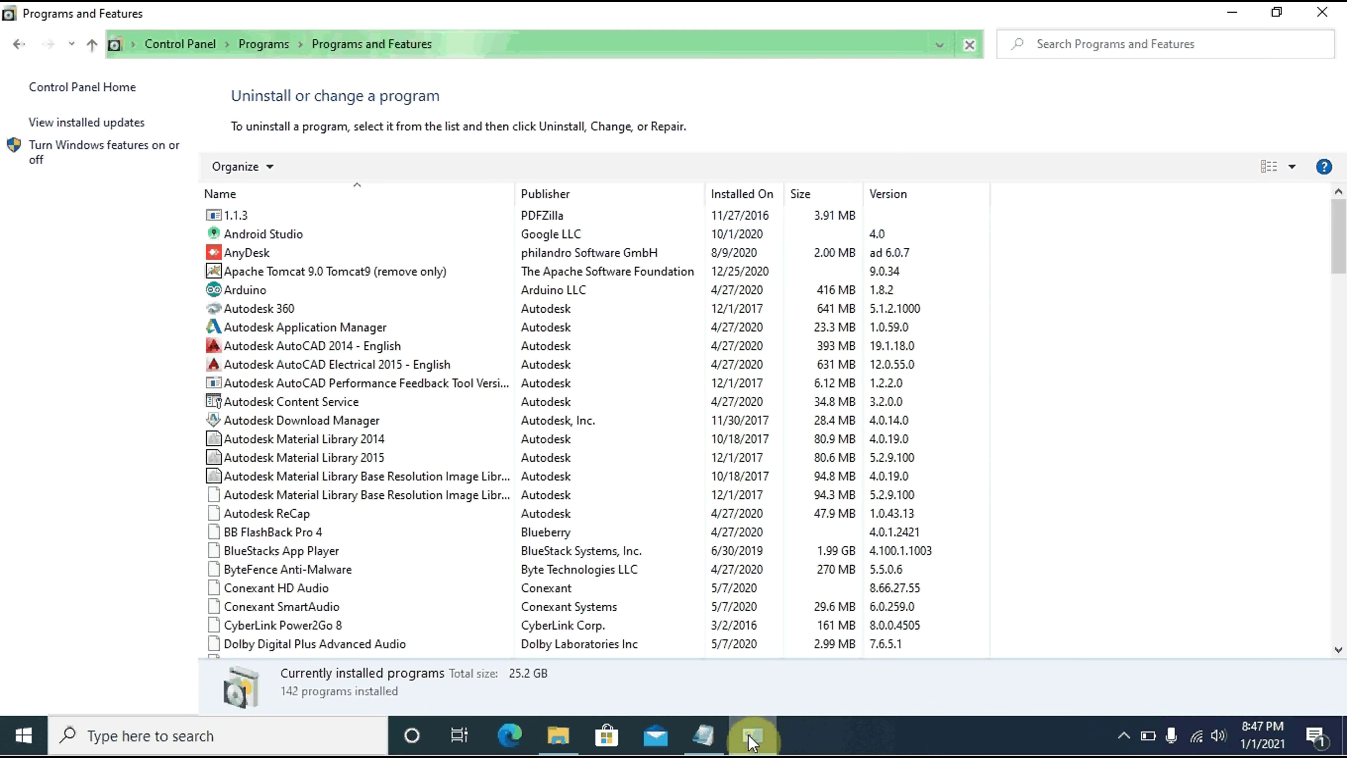
pyautogui.click(317, 515)
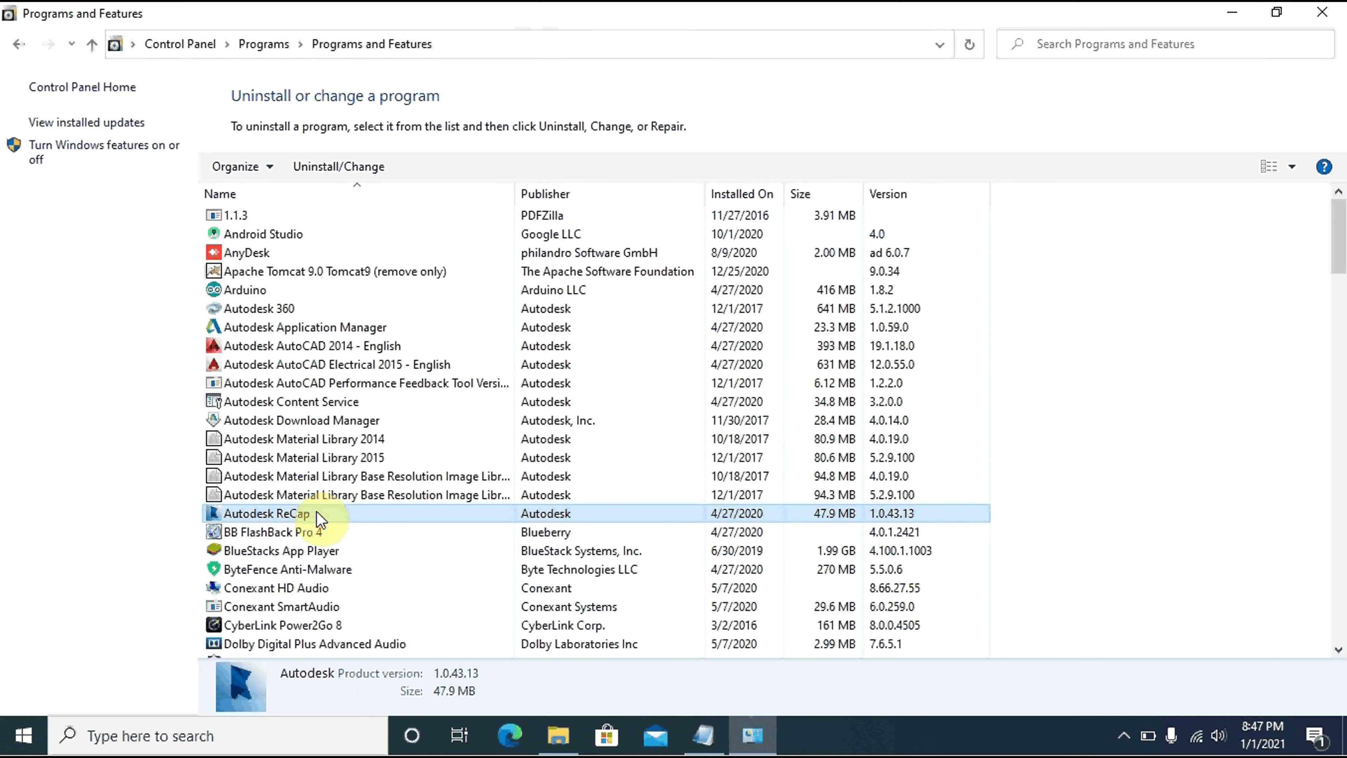
pyautogui.press('o')
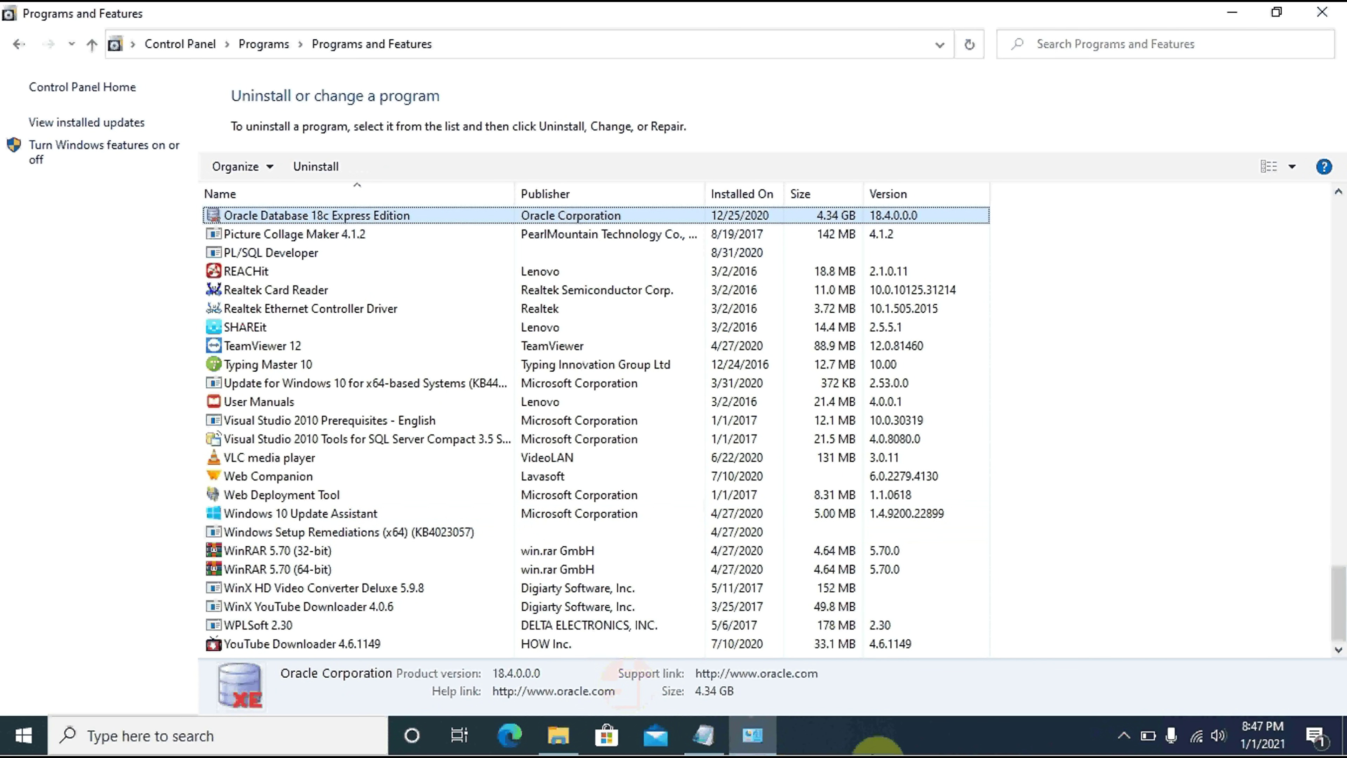
# Step: Switch back to Notepad and write e. Select on the line below d
pyautogui.click(754, 742)
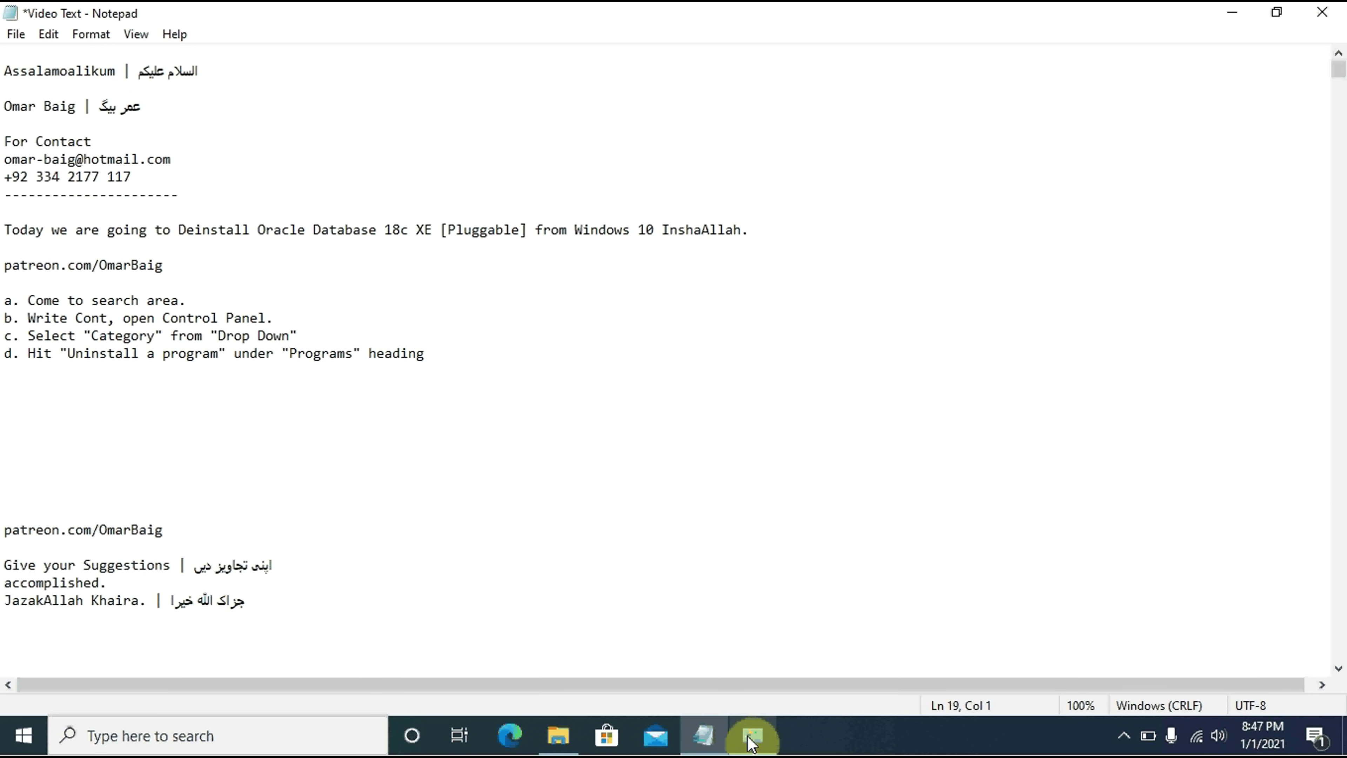
pyautogui.write('e.')
pyautogui.press('capslock')
pyautogui.write('SE')
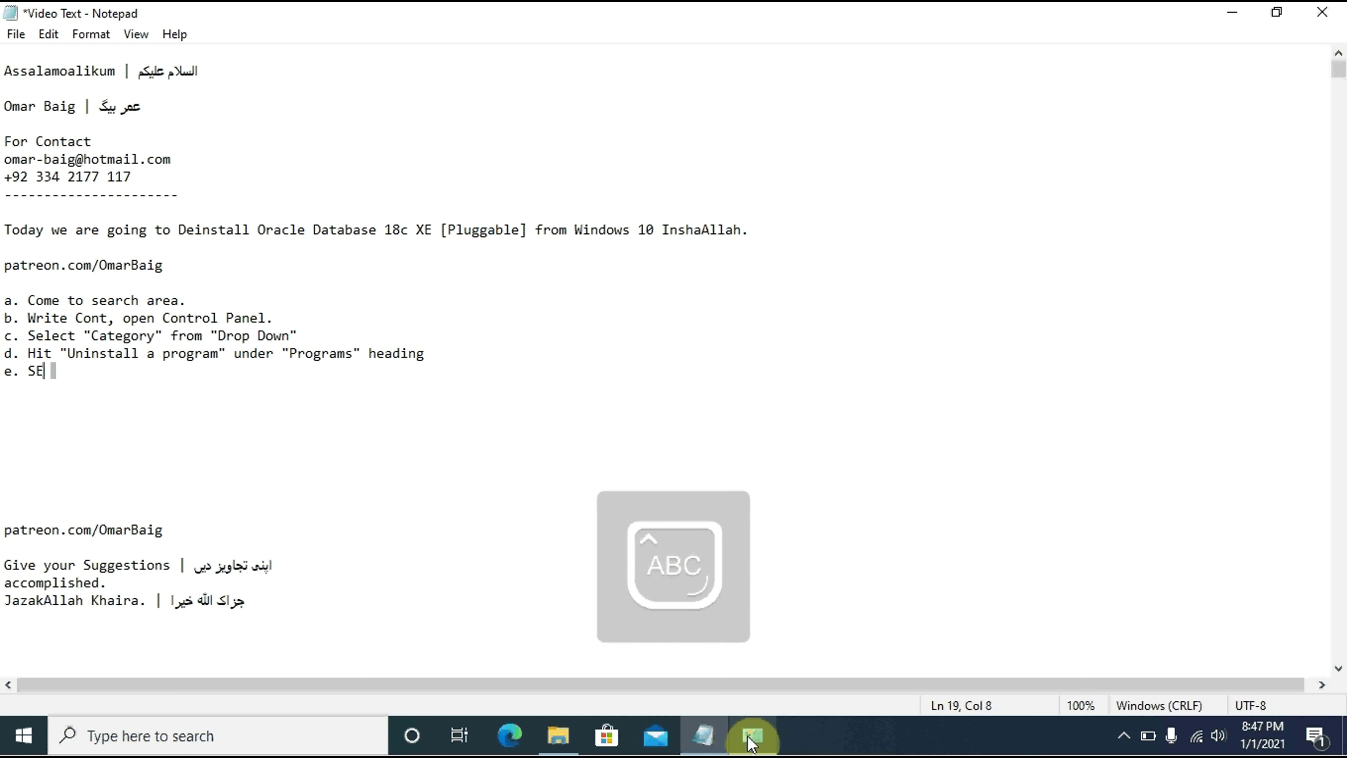
pyautogui.press('BackSpace')
pyautogui.press('capslock')
pyautogui.write('elect ')
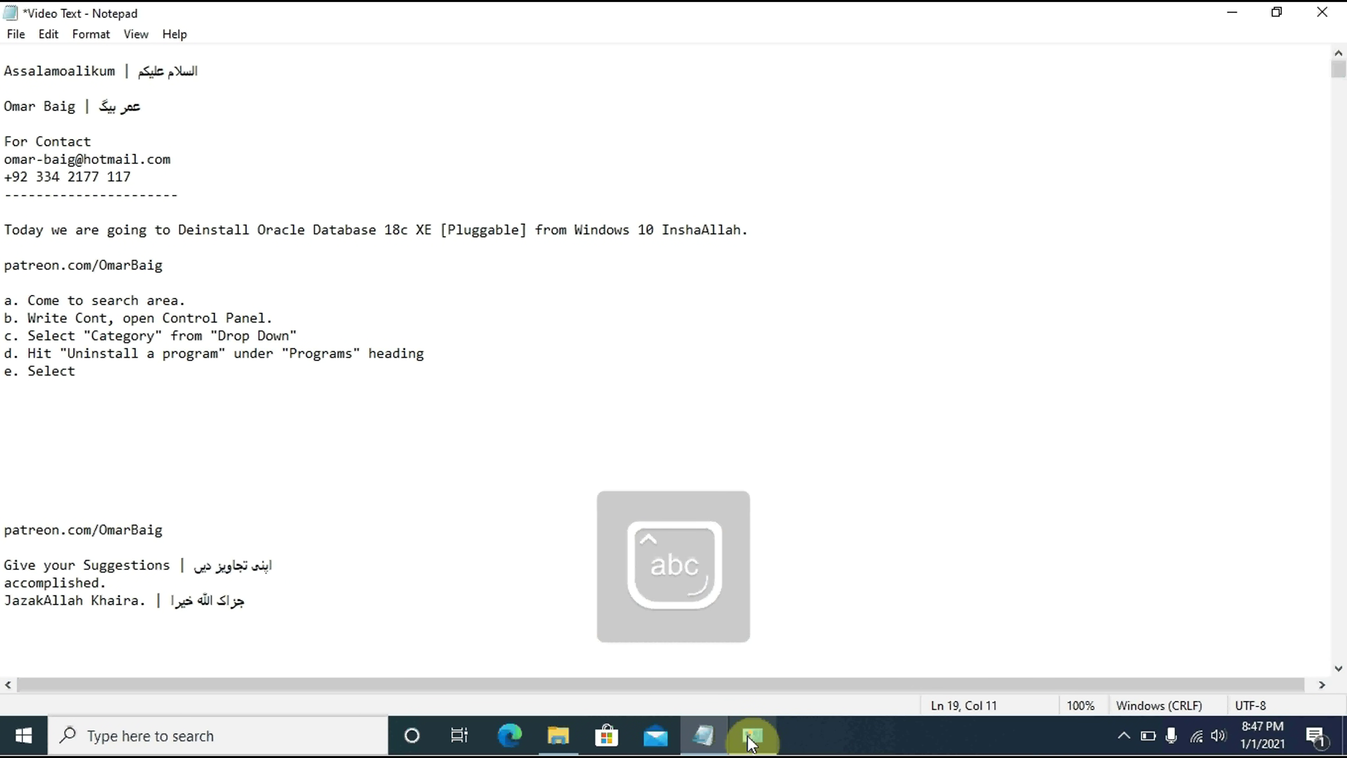
# Step: Add the words Oracle Database inside double quotes to line e
pyautogui.write('"')
pyautogui.press('capslock')
pyautogui.write('O')
pyautogui.press('capslock')
pyautogui.write('racle')
pyautogui.press('capslock')
pyautogui.write('D')
pyautogui.press('capslock')
pyautogui.write('atabase')
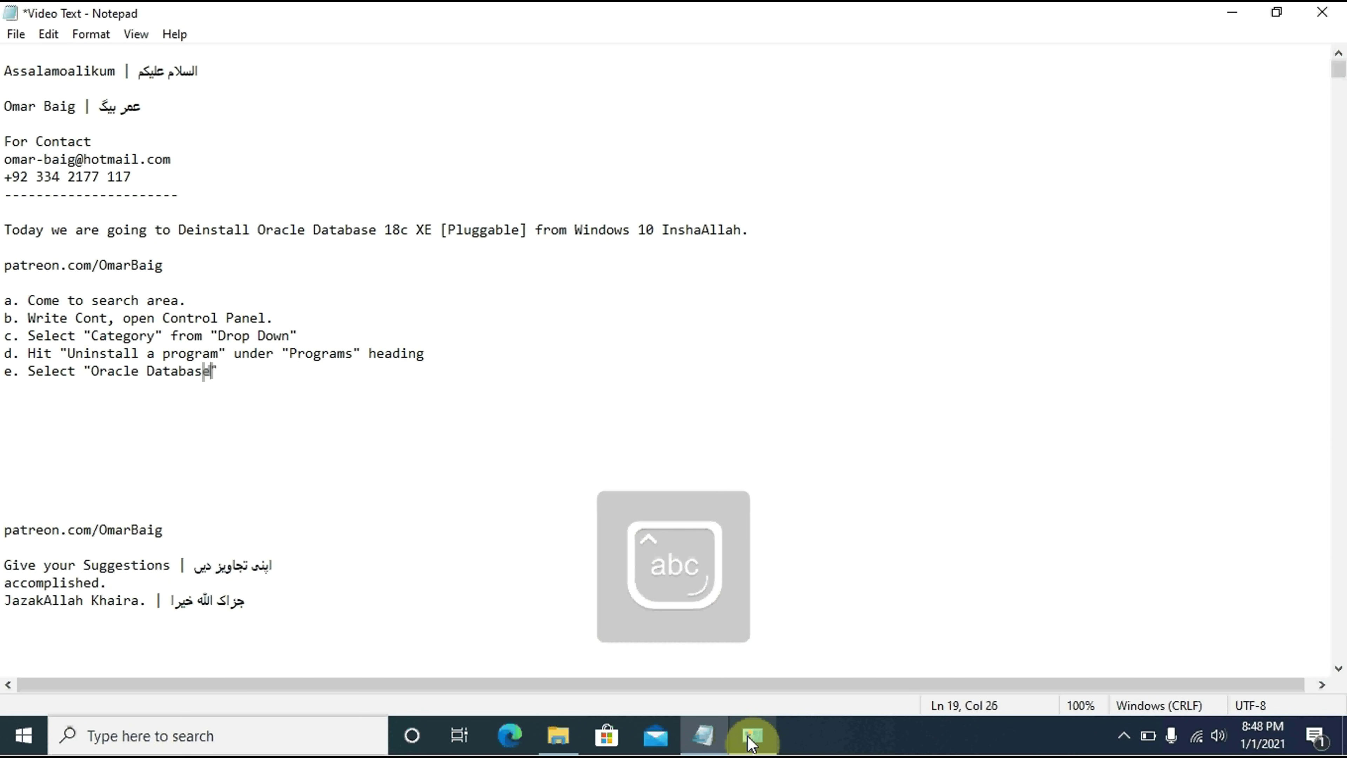
# Step: Complete the quoted program name in line e with 18c Express Edition
pyautogui.write(' 18')
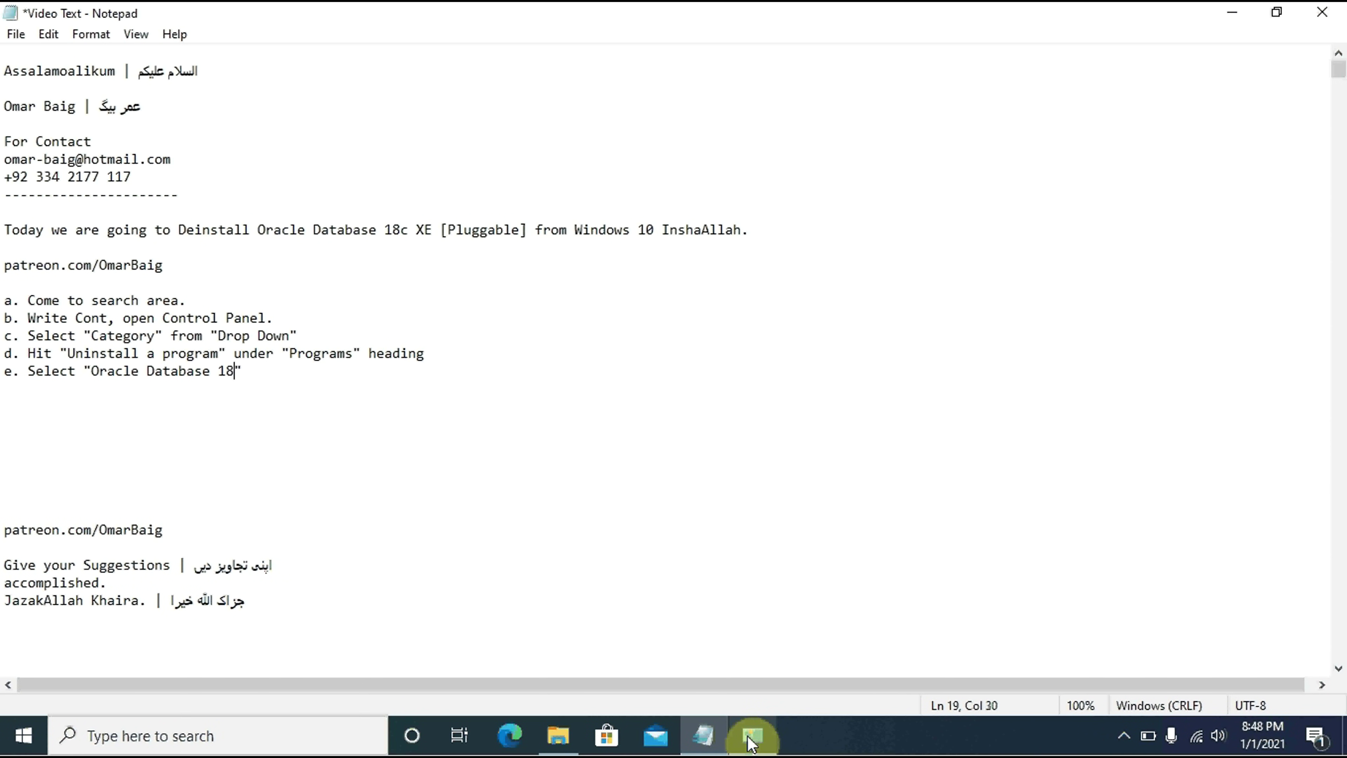
pyautogui.write('c')
pyautogui.press('capslock')
pyautogui.write('E')
pyautogui.press('capslock')
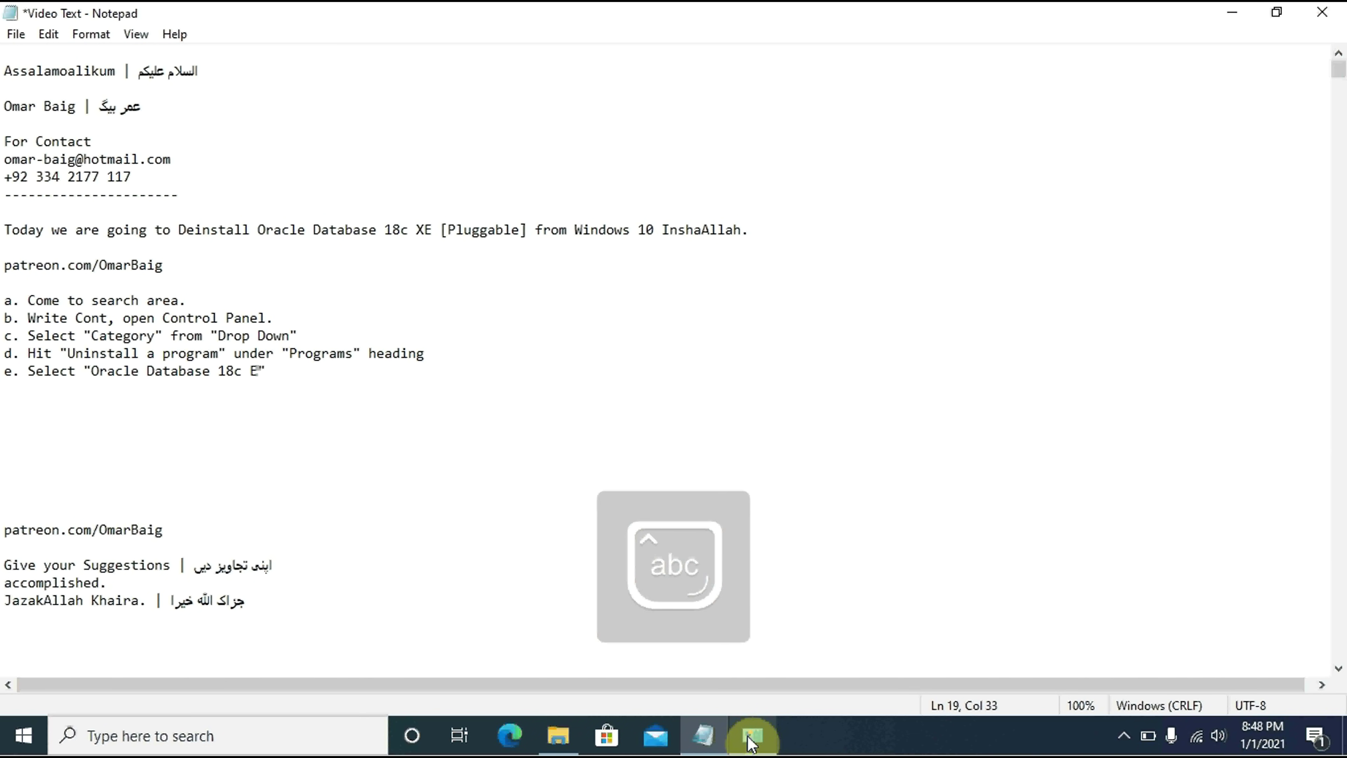
pyautogui.write('xc')
pyautogui.write('ress')
pyautogui.press('capslock')
pyautogui.write('E')
pyautogui.press('capslock')
pyautogui.write('dition')
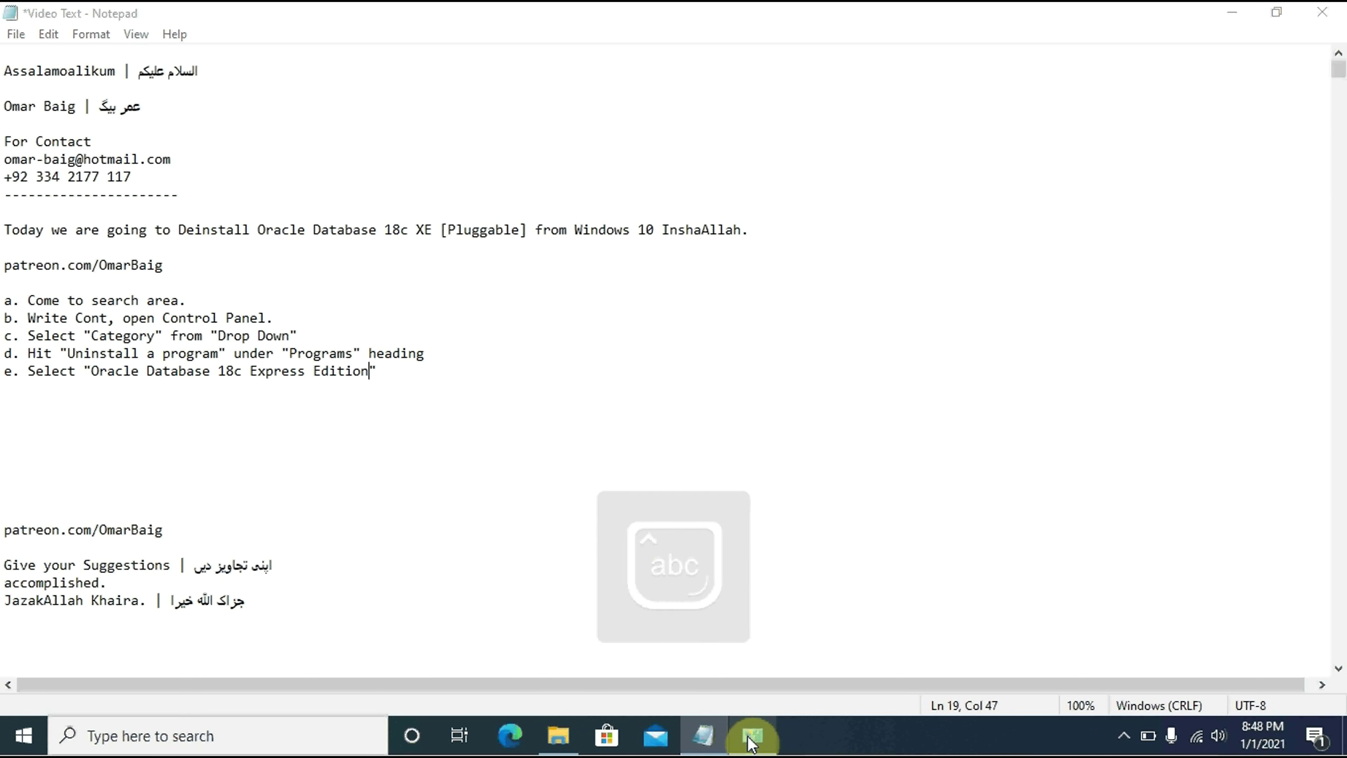
# Step: Check the Oracle entry in Programs and Features, then return to Notepad and write f. Hit "" on a new line
pyautogui.click(752, 738)
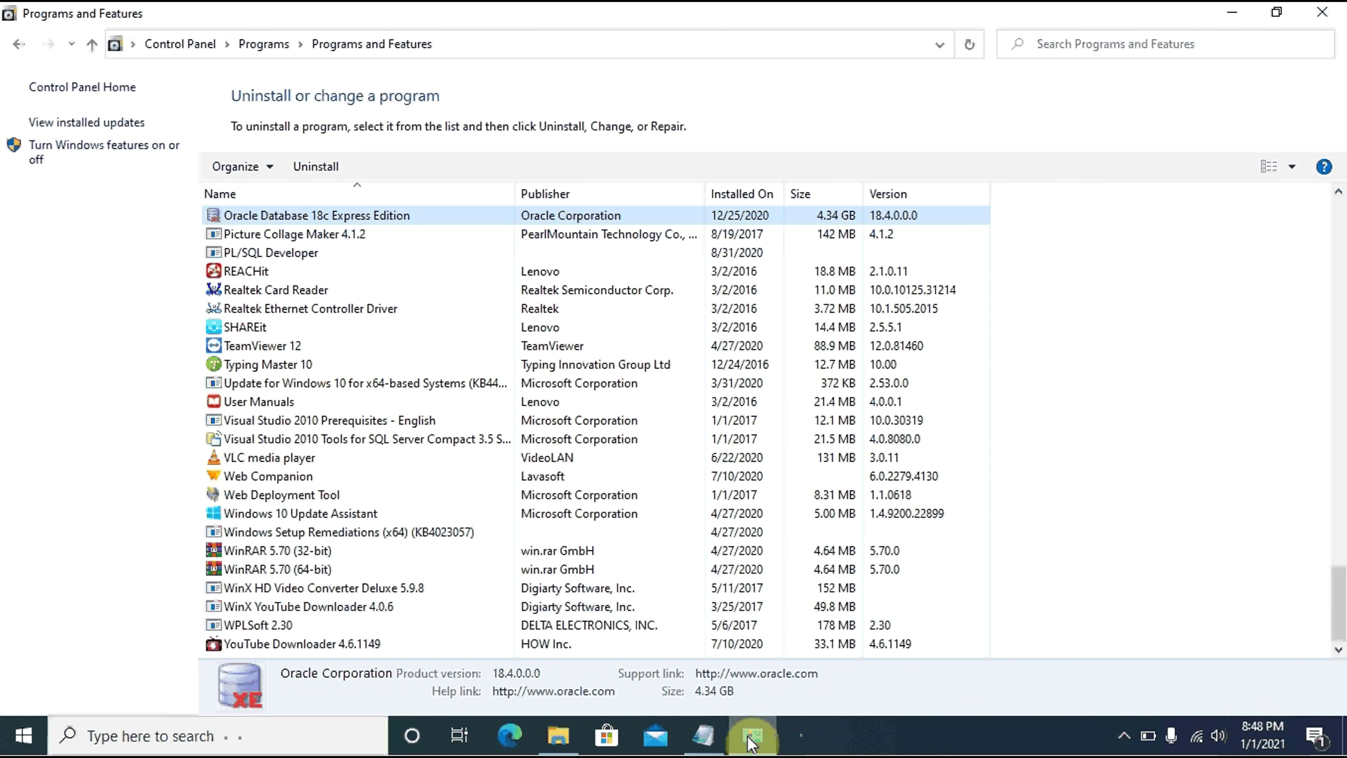
pyautogui.click(752, 738)
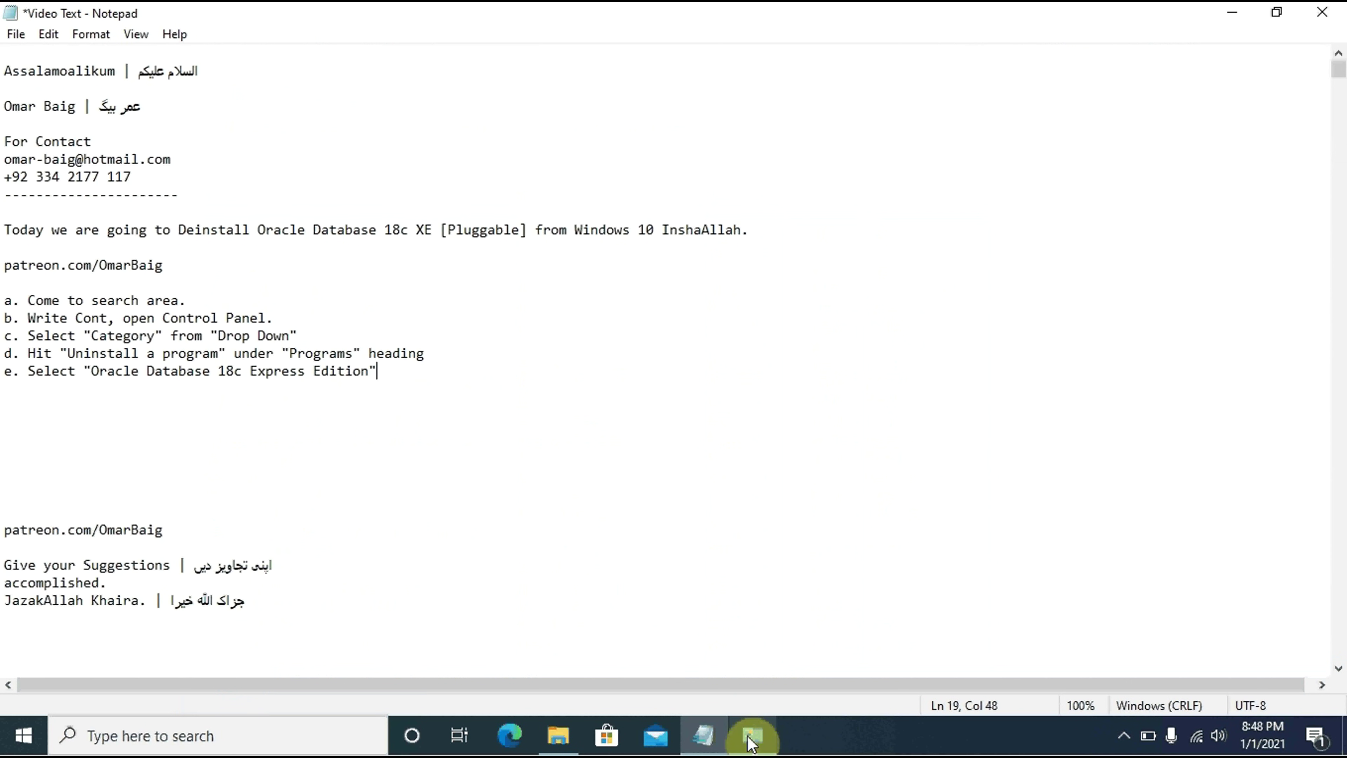
pyautogui.write('f. ')
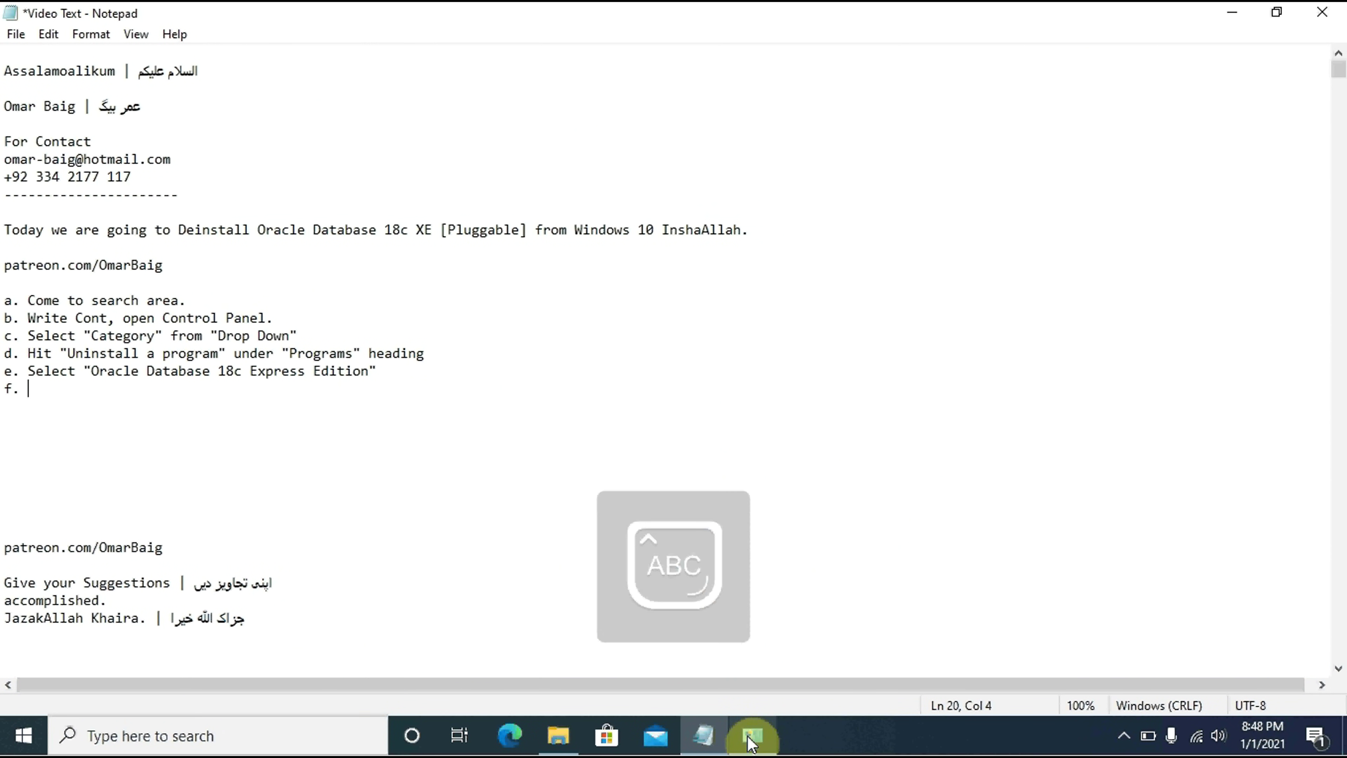
pyautogui.write('Hit ""')
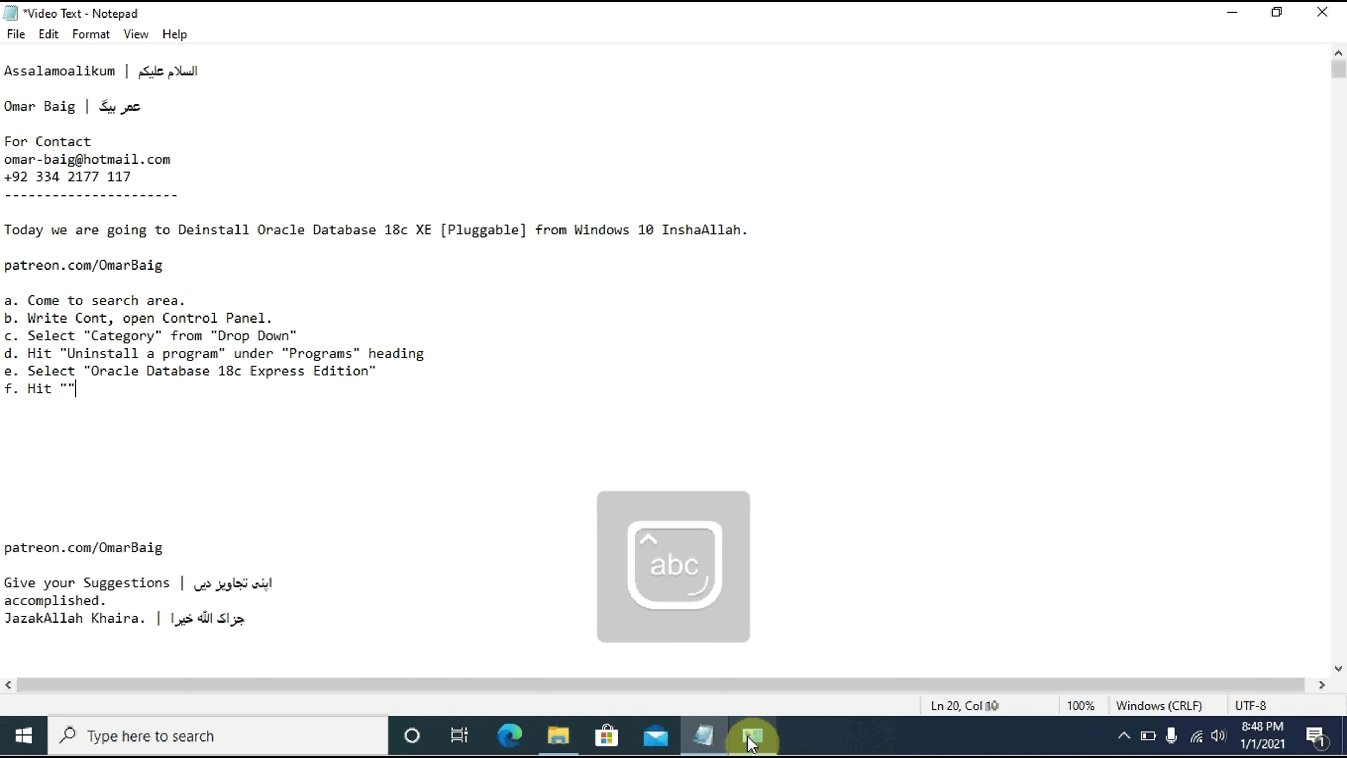
# Step: Complete line f as f. Hit "Uninstall" button. and select the whole line
pyautogui.press('Left')
pyautogui.press('capslock')
pyautogui.write('U')
pyautogui.press('capslock')
pyautogui.press('capslock')
pyautogui.hotkey('shift', 'Left')
pyautogui.press('capslock')
pyautogui.press('Right')
pyautogui.write('nstall"')
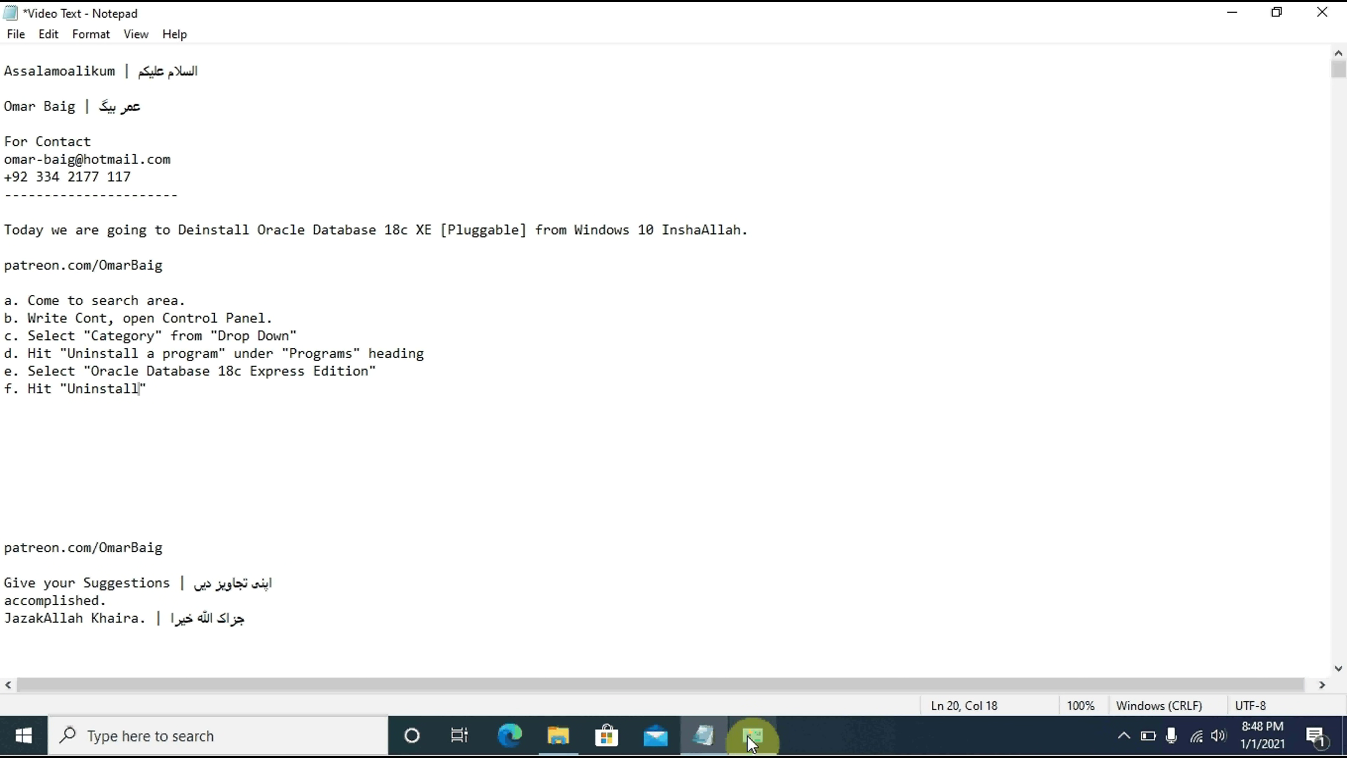
pyautogui.write(' button.')
pyautogui.hotkey('shift', 'Home')
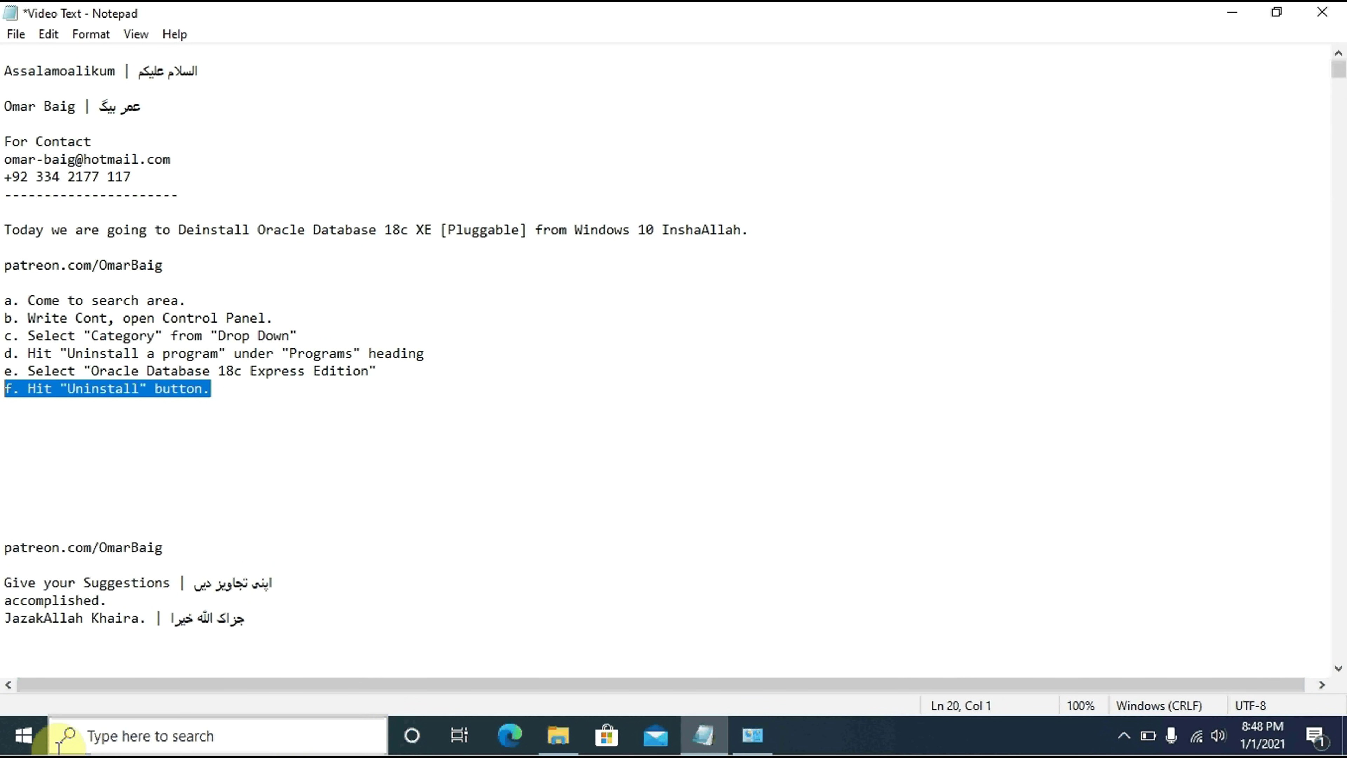
# Step: Open SQL Plus from the Oracle - OraDB18Home1 program group, log in with sys / as sysdba, and exit the session
pyautogui.click(27, 743)
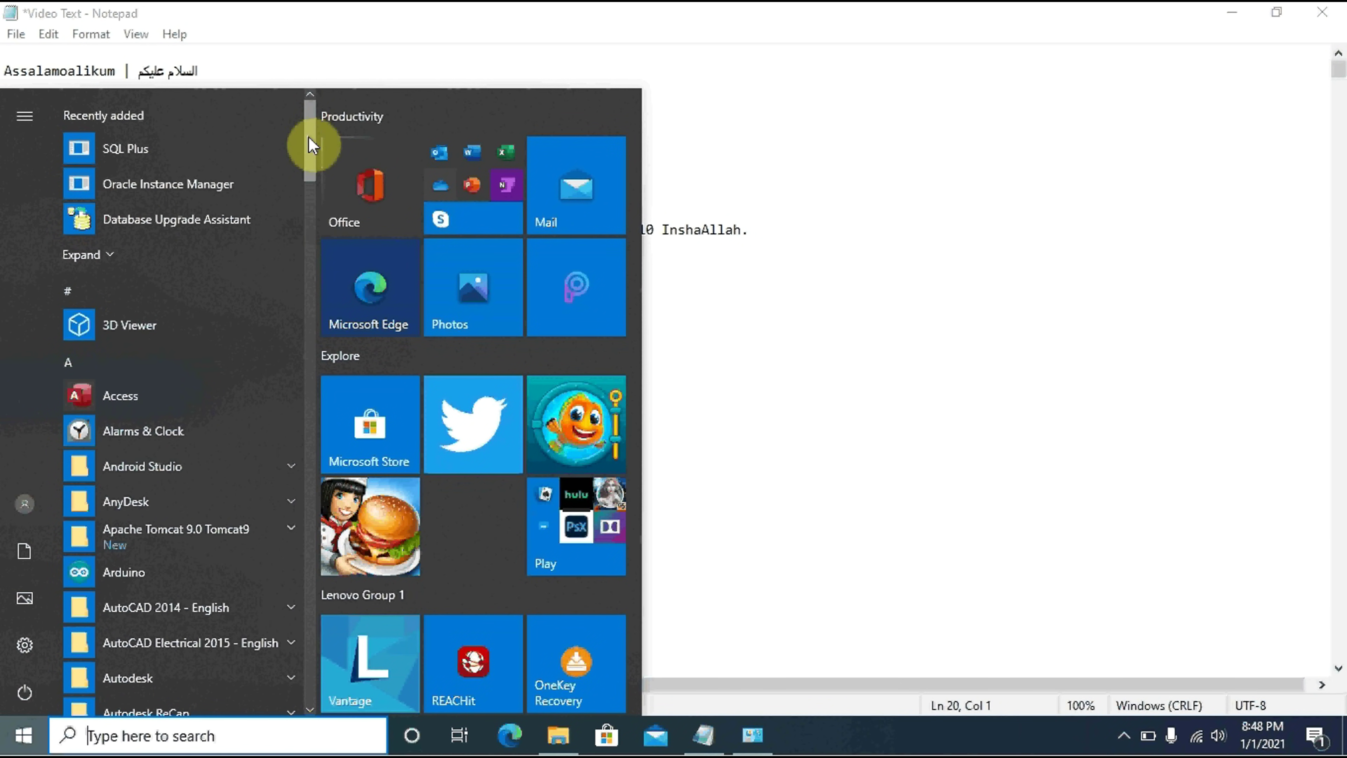
pyautogui.moveTo(309, 138); pyautogui.dragTo(300, 521)
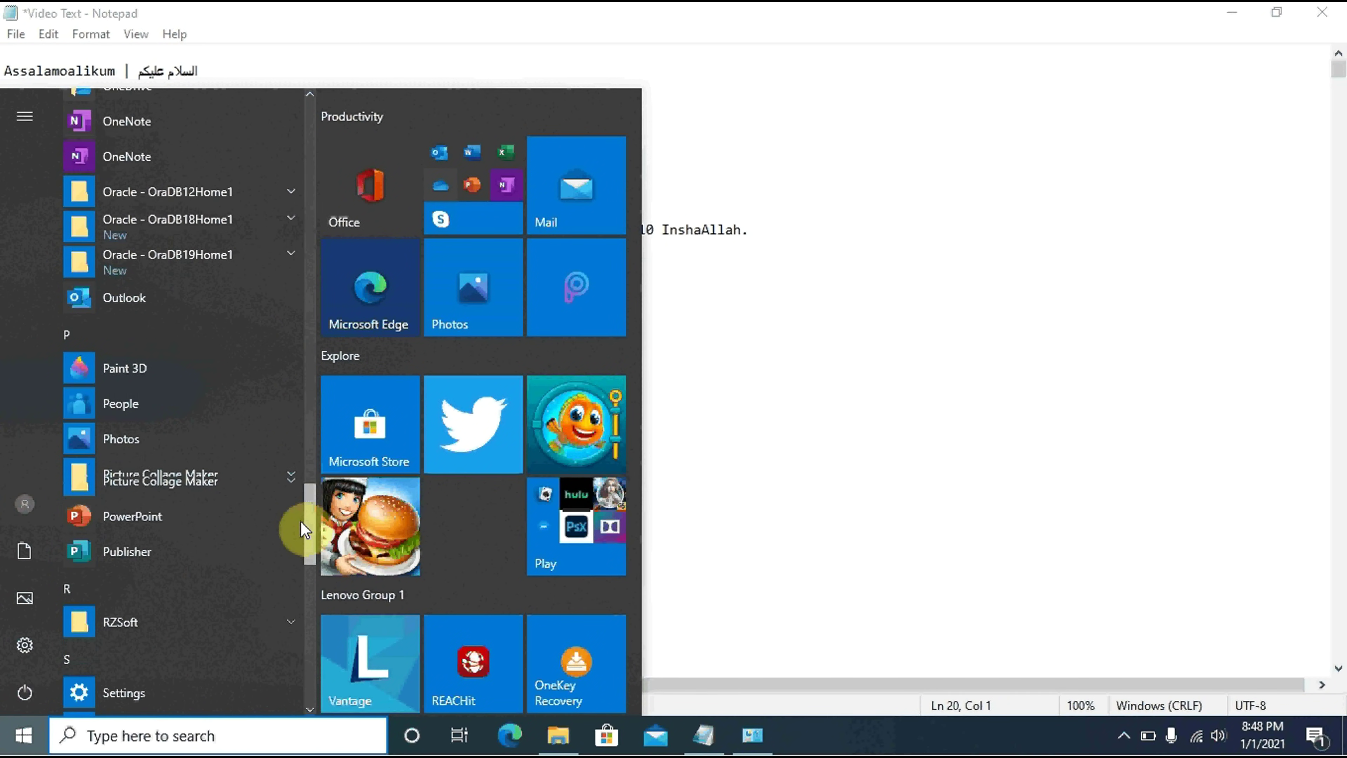
pyautogui.click(292, 227)
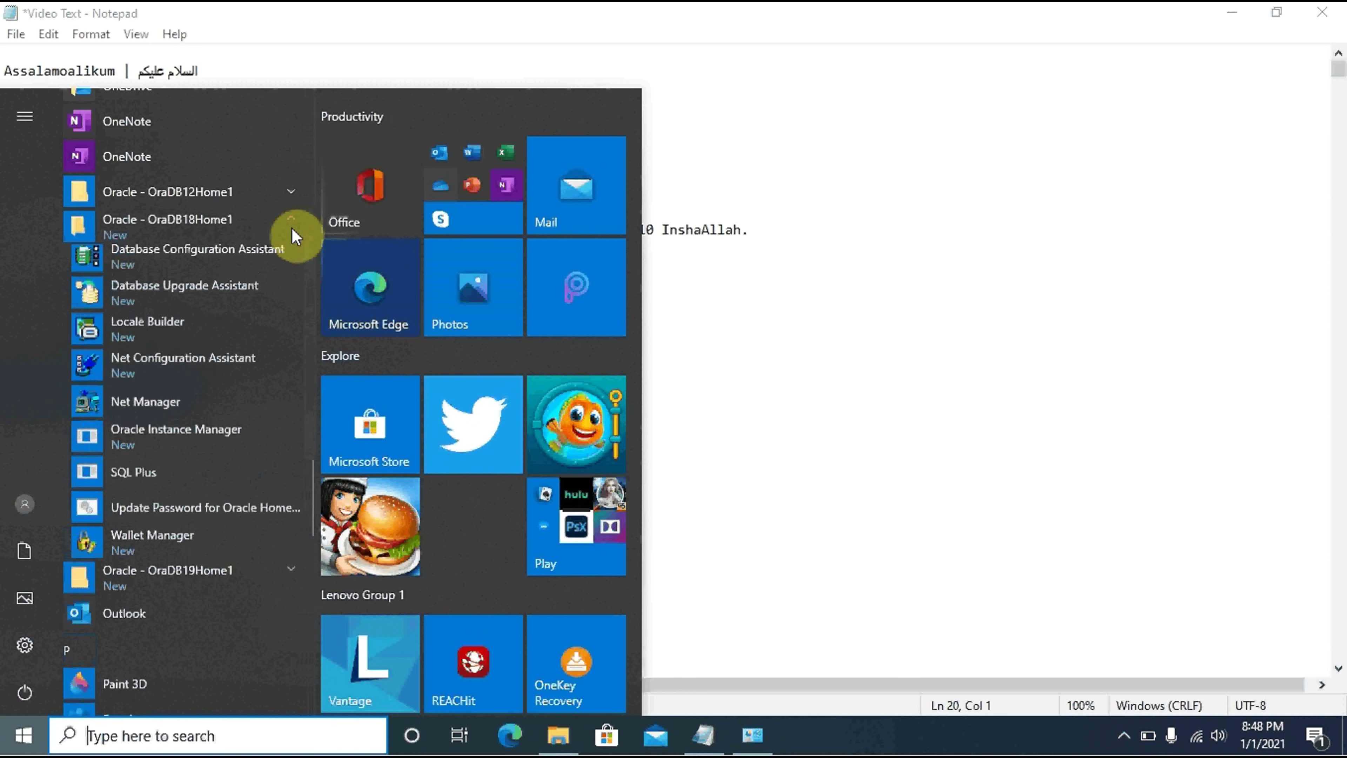
pyautogui.click(134, 467)
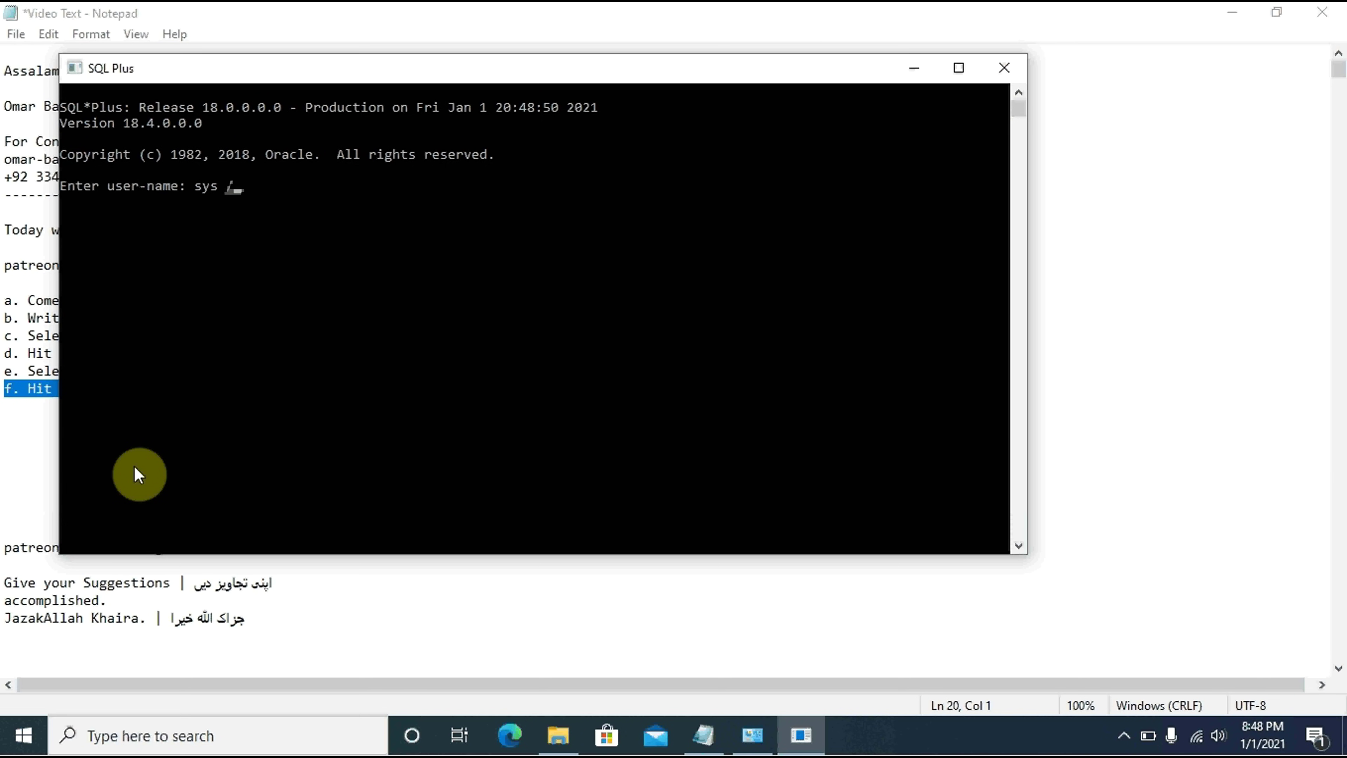
pyautogui.write('sys / as sysdba')
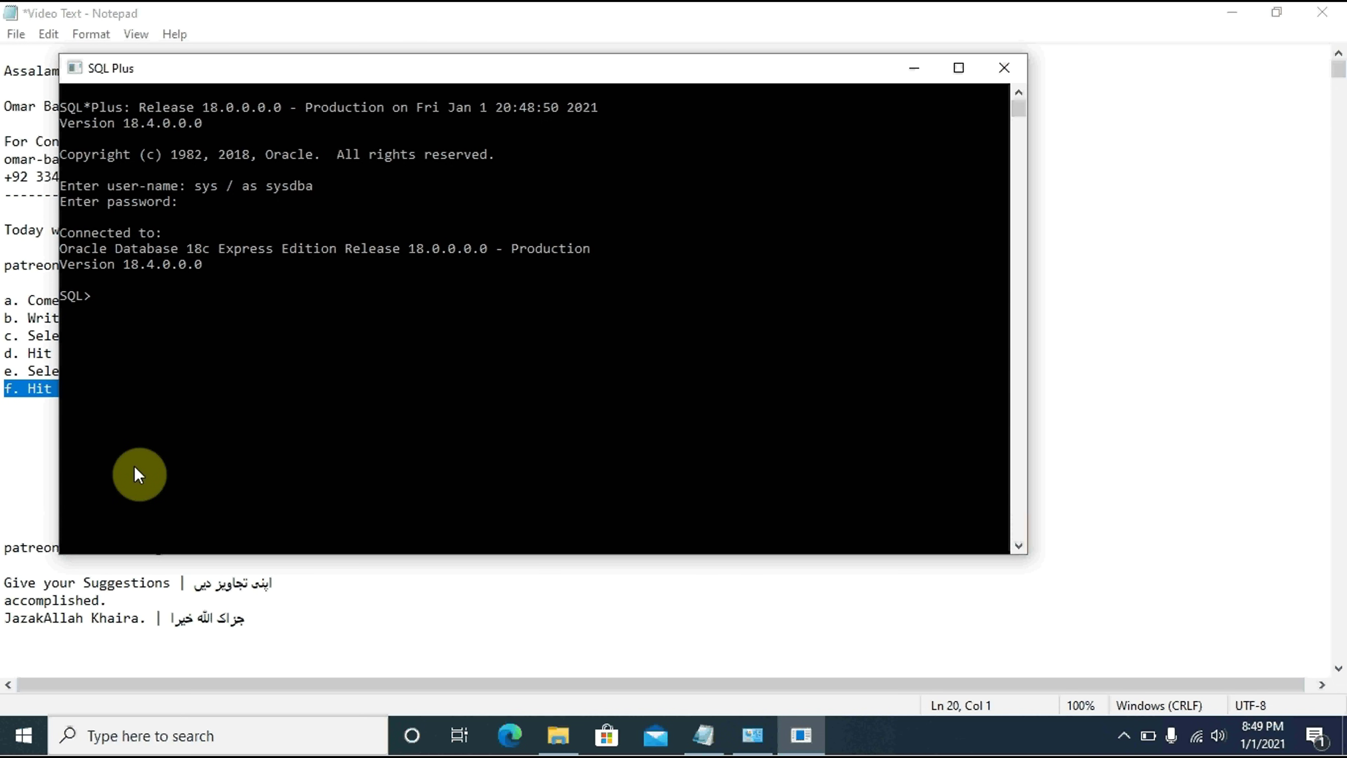
pyautogui.write('exit')
pyautogui.press('Return')
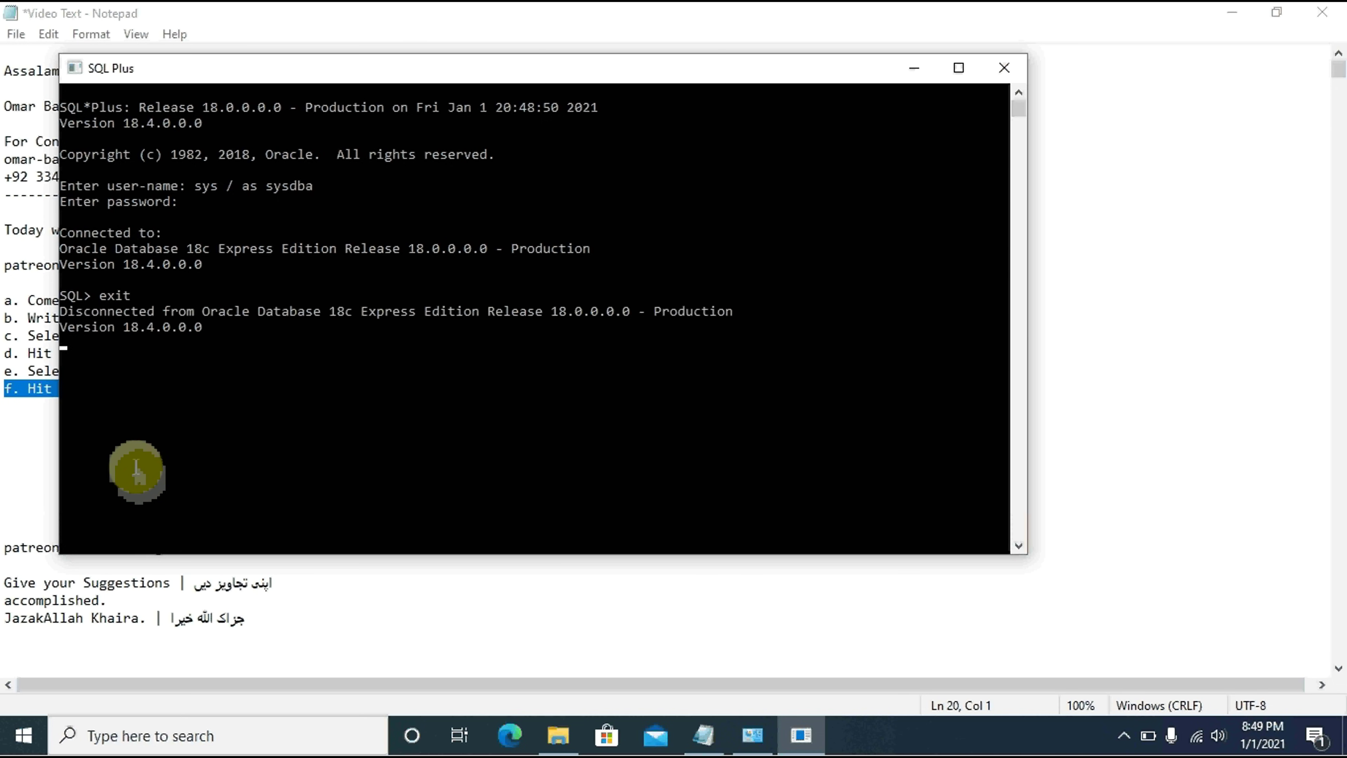
# Step: Switch to Programs and Features, uninstall Oracle Database 18c Express Edition and confirm the uninstallation
pyautogui.click(764, 743)
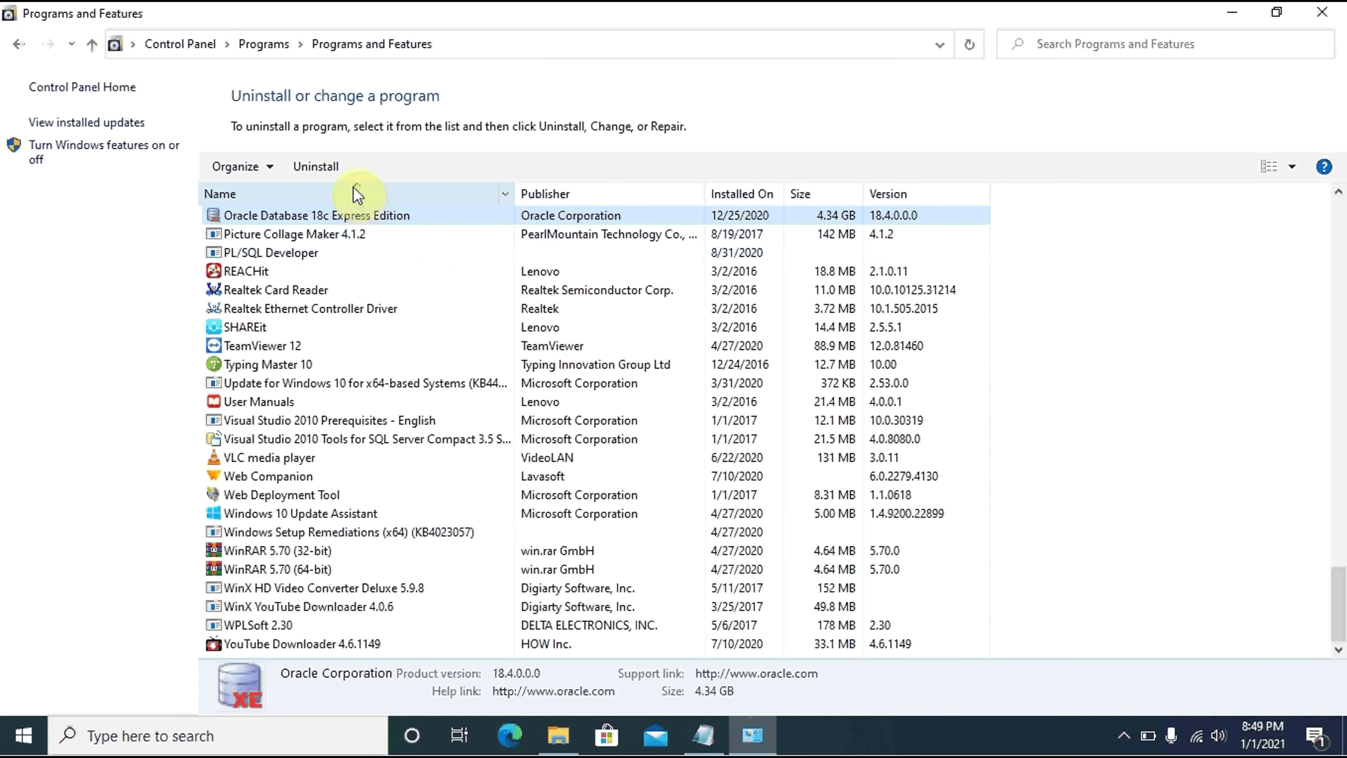
pyautogui.click(316, 166)
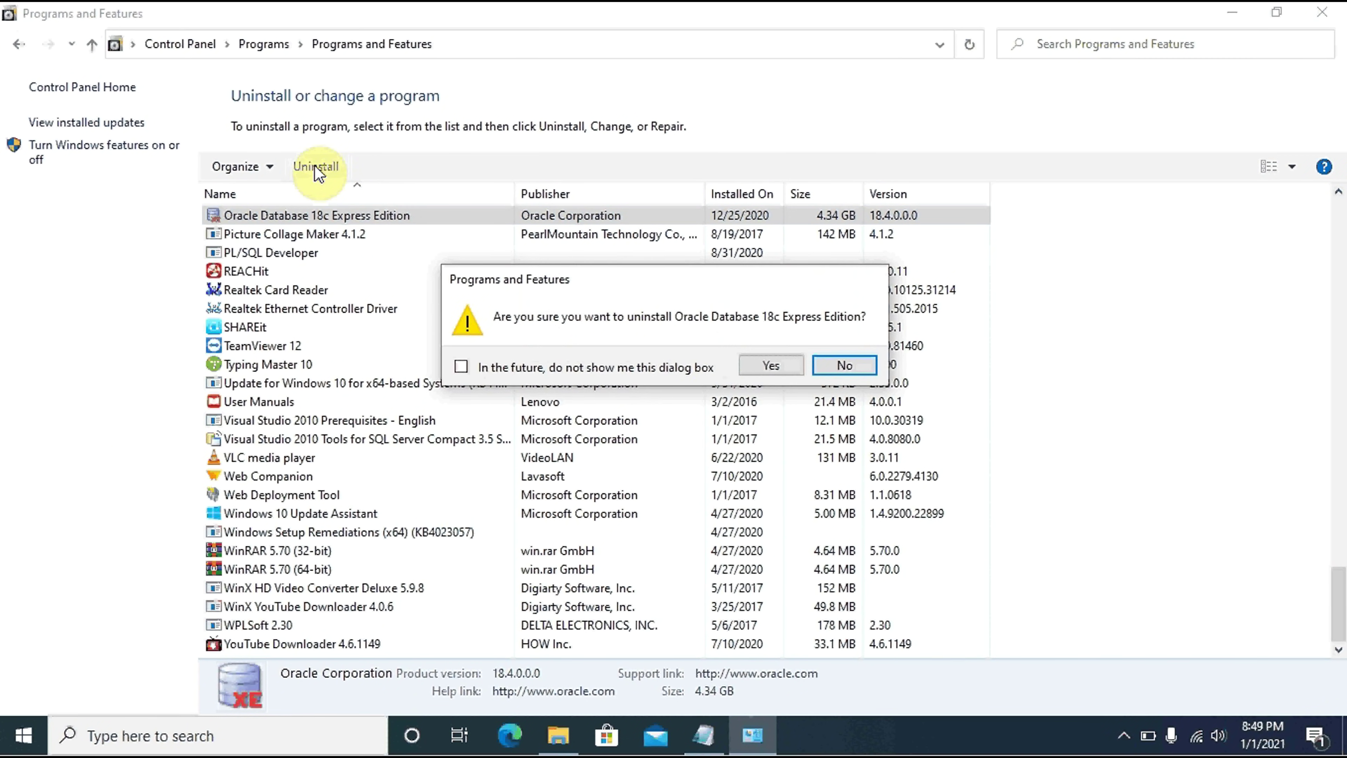
pyautogui.click(774, 366)
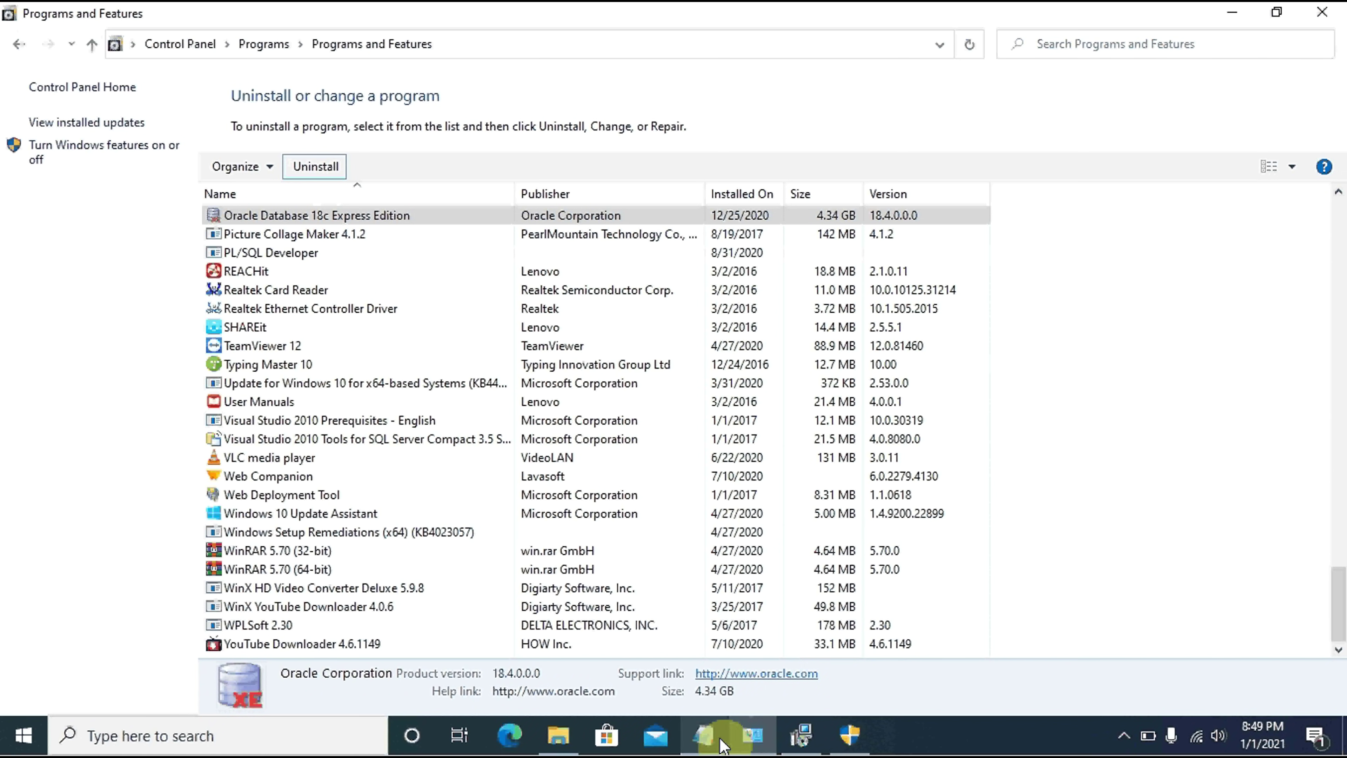
# Step: Return to Notepad, add g. Hit "Yes" button. on a new line below line f, and select that line
pyautogui.click(704, 735)
pyautogui.moveTo(819, 747)
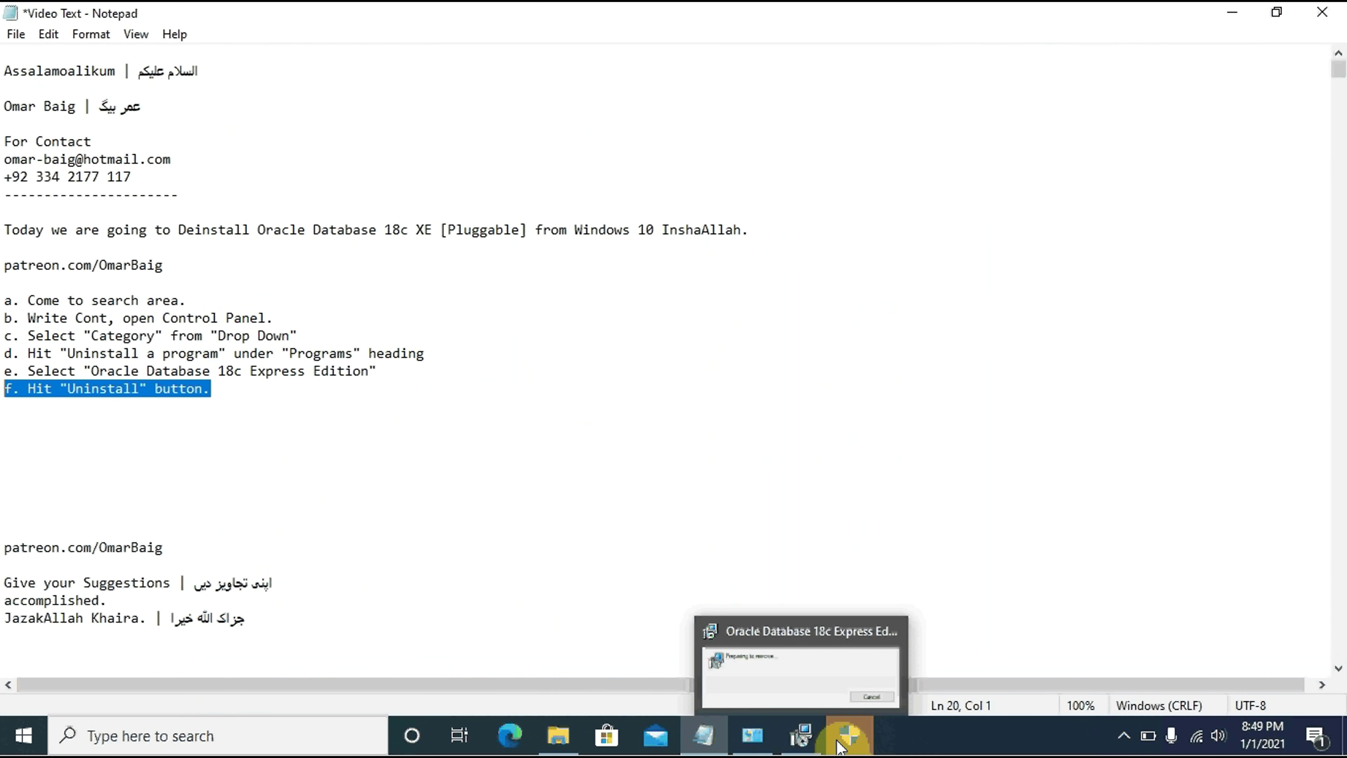
pyautogui.click(55, 414)
pyautogui.write('g. Hit')
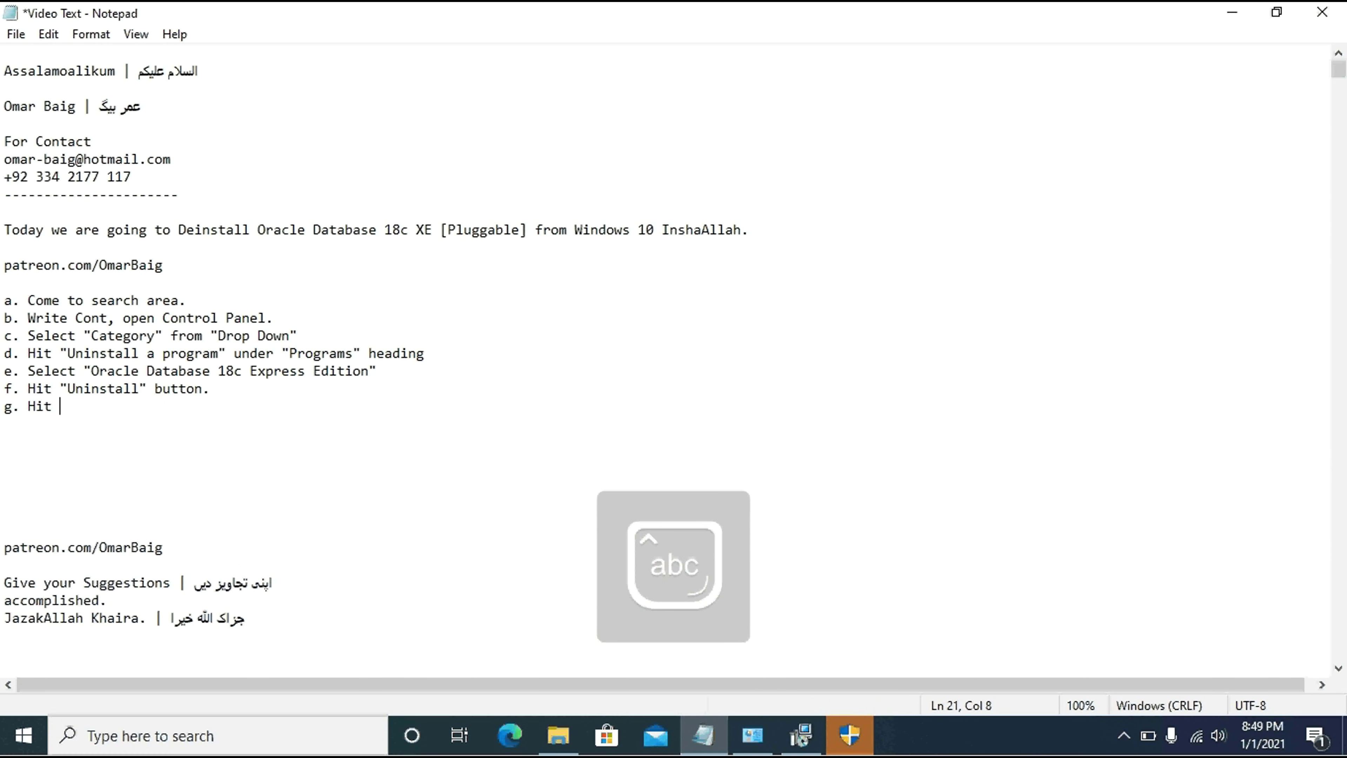
pyautogui.write(' "Yes"')
pyautogui.press('Left')
pyautogui.write('Yes')
pyautogui.press('Right')
pyautogui.write('button.')
pyautogui.hotkey('shift', 'Home')
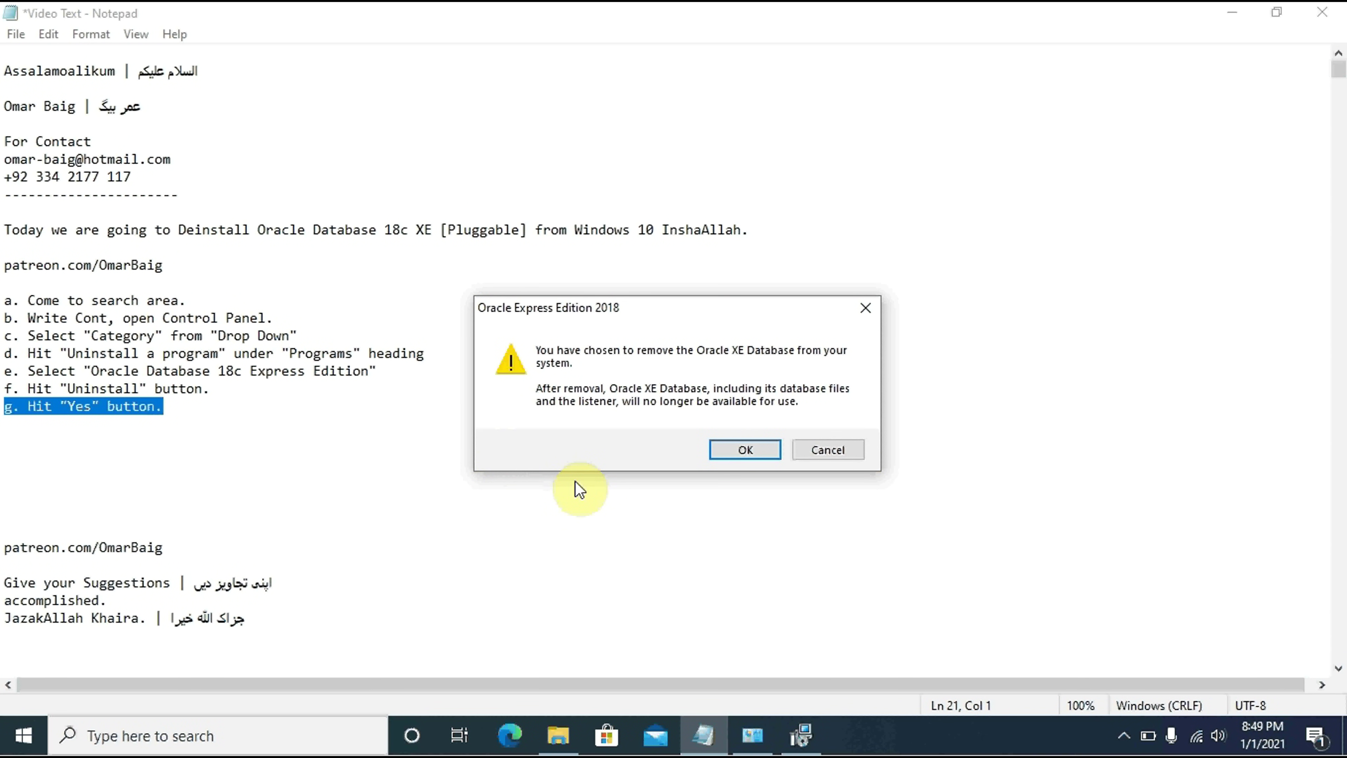
# Step: Approve removing the Oracle XE Database from the system and add h. Hit "Yes" button. on a new line in Notepad
pyautogui.click(749, 451)
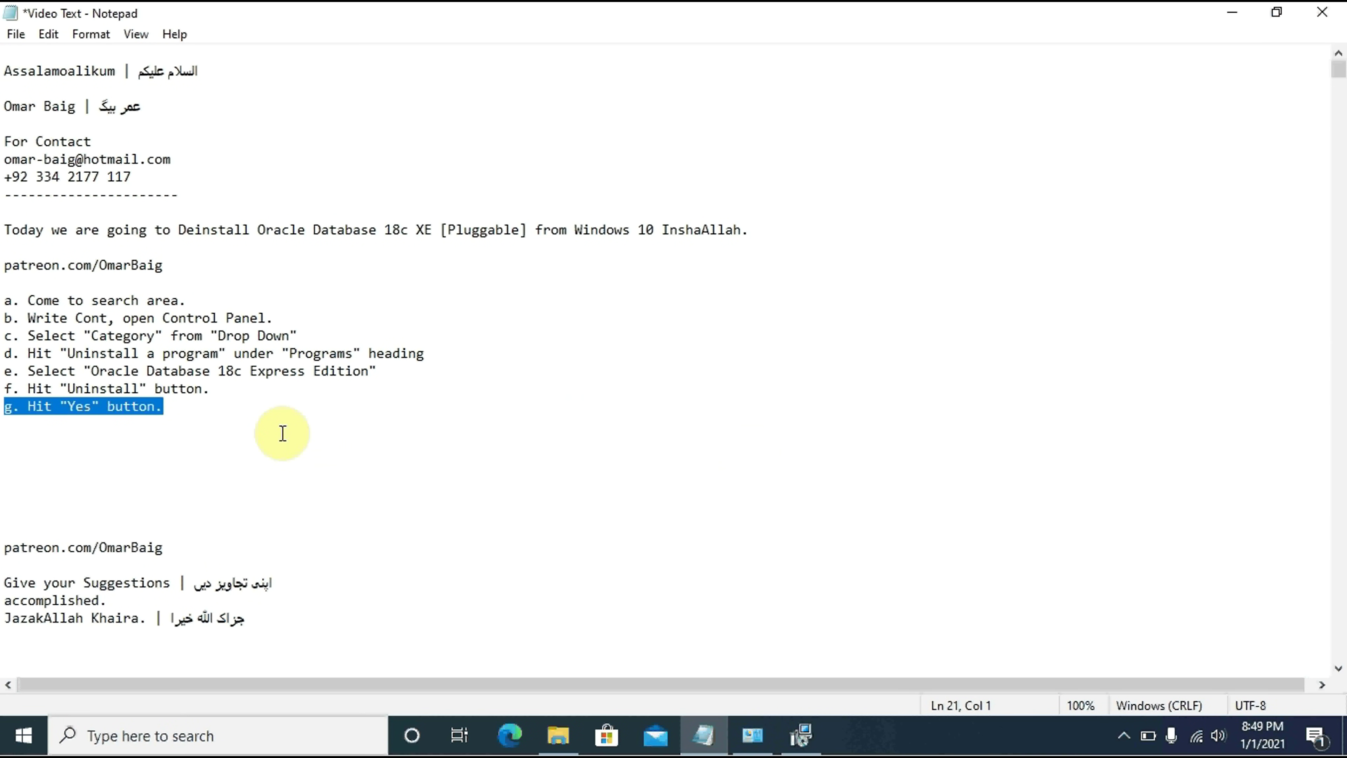
pyautogui.click(11, 426)
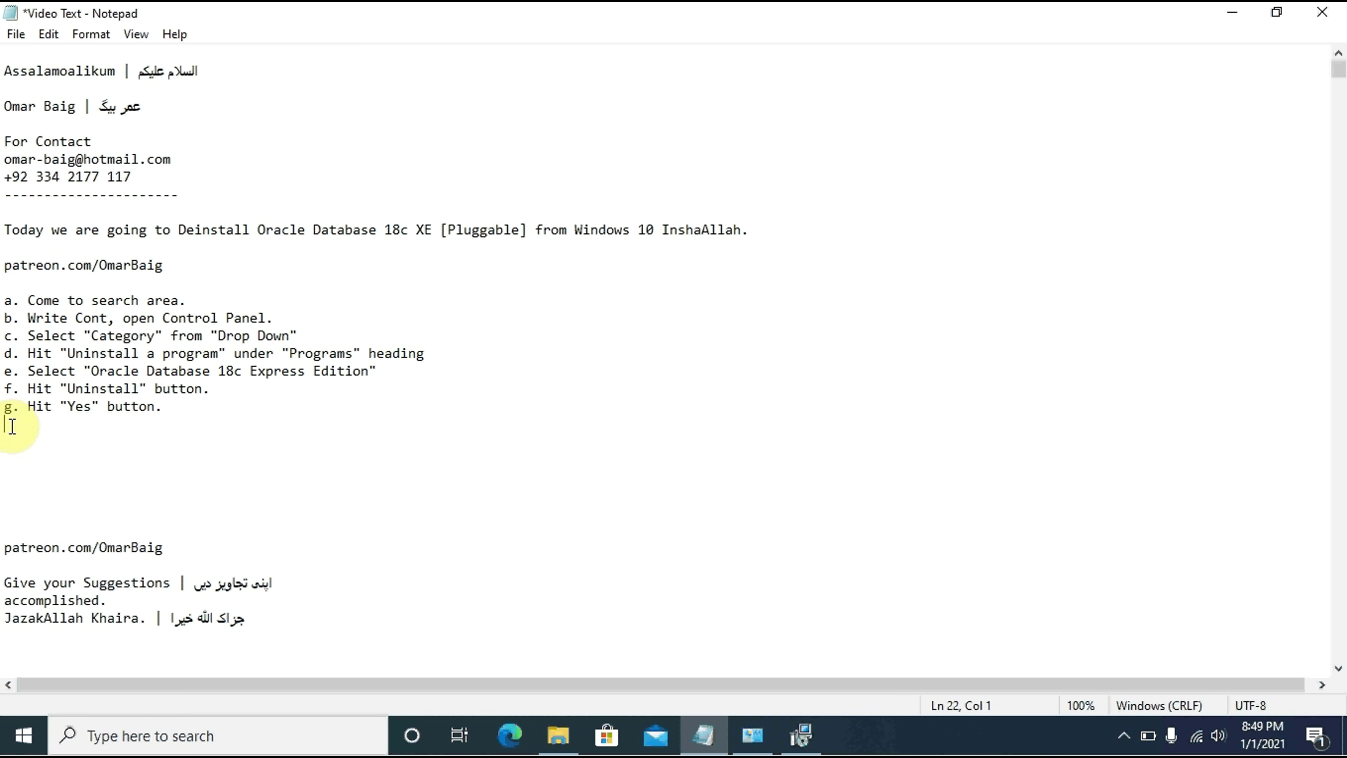
pyautogui.write('h. ')
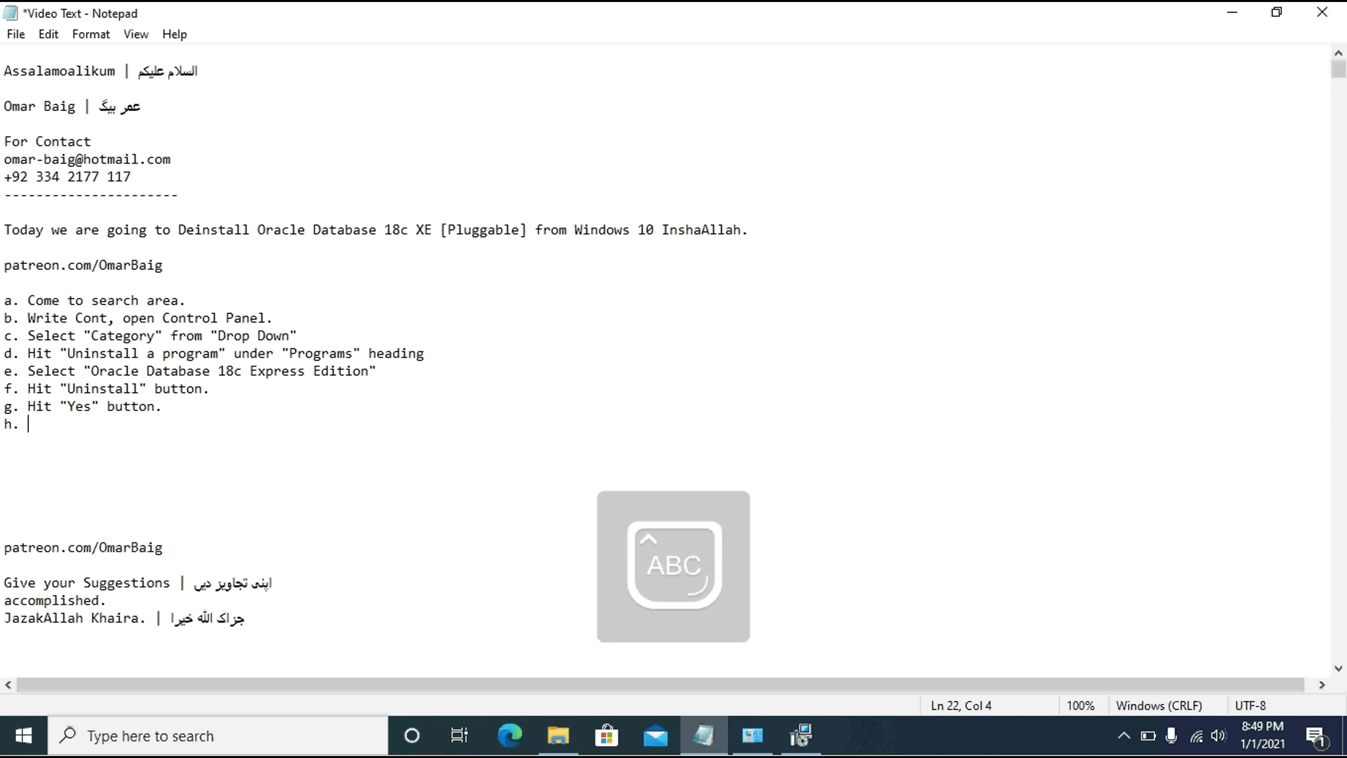
pyautogui.write('H')
pyautogui.press('capslock')
pyautogui.write('i')
pyautogui.write('t "Ye"')
pyautogui.press('Left')
pyautogui.press('capslock')
pyautogui.write('Y')
pyautogui.press('capslock')
pyautogui.write('es"')
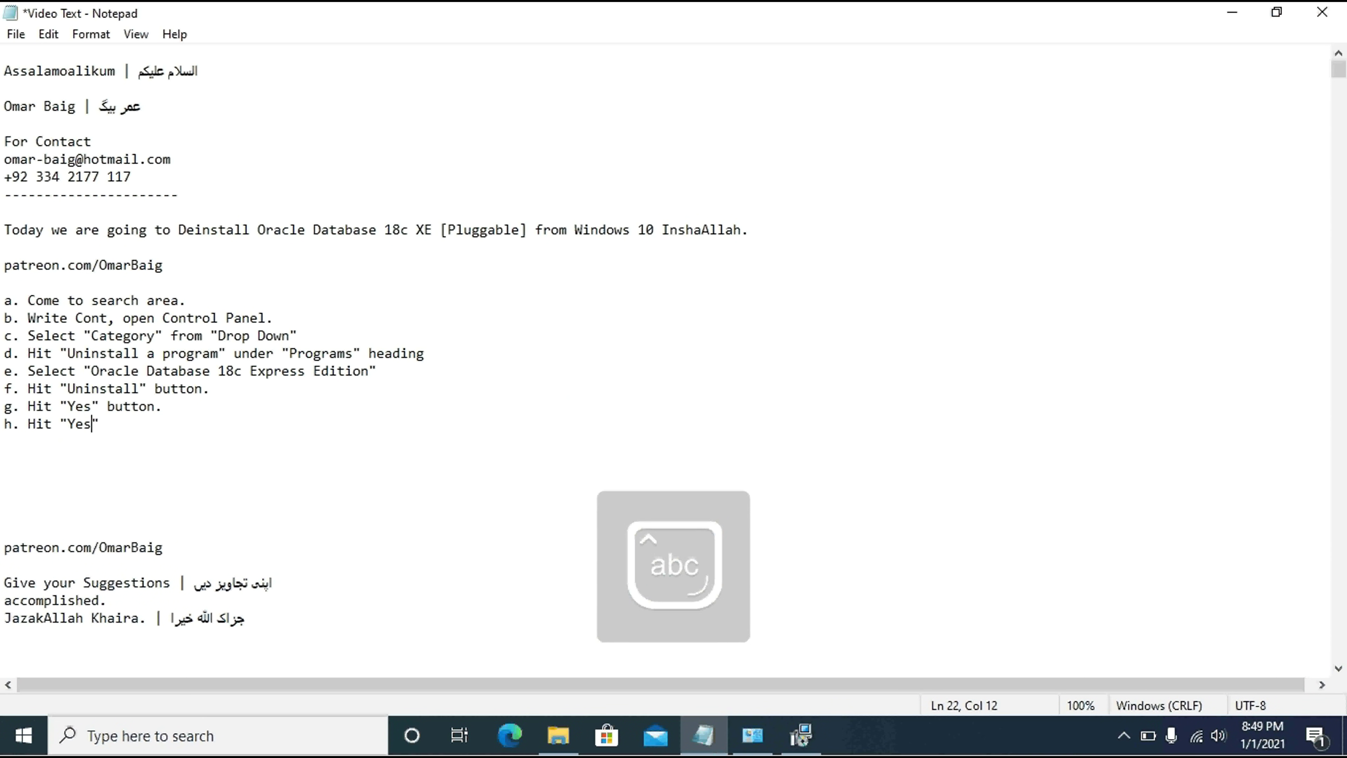
pyautogui.write(' button.')
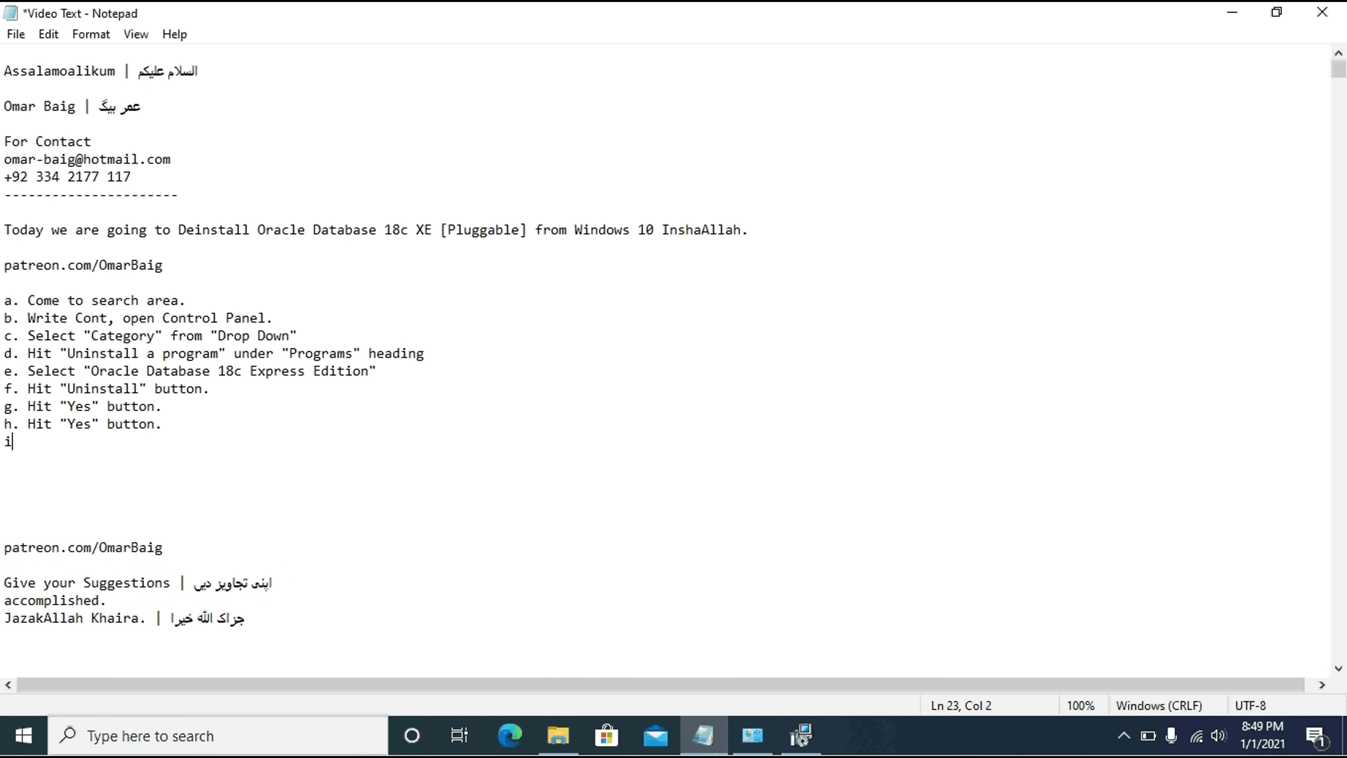
# Step: Add i. Hit "OK" button. on a new line below line h and select that line
pyautogui.press('capslock')
pyautogui.write('H')
pyautogui.press('capslock')
pyautogui.write('it "O')
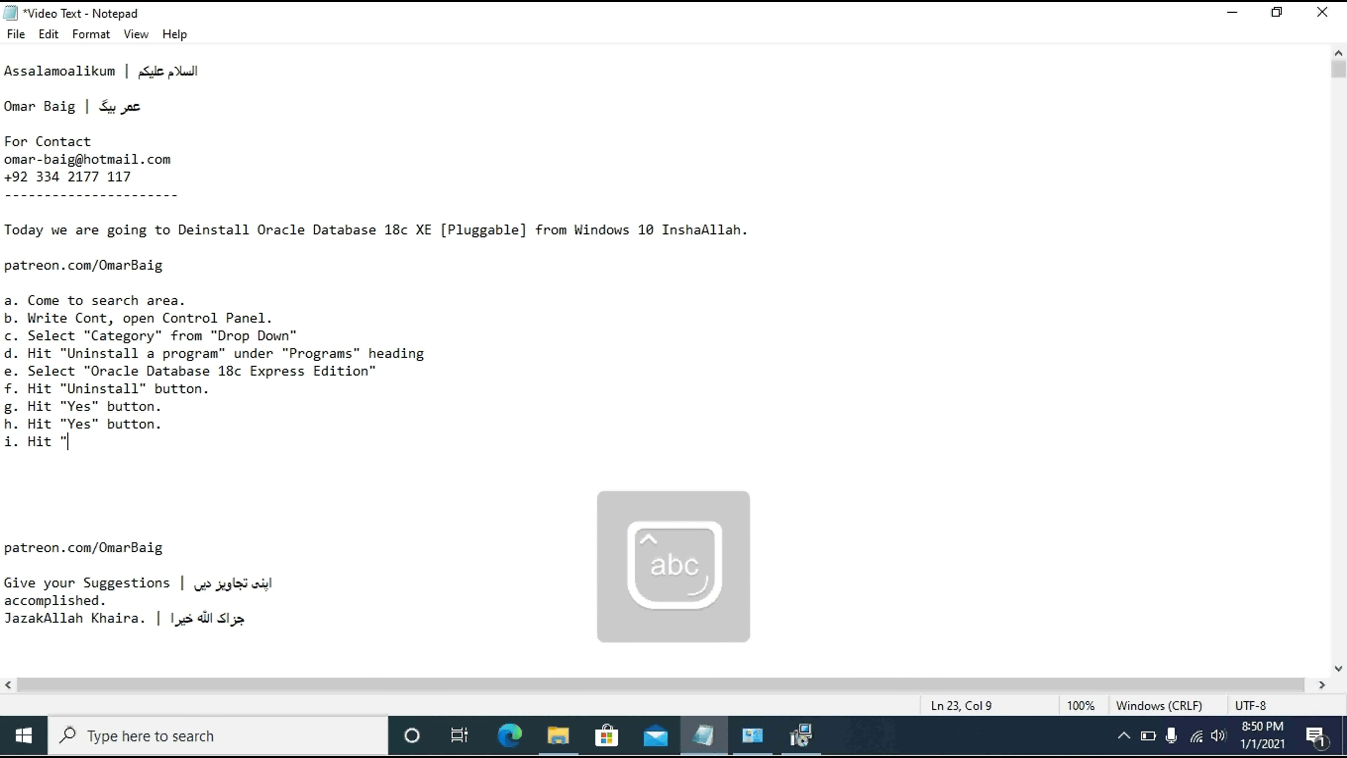
pyautogui.write('"')
pyautogui.press('Left')
pyautogui.press('capslock')
pyautogui.write('O')
pyautogui.press('capslock')
pyautogui.write('k')
pyautogui.press('capslock')
pyautogui.press('BackSpace')
pyautogui.write('K')
pyautogui.press('capslock')
pyautogui.write('button.')
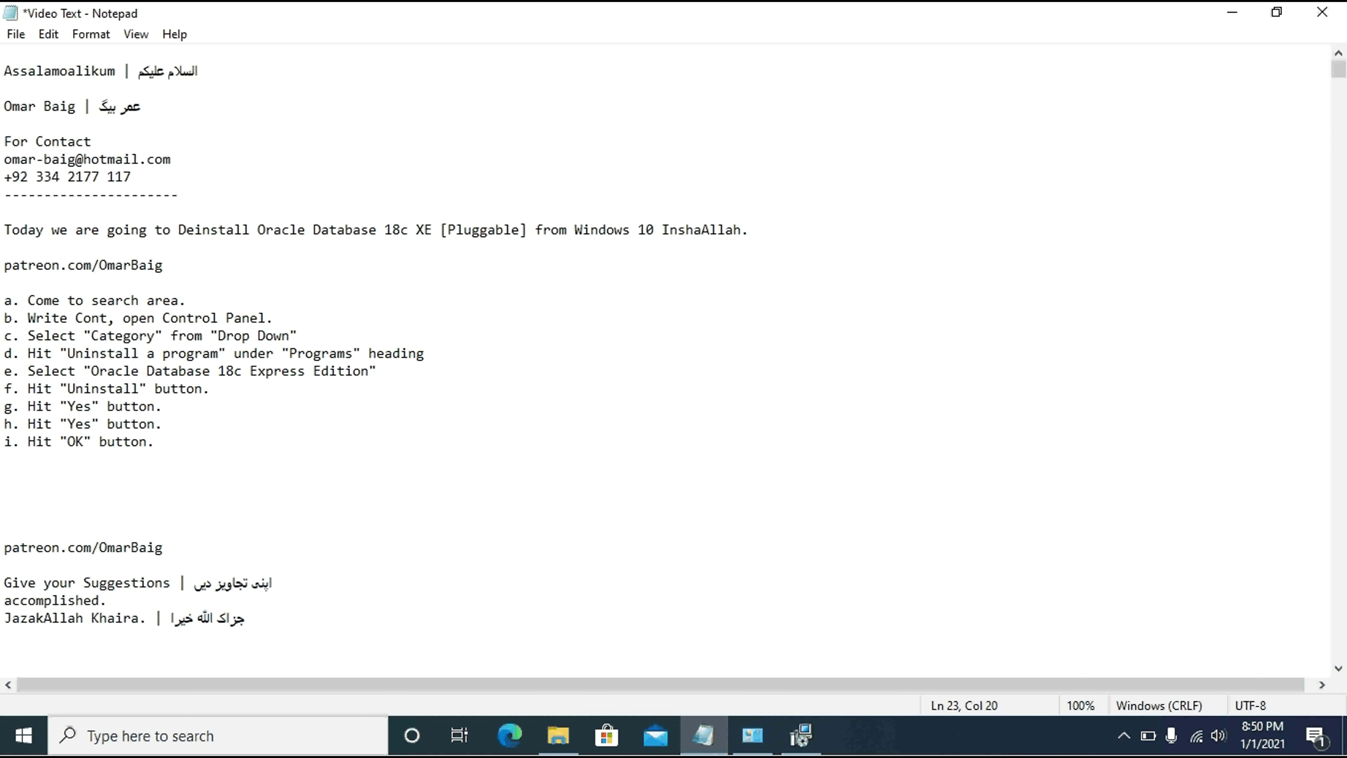
pyautogui.hotkey('shift', 'Home')
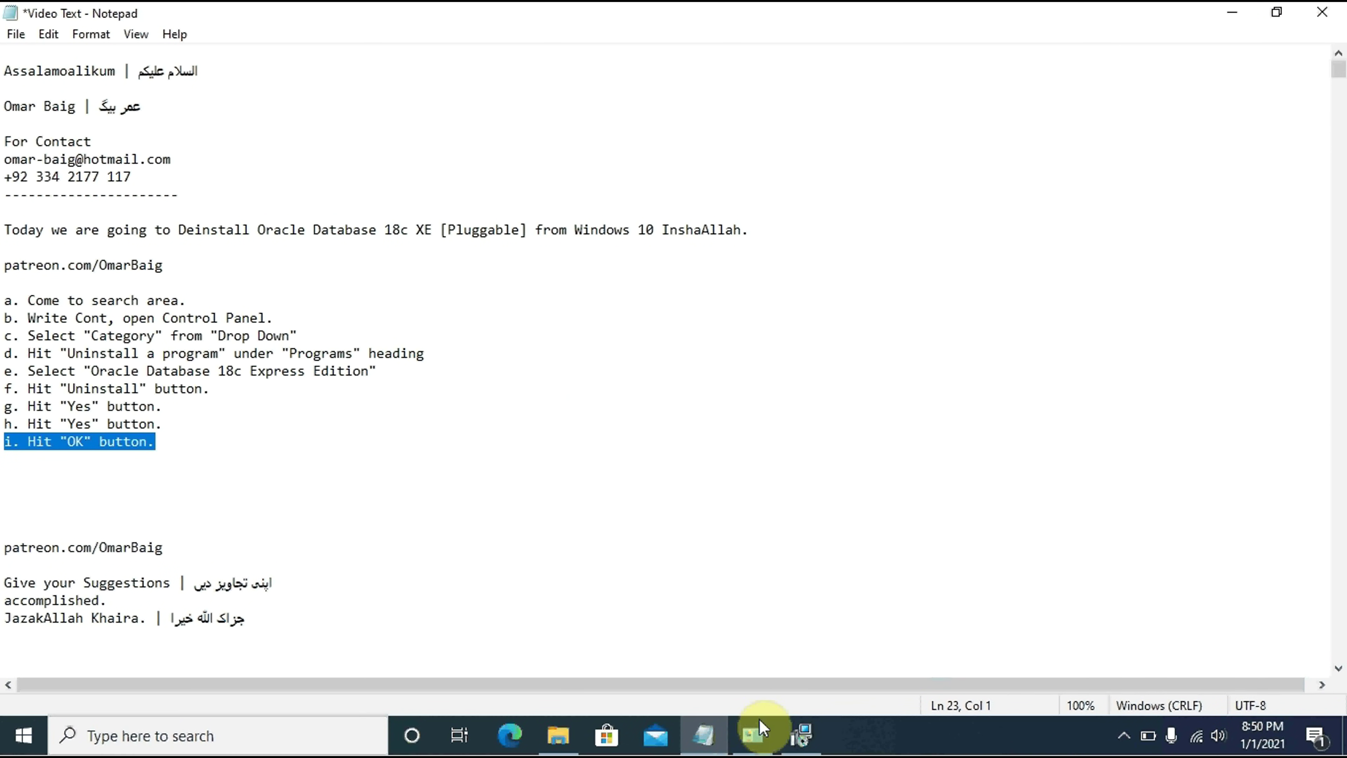
# Step: Minimize the open windows and browse in File Explorer to the DB folder inside 18cXE_20.2 on drive C
pyautogui.click(707, 731)
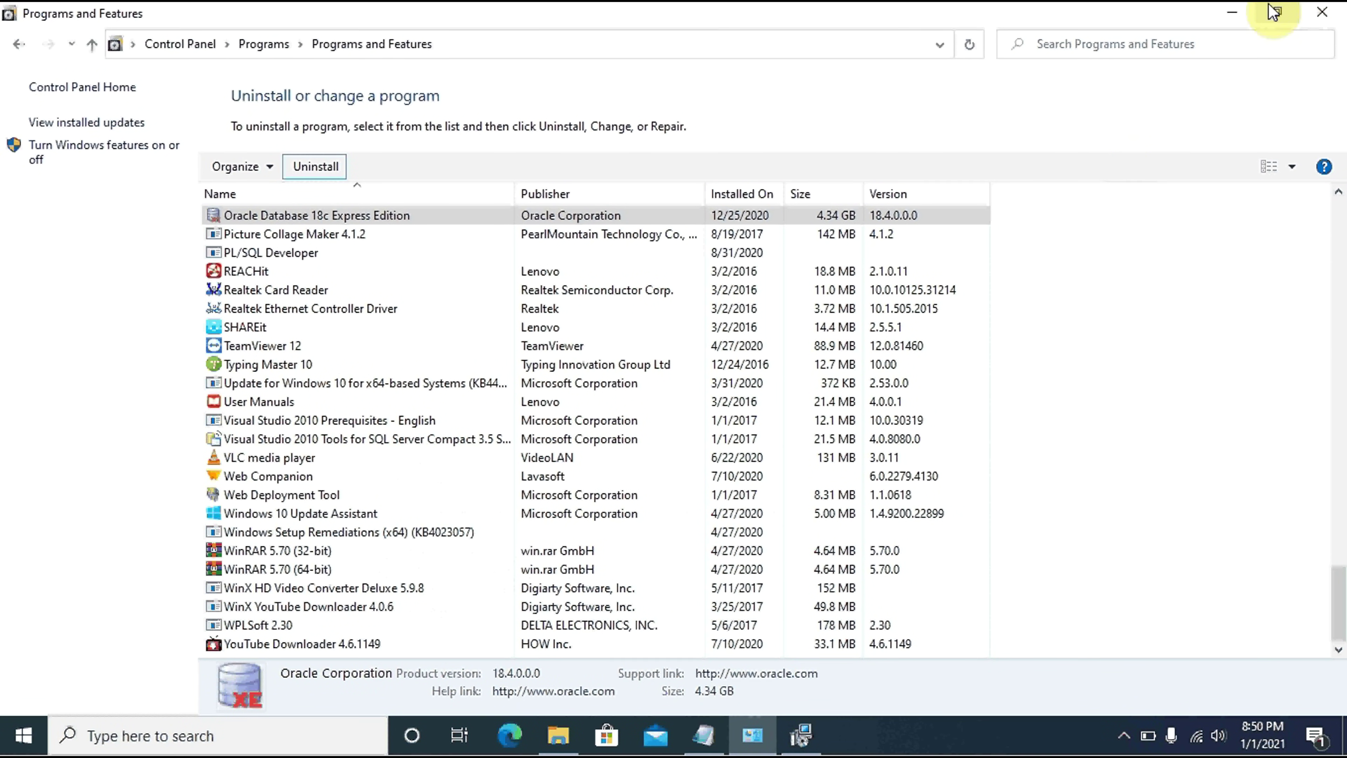
pyautogui.click(1232, 11)
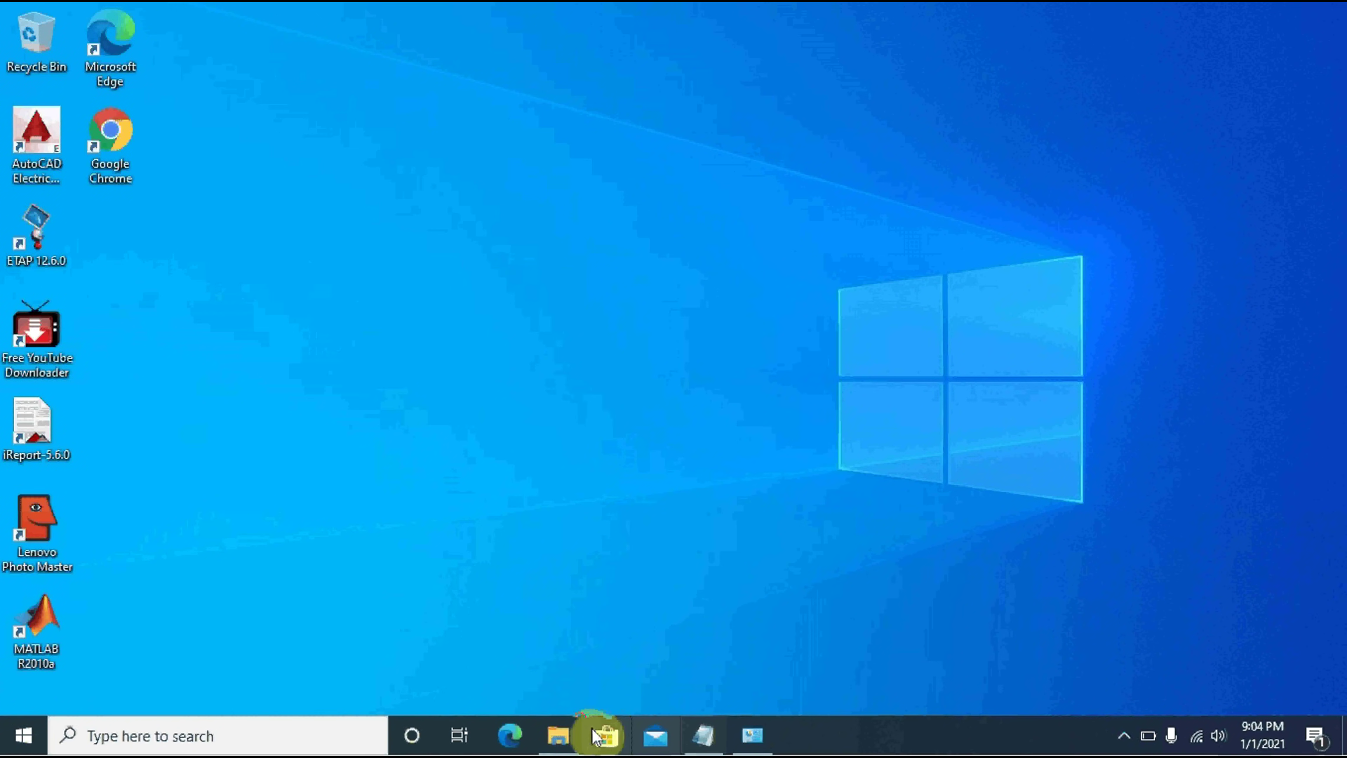
pyautogui.click(561, 736)
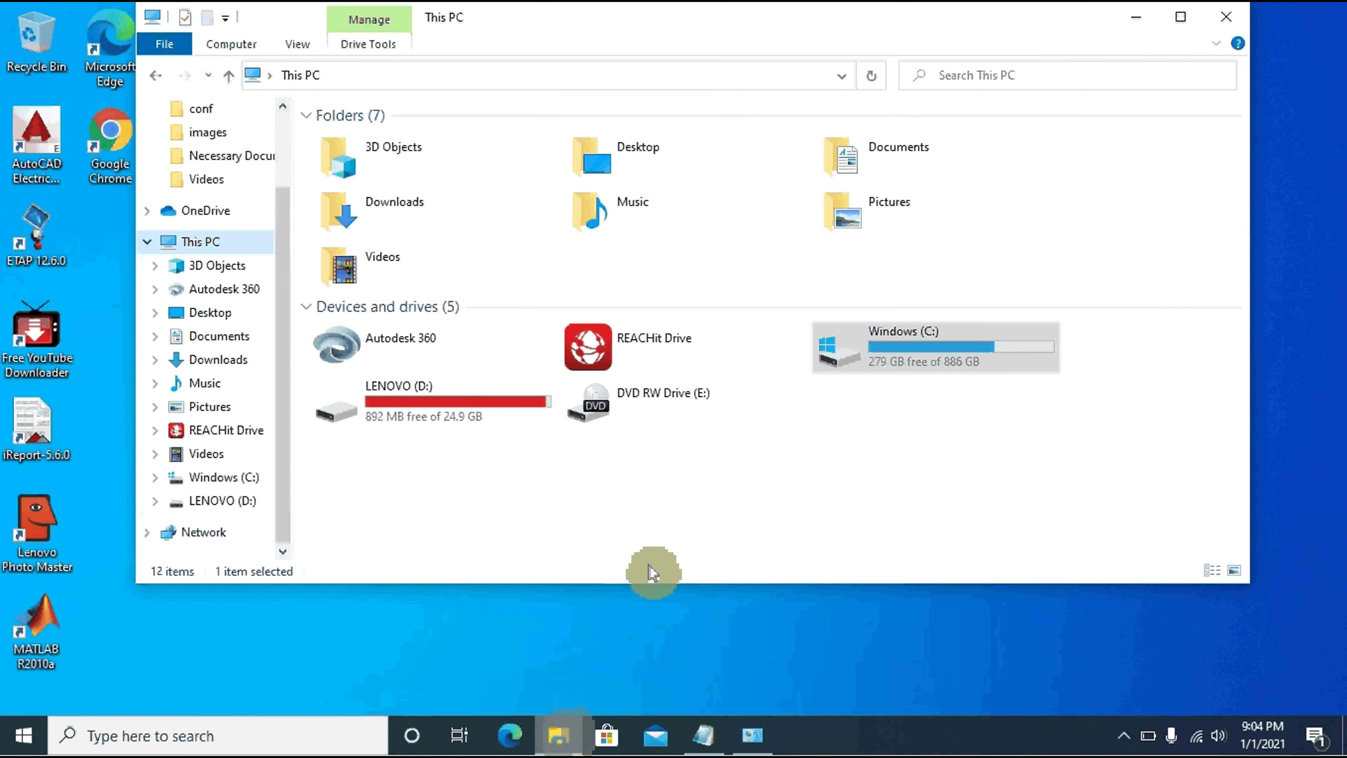
pyautogui.doubleClick(935, 343)
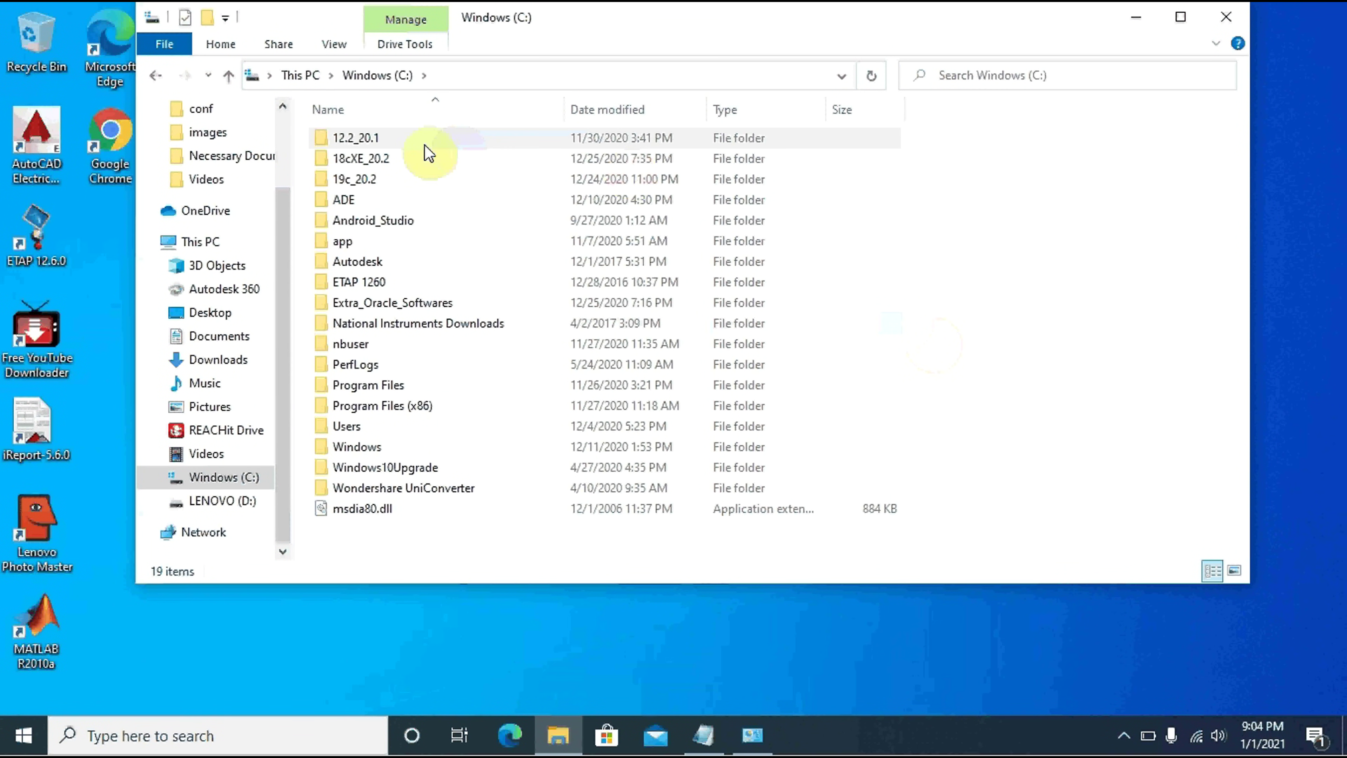
pyautogui.doubleClick(371, 158)
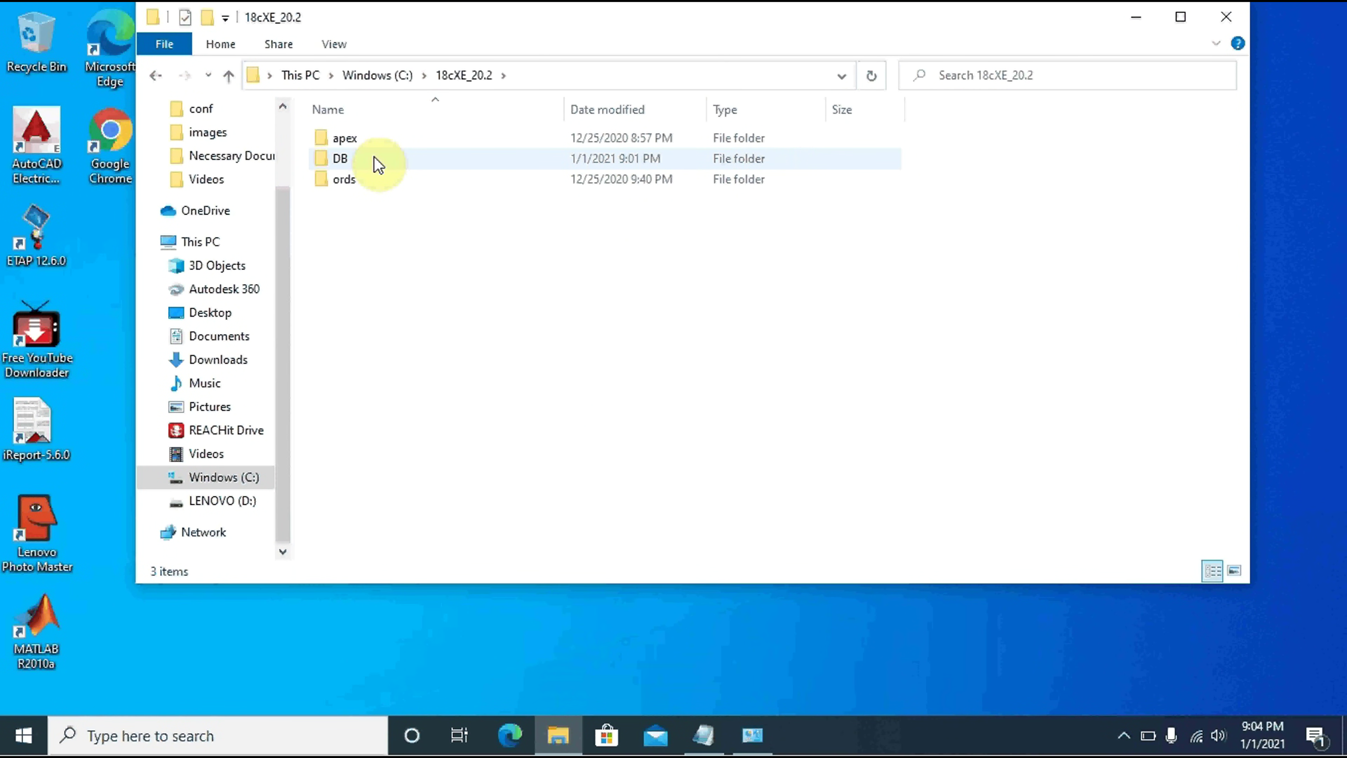
pyautogui.doubleClick(347, 161)
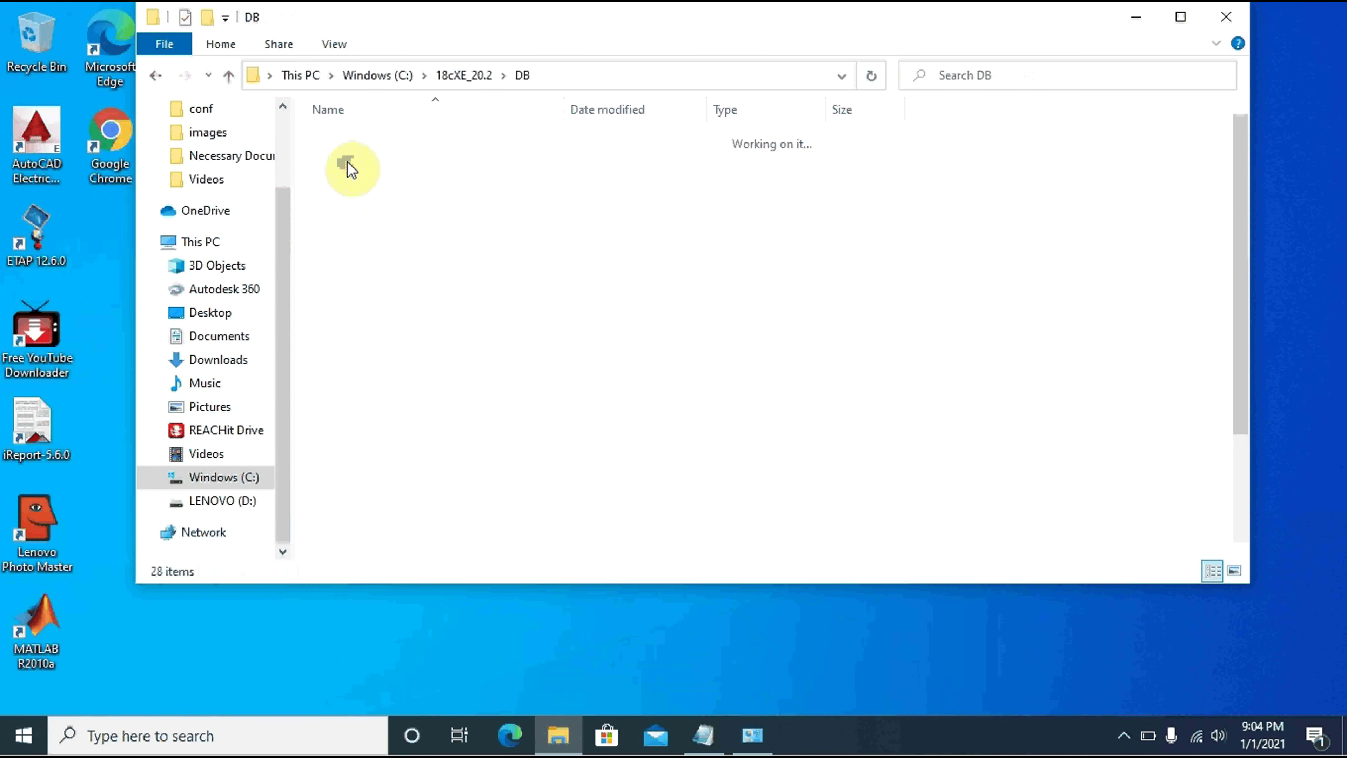
# Step: Return to the 18cXE_20.2 folder and permanently delete its DB folder
pyautogui.click(468, 77)
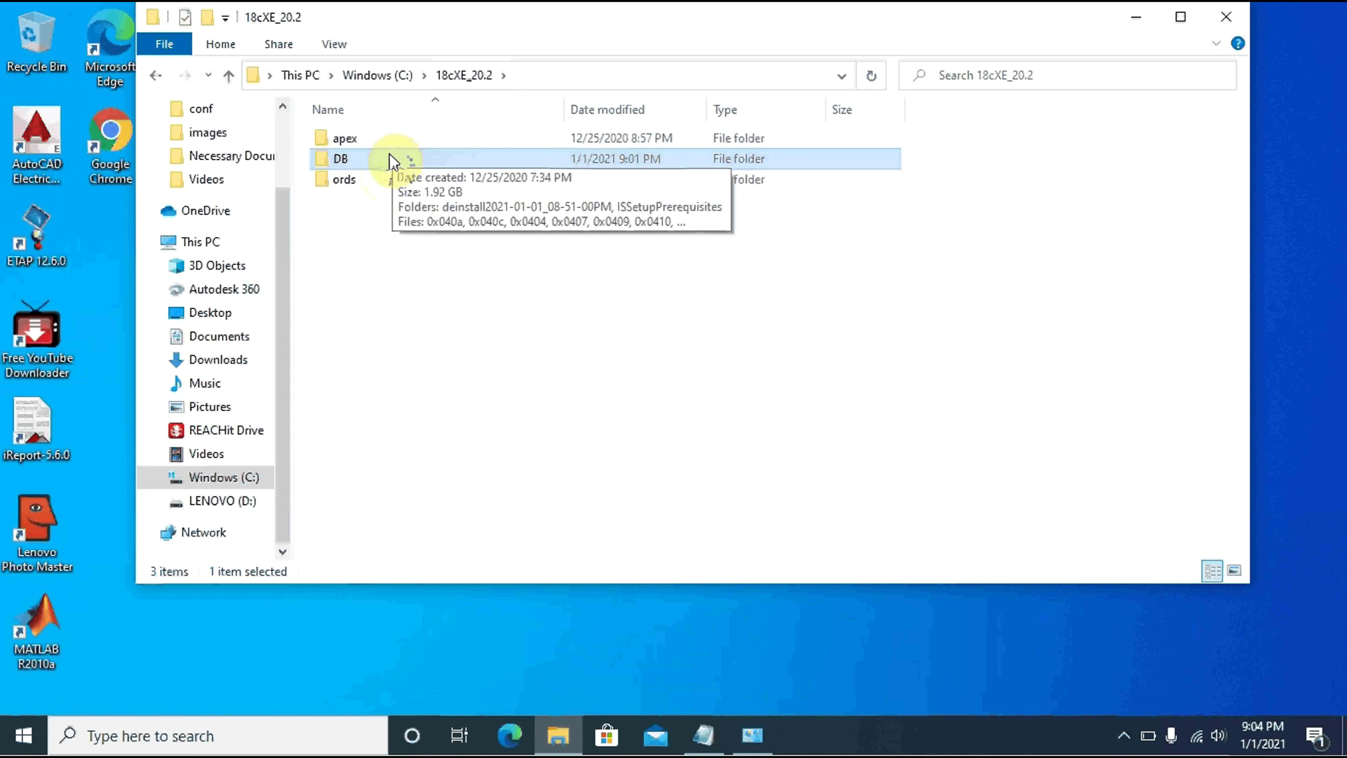
pyautogui.click(344, 186)
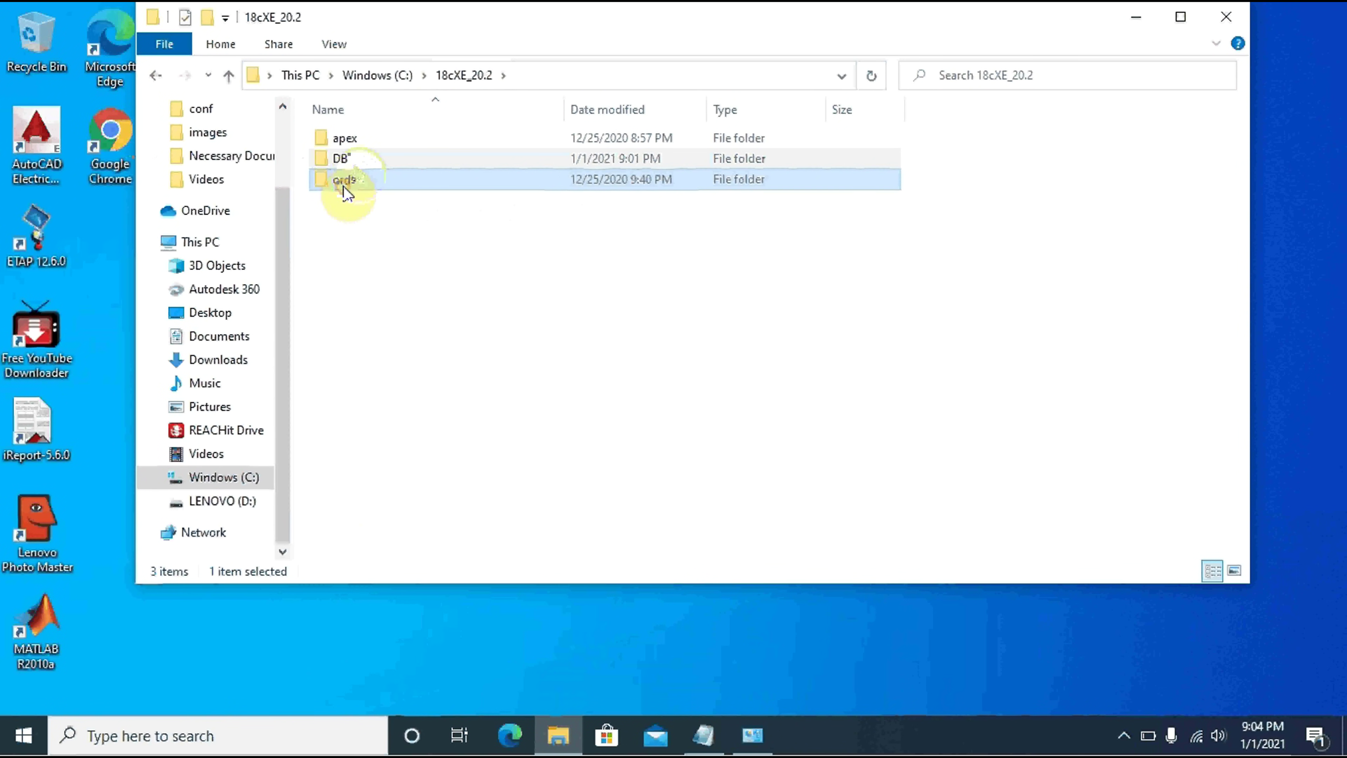
pyautogui.click(358, 159)
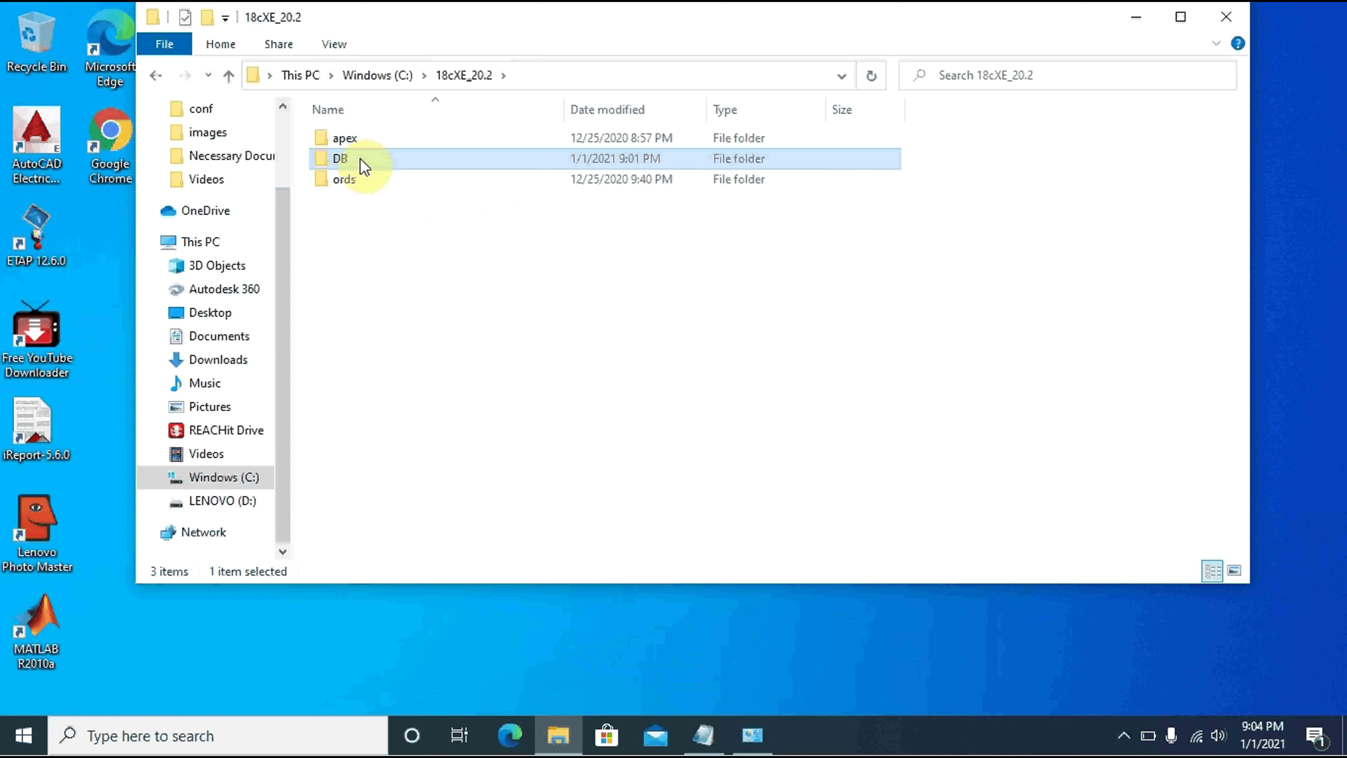
pyautogui.hotkey('shift', 'Delete')
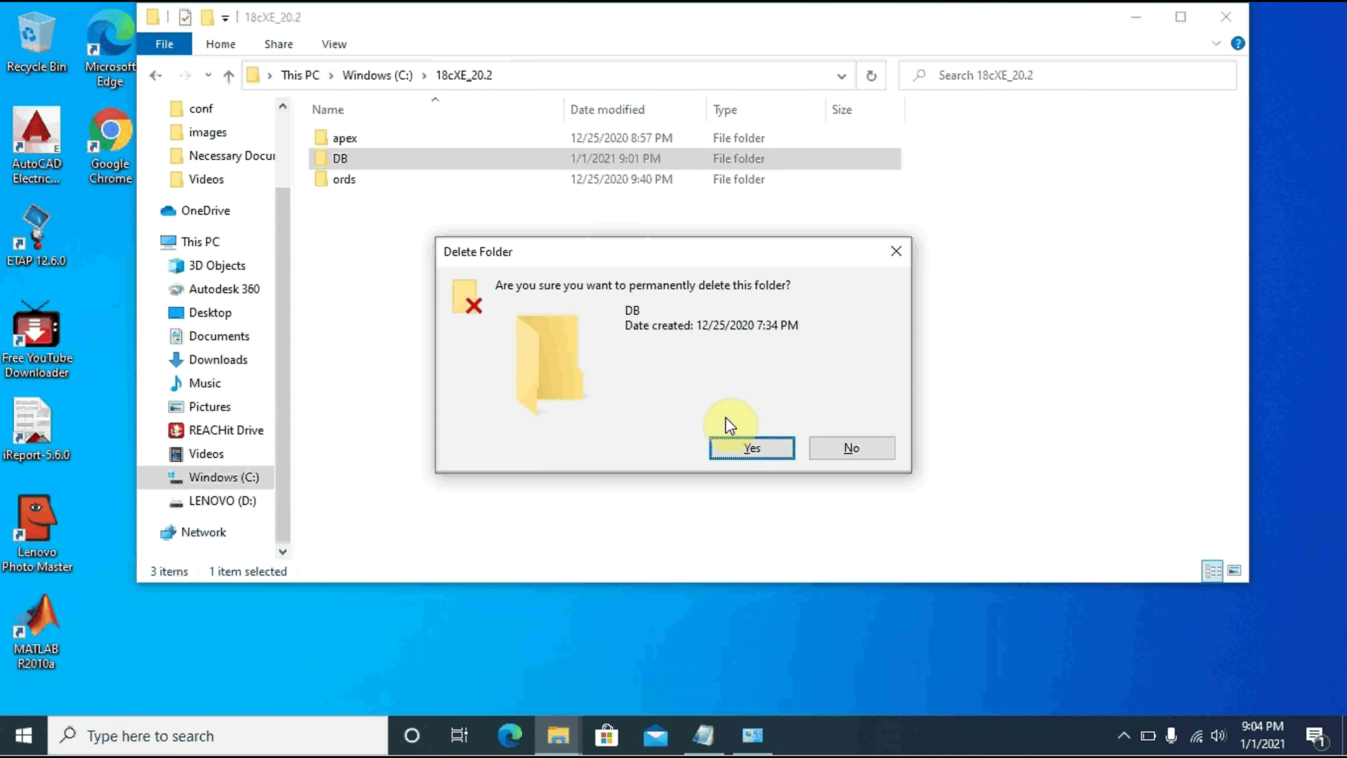
pyautogui.click(737, 446)
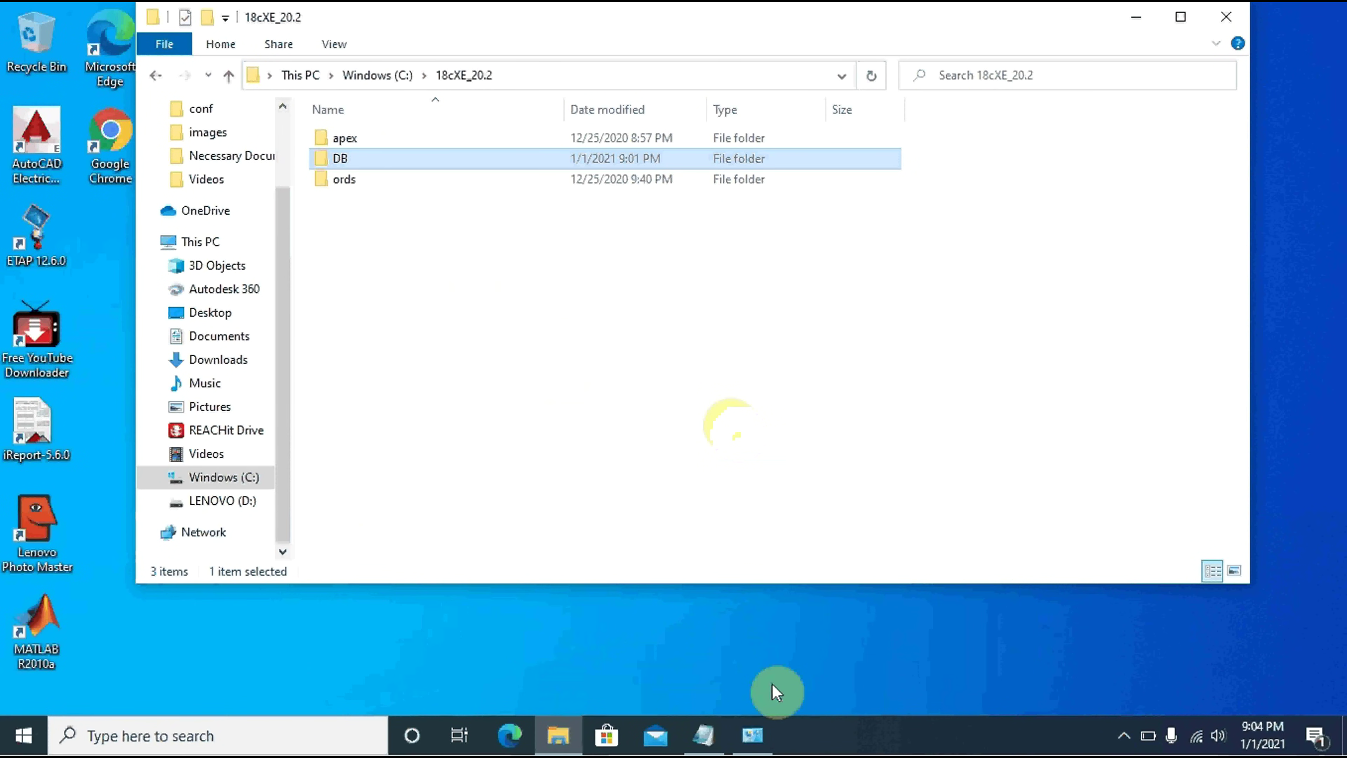
# Step: Switch to Notepad and add j. Come to "Database Installation" folder and delete "DB" folder. on a new line below line i
pyautogui.click(704, 743)
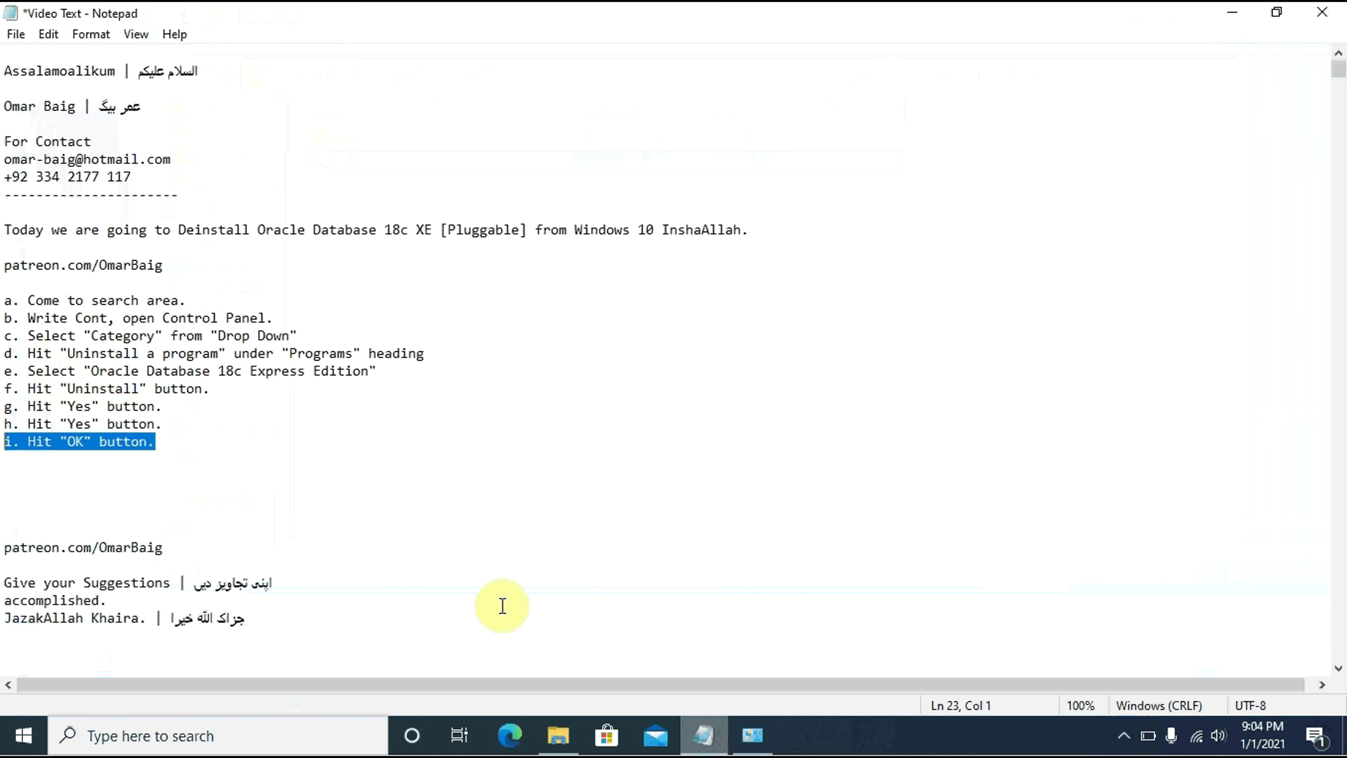
pyautogui.click(19, 462)
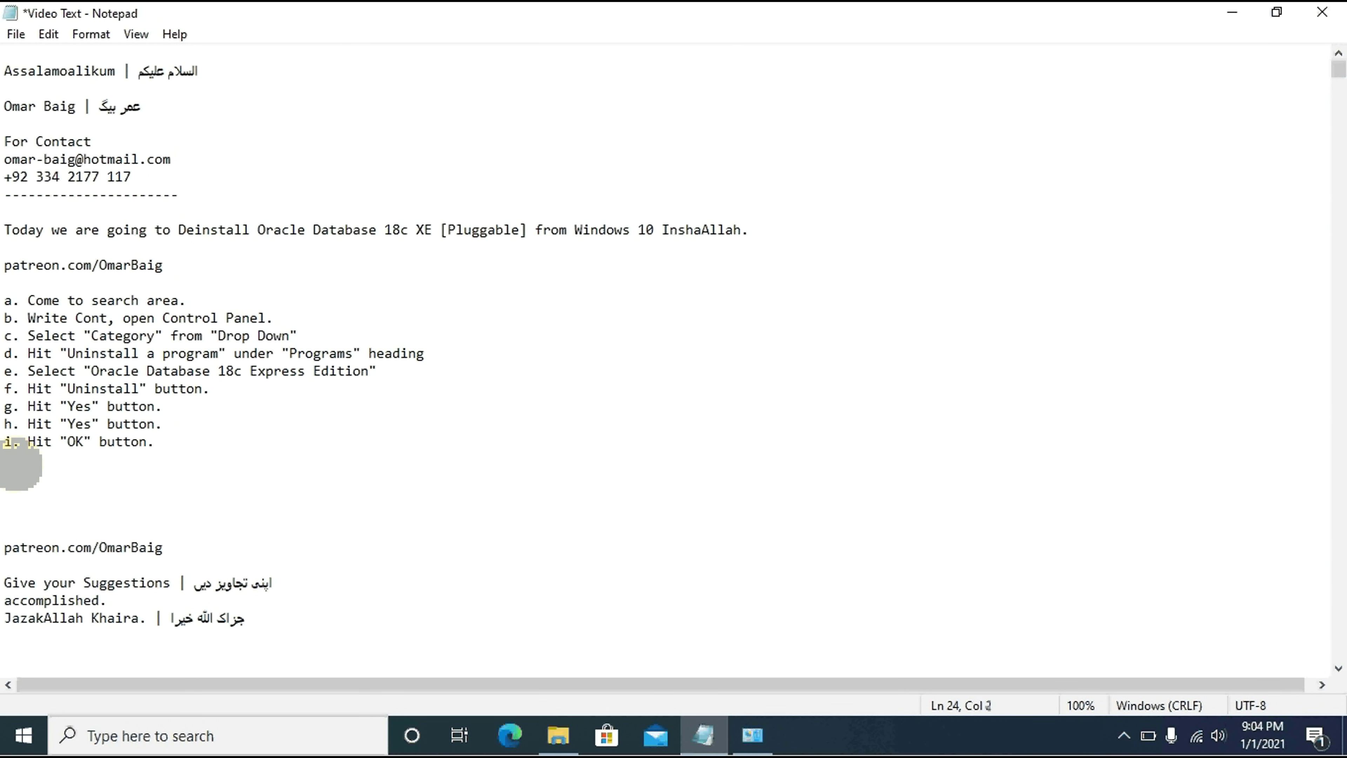
pyautogui.write('j. Come to ')
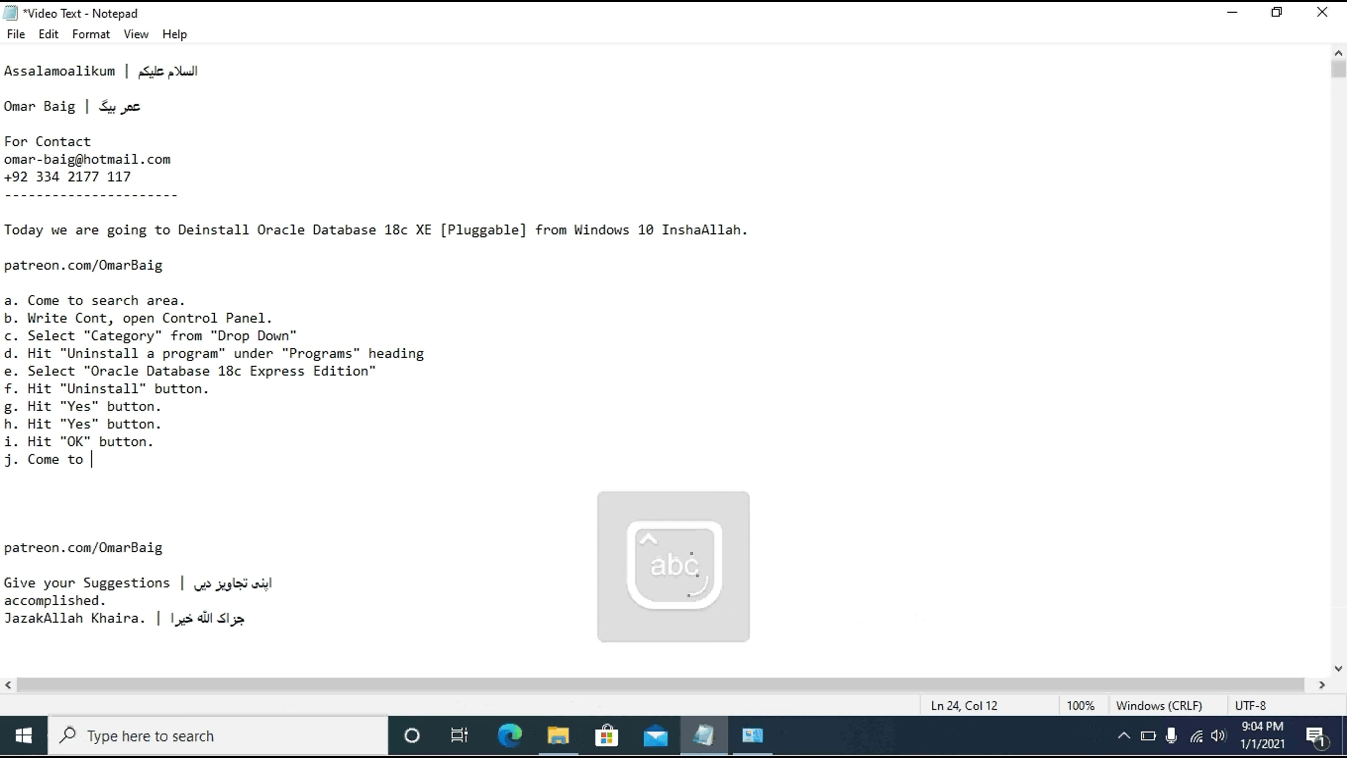
pyautogui.write('"O"')
pyautogui.press('Left')
pyautogui.write('Oatabase Insta')
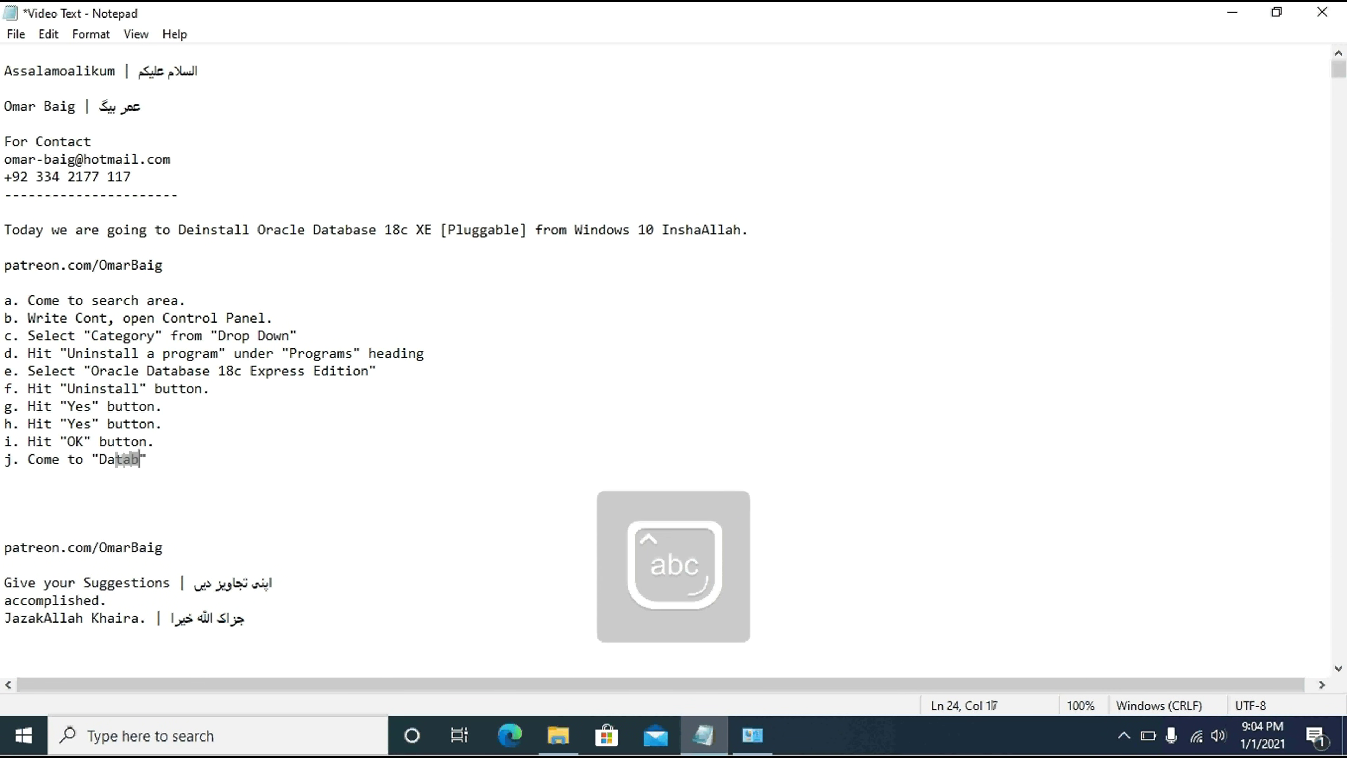
pyautogui.write('llatin')
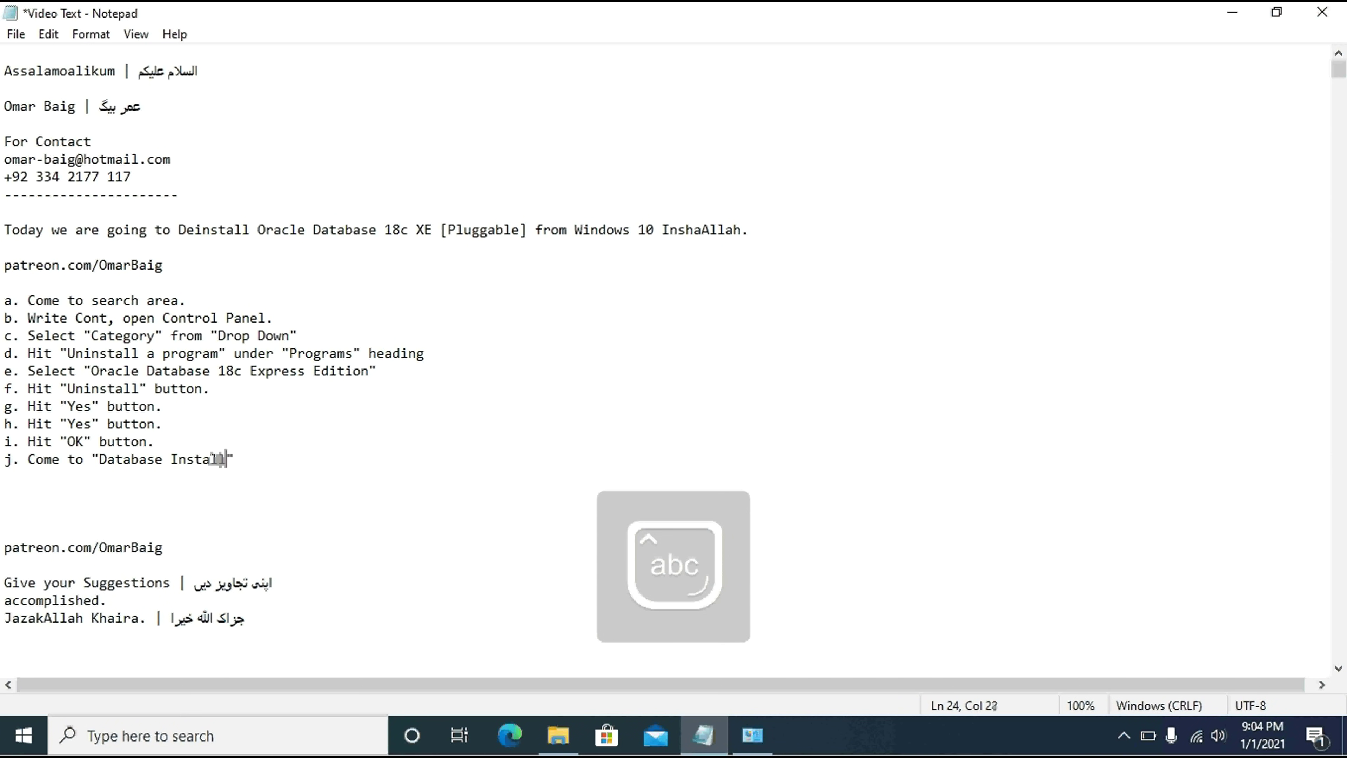
pyautogui.press('BackSpace')
pyautogui.write('on')
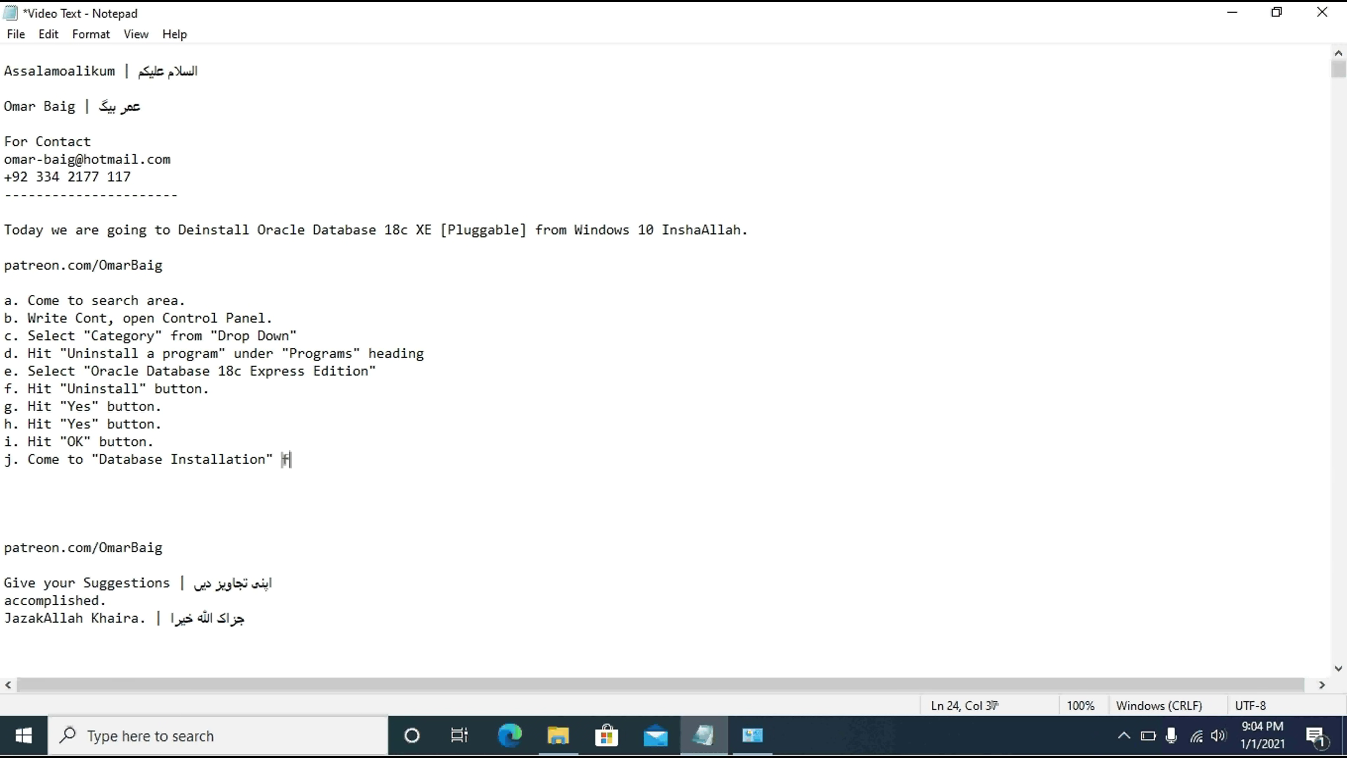
pyautogui.write('" folder and delete')
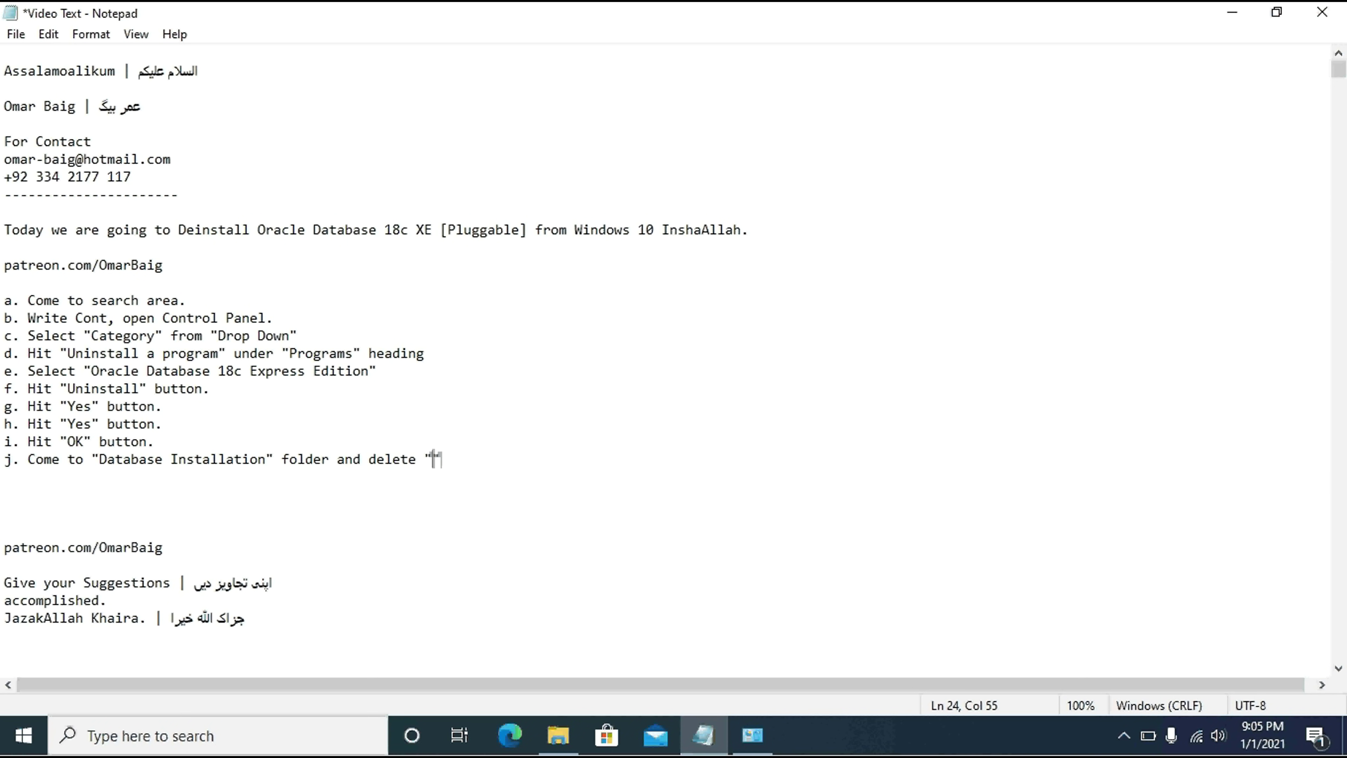
pyautogui.press('capslock')
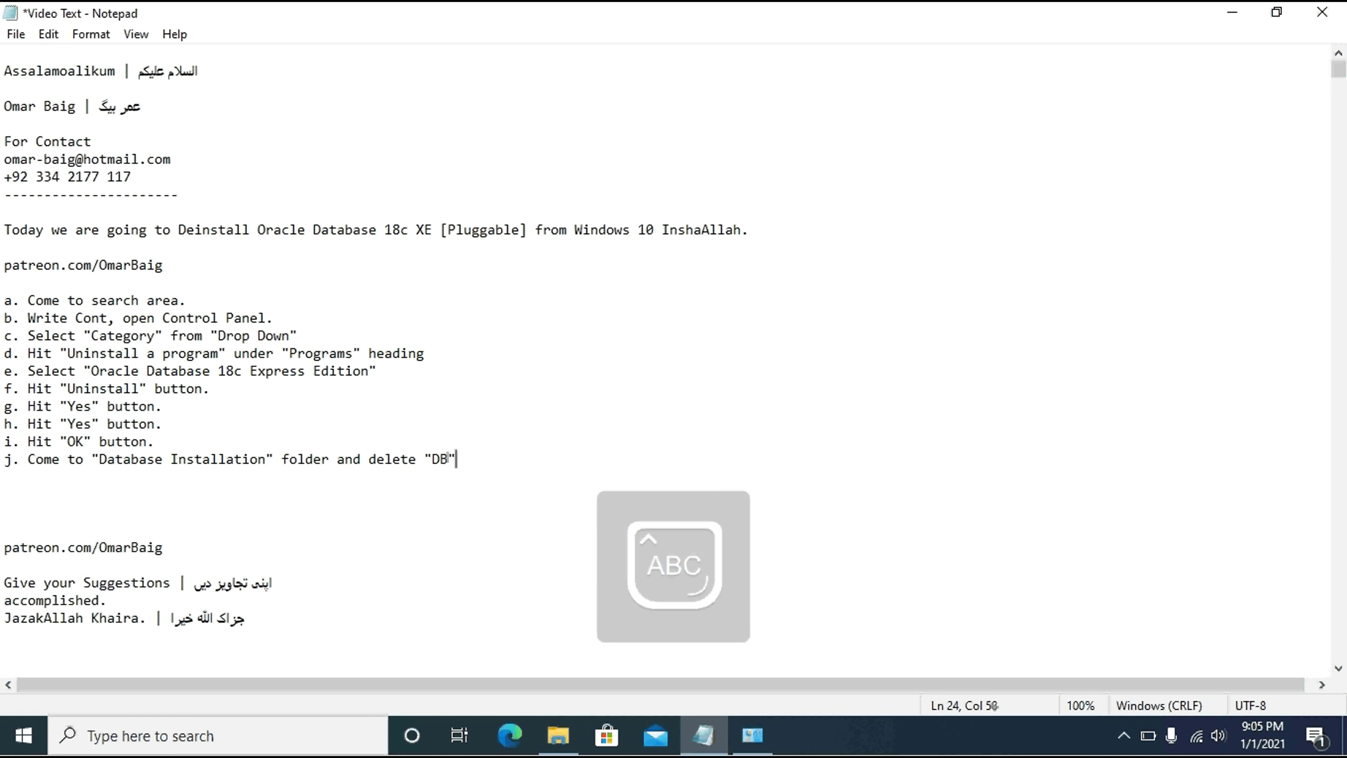
pyautogui.press('capslock')
pyautogui.write('|')
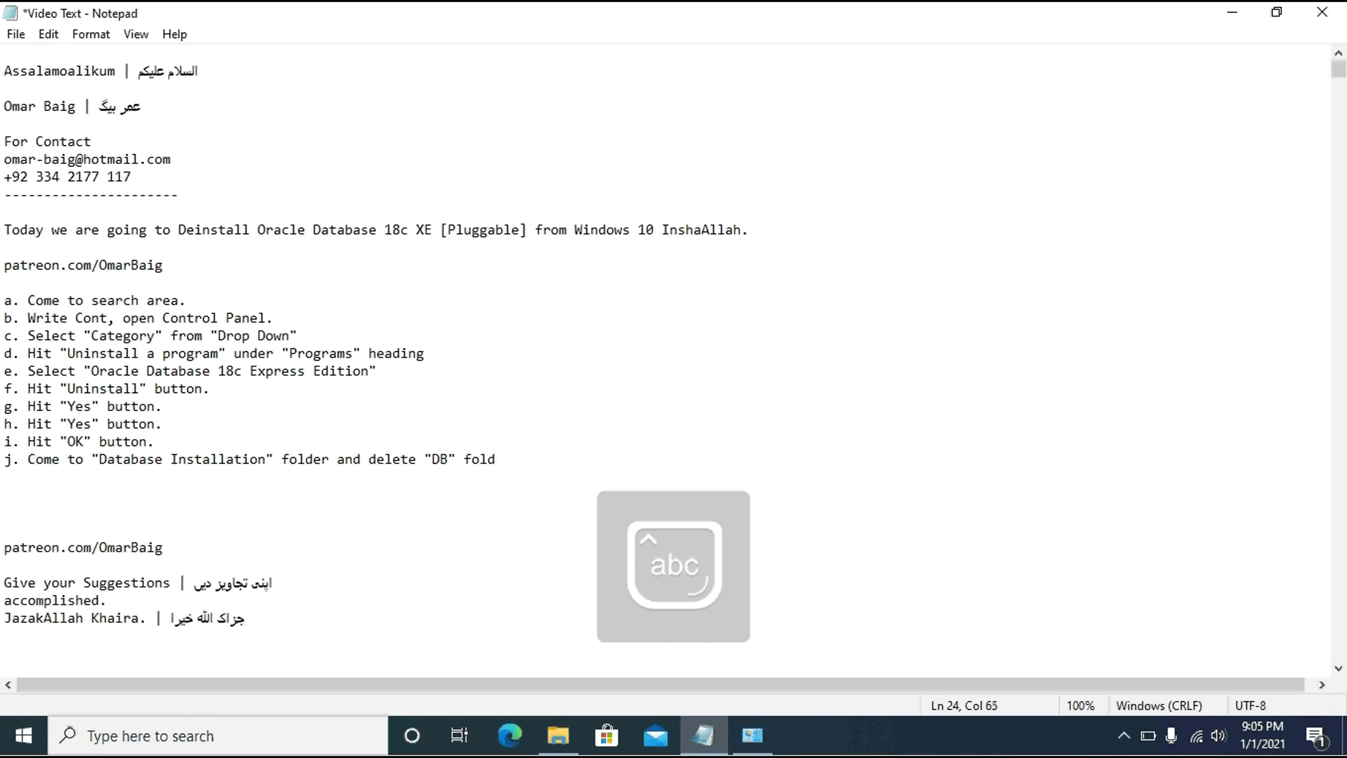
pyautogui.write('.')
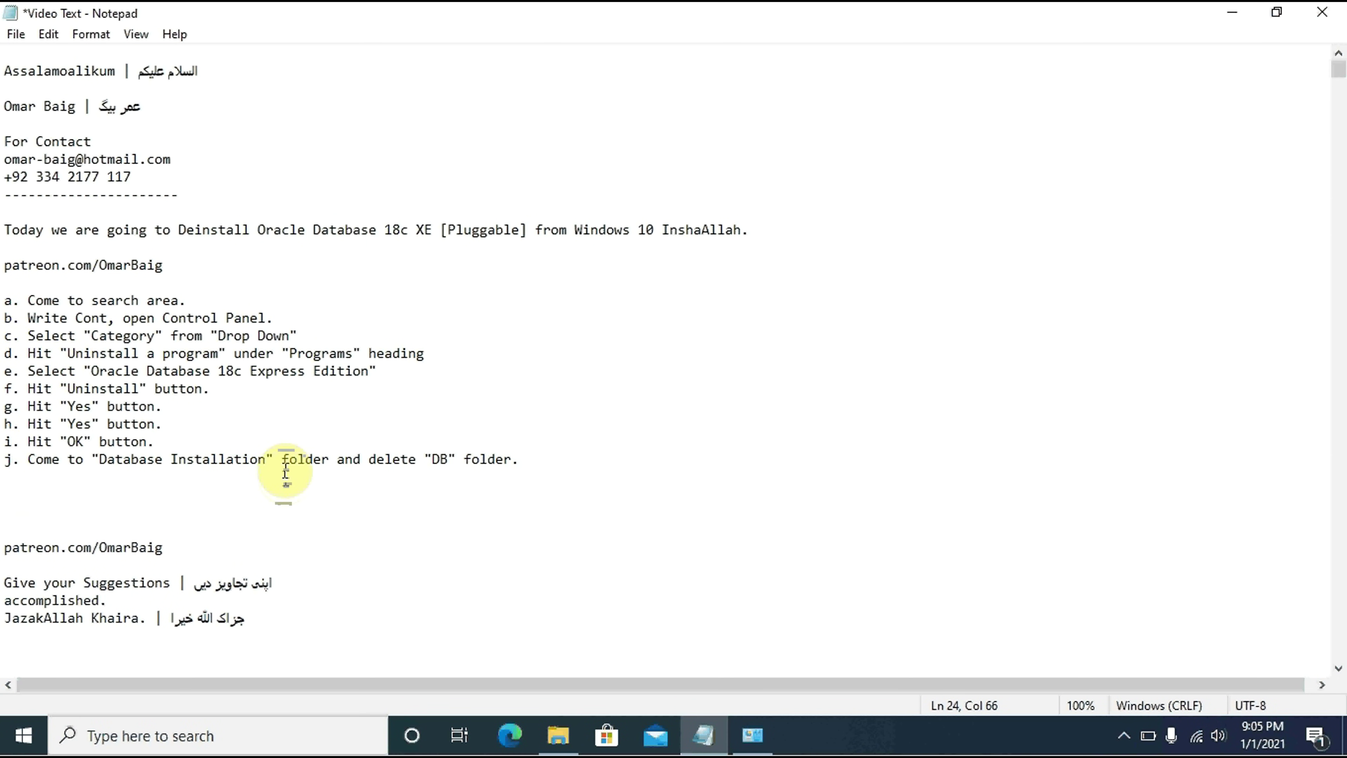
# Step: Remove the quotation marks around Database Installation in line j
pyautogui.click(275, 458)
pyautogui.press('BackSpace')
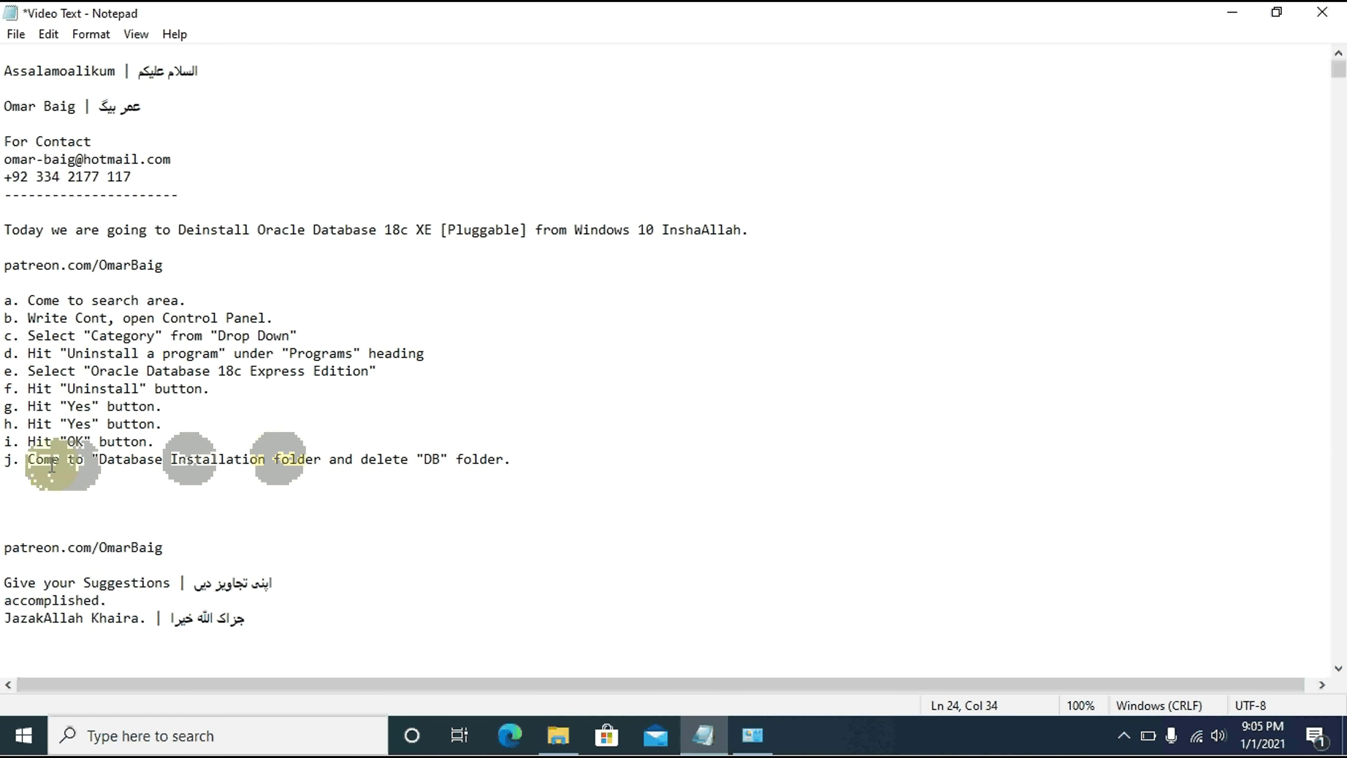
pyautogui.click(100, 461)
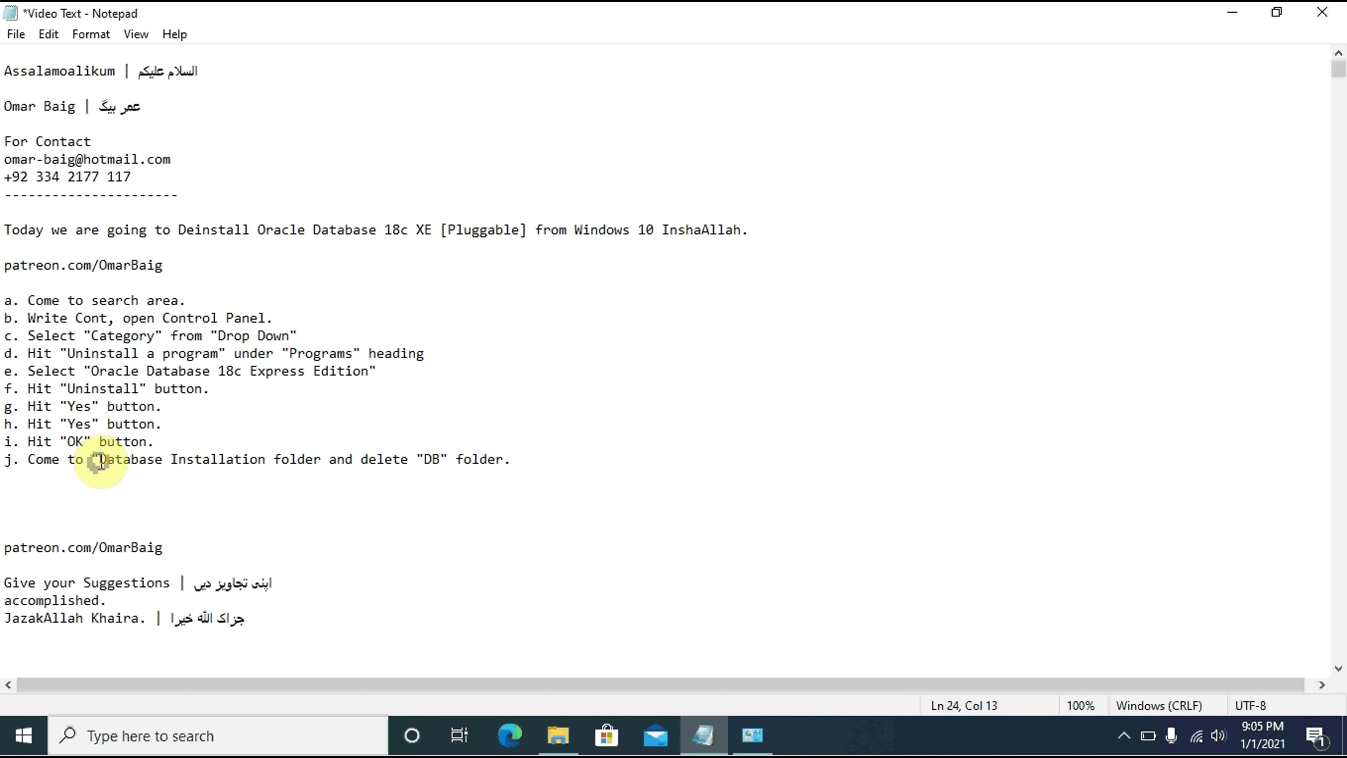
pyautogui.press('BackSpace')
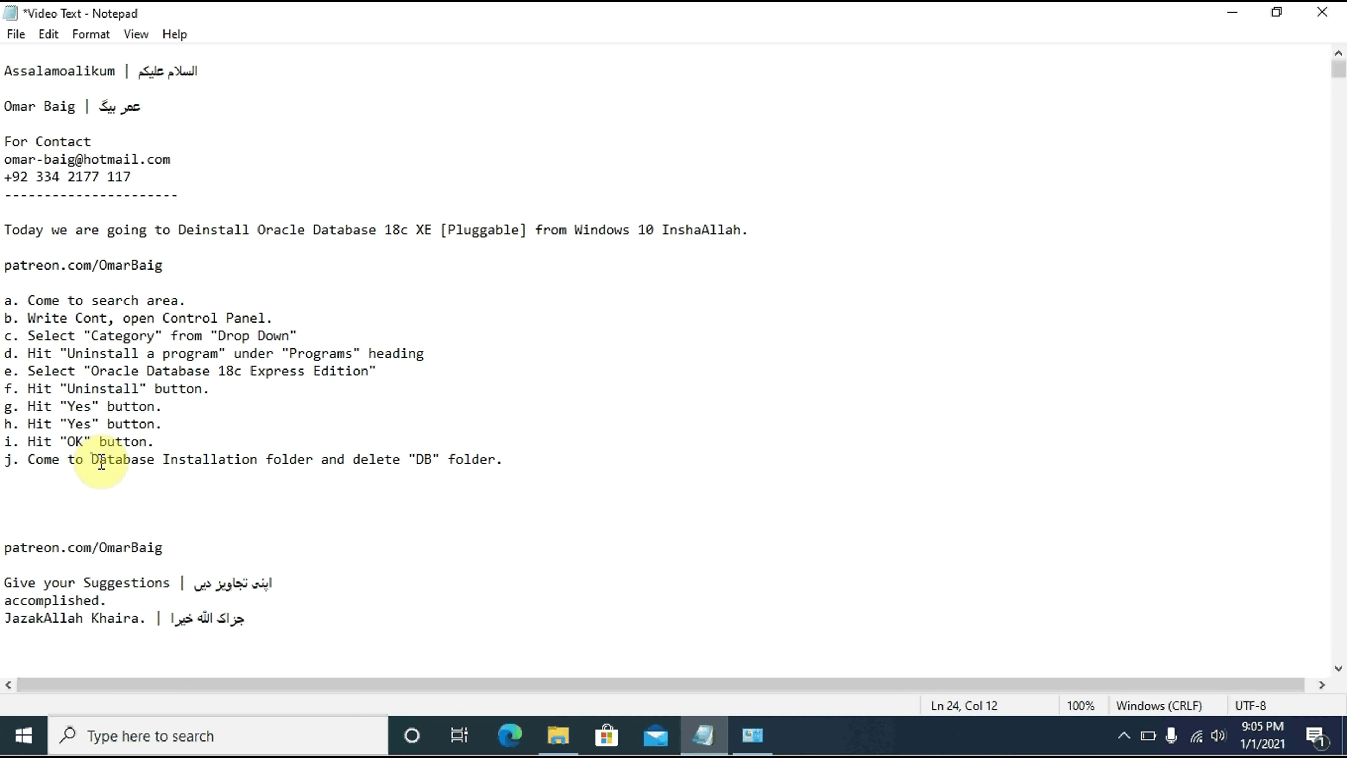
# Step: Select the Patreon link line below the list of instructions
pyautogui.press('Down')
pyautogui.press('Down')
pyautogui.hotkey('shift', 'End')
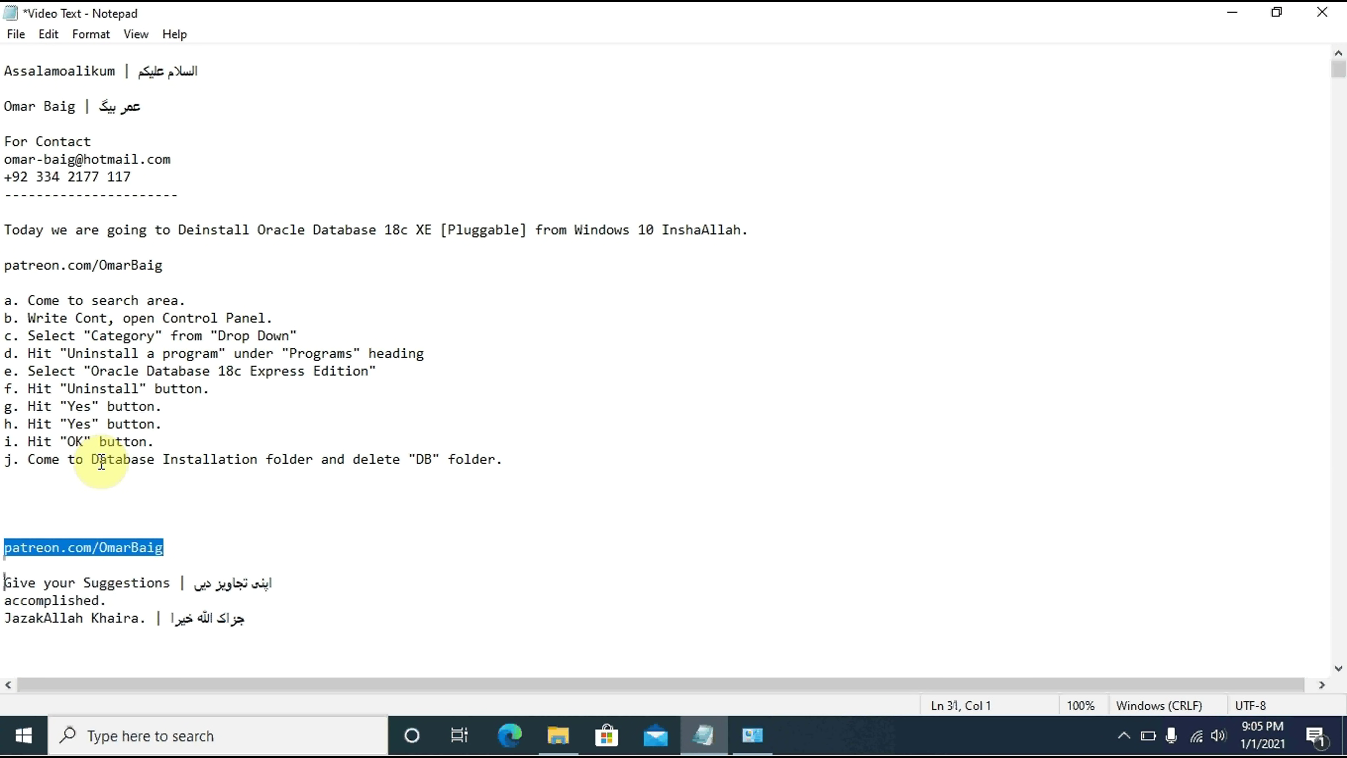